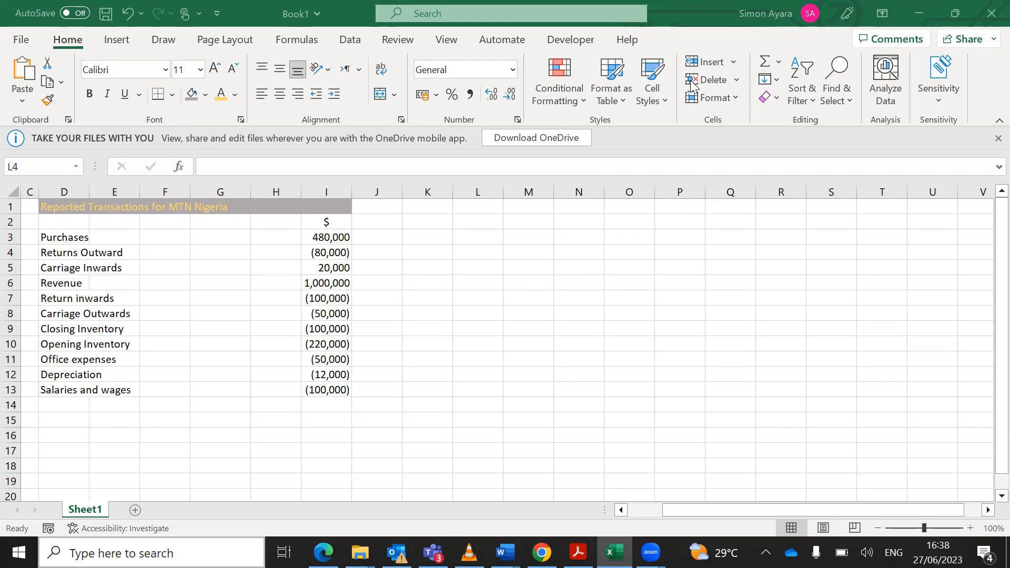
mouse_move(837, 16)
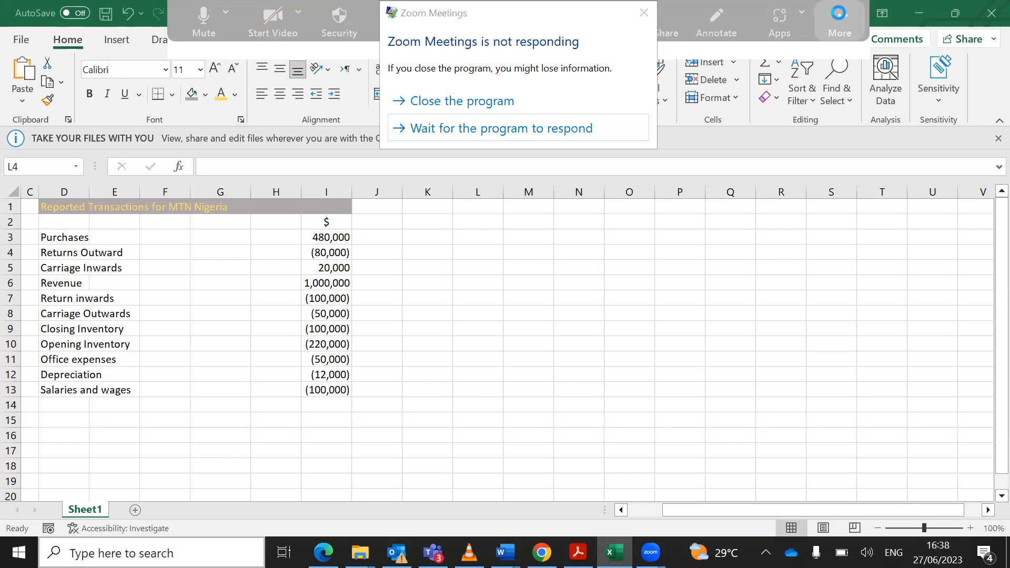
left_click(442, 131)
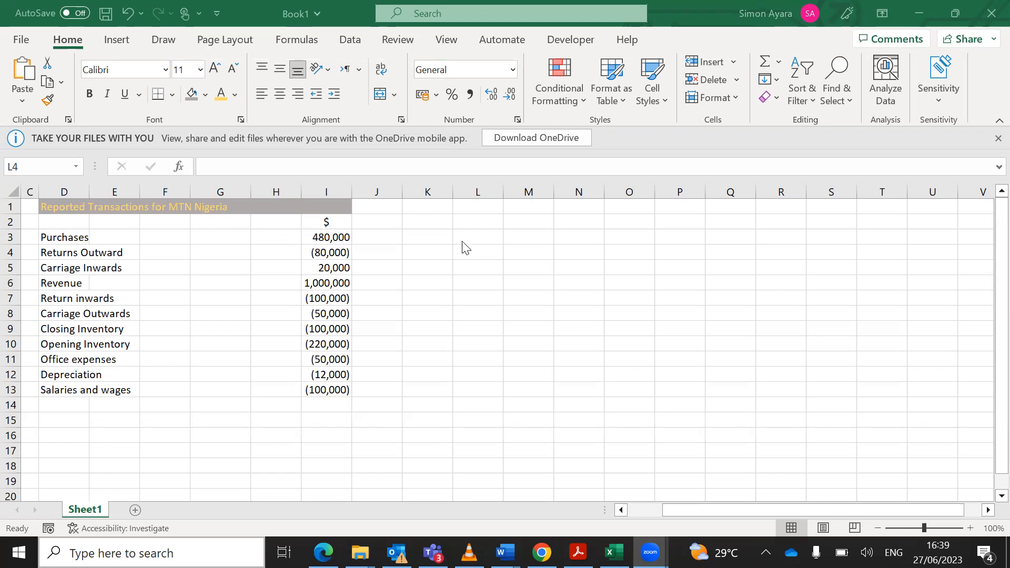
Enter the notes SUMIFS in cell L2 and DATA VALIDATION in cell L3 beside the transactions table.
left_click(468, 218)
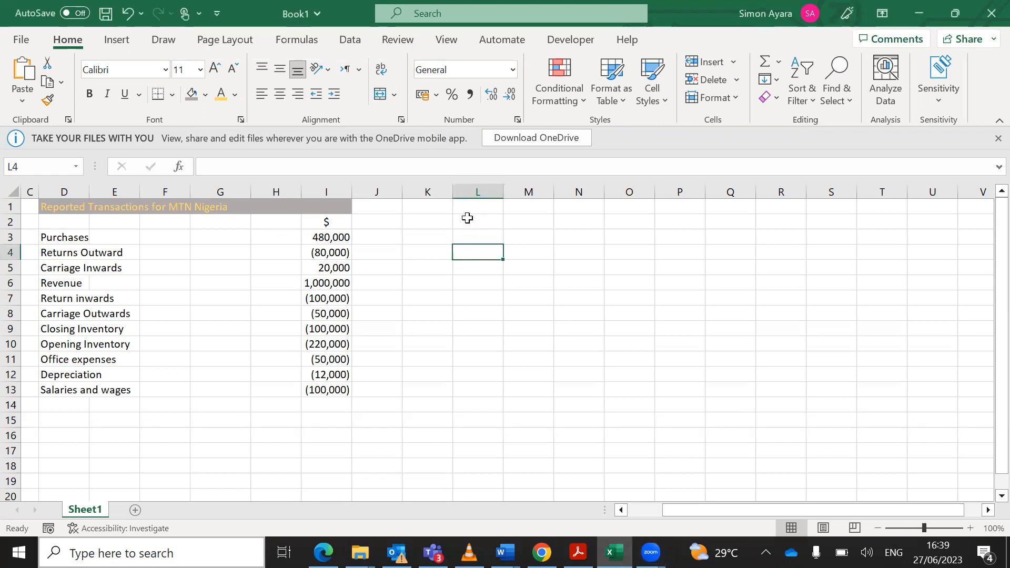
left_click(468, 218)
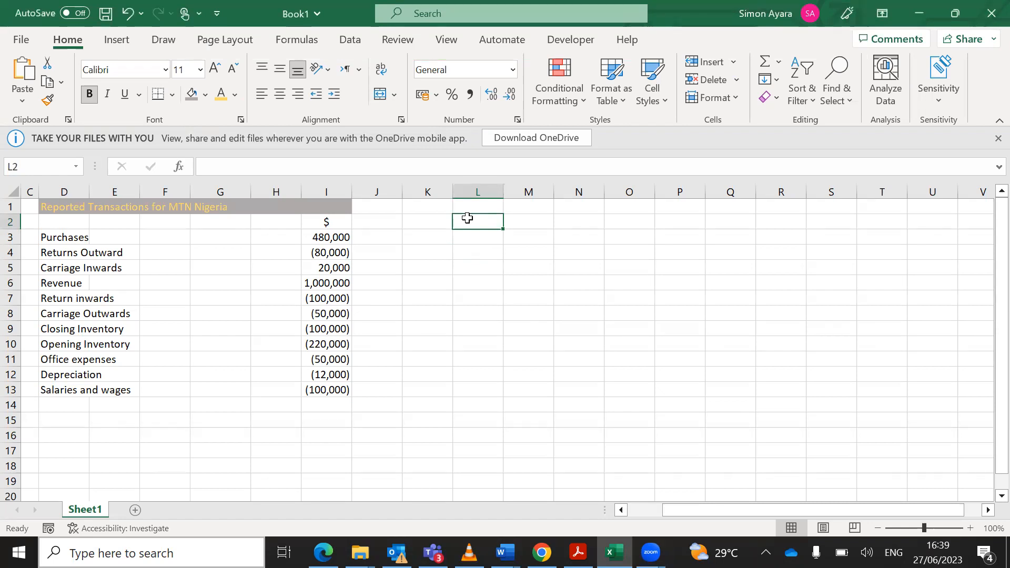
type("SUM")
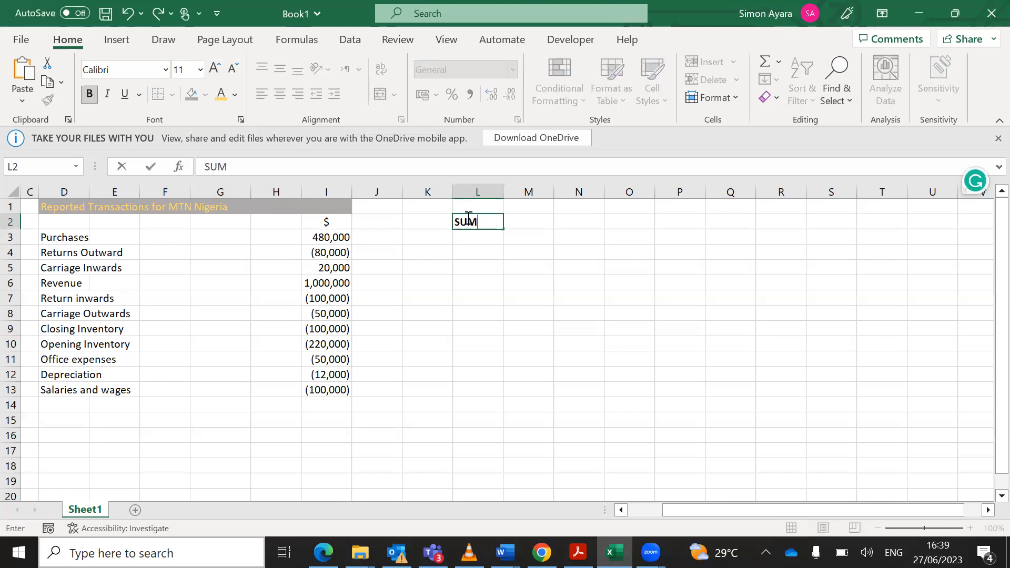
type("IFS")
key("Return")
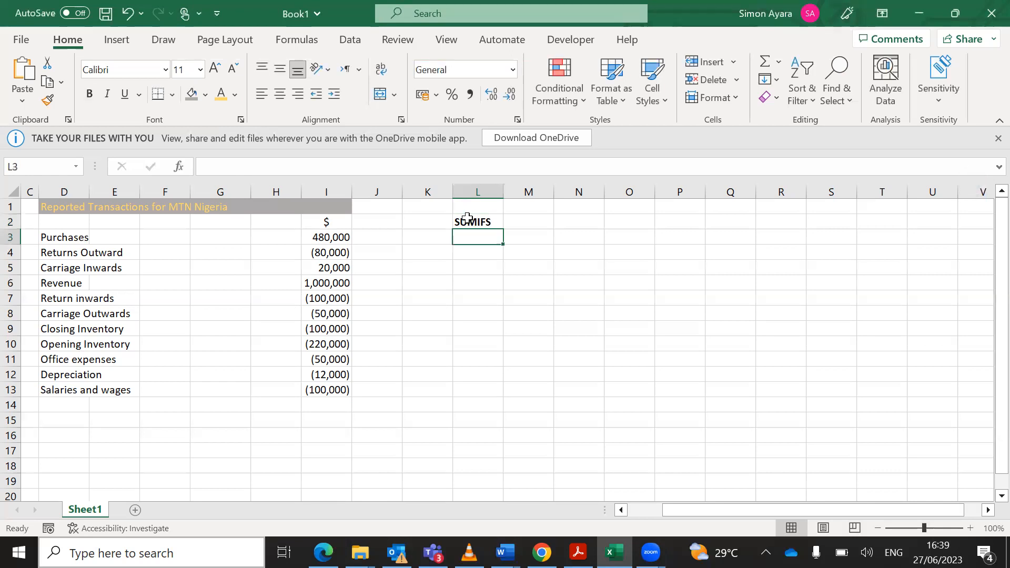
type("DATA")
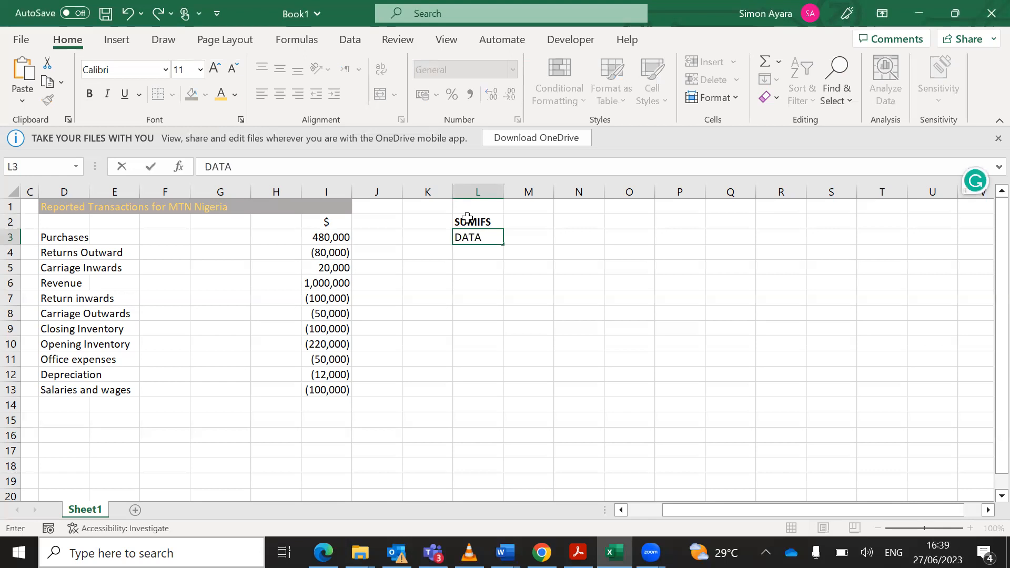
type(" VALIDATION")
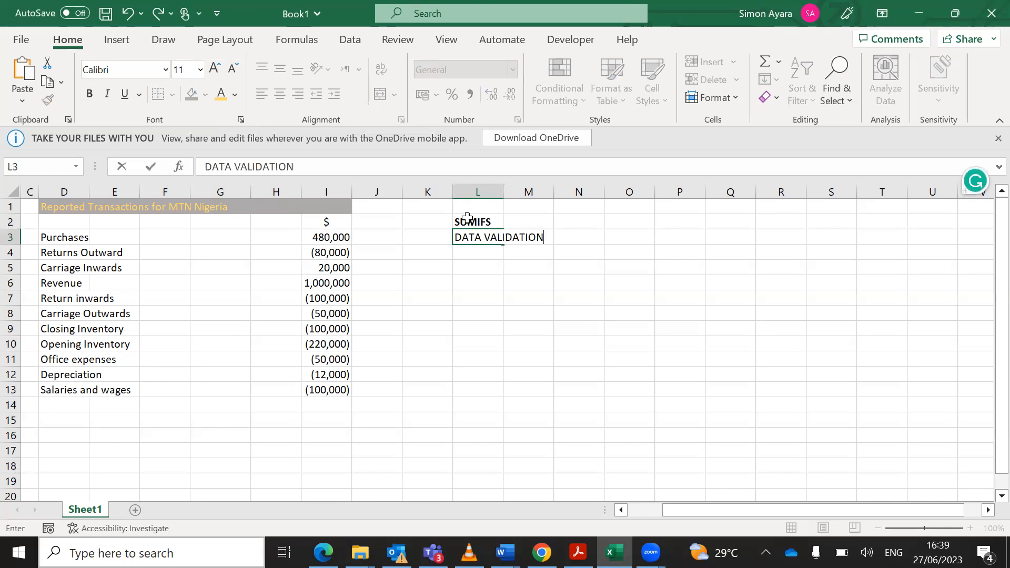
key("Return")
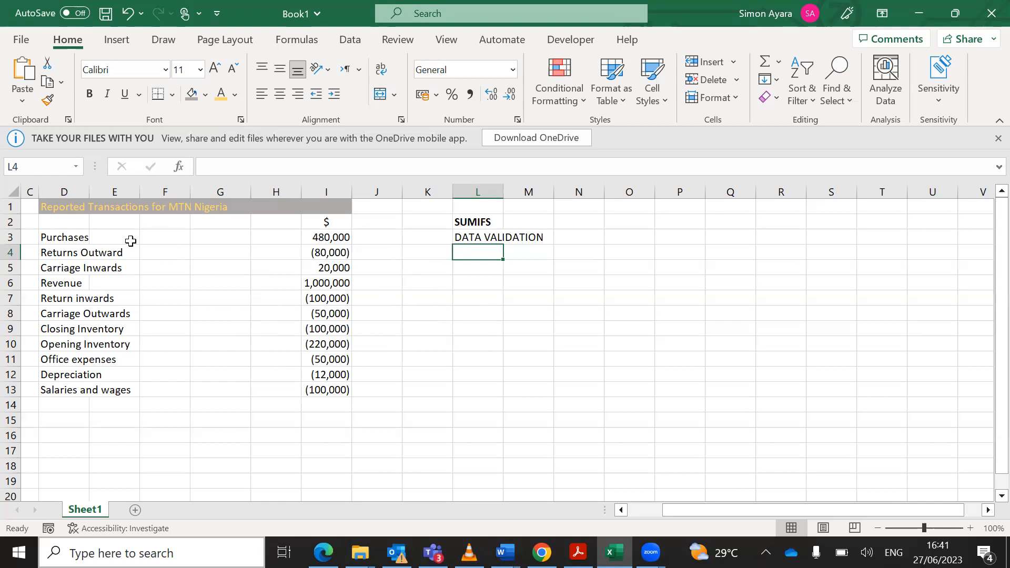
Copy the shaded title row D1:I1, "Reported Transactions for MTN Nigeria", to row 15 starting at cell D15.
left_click(54, 207)
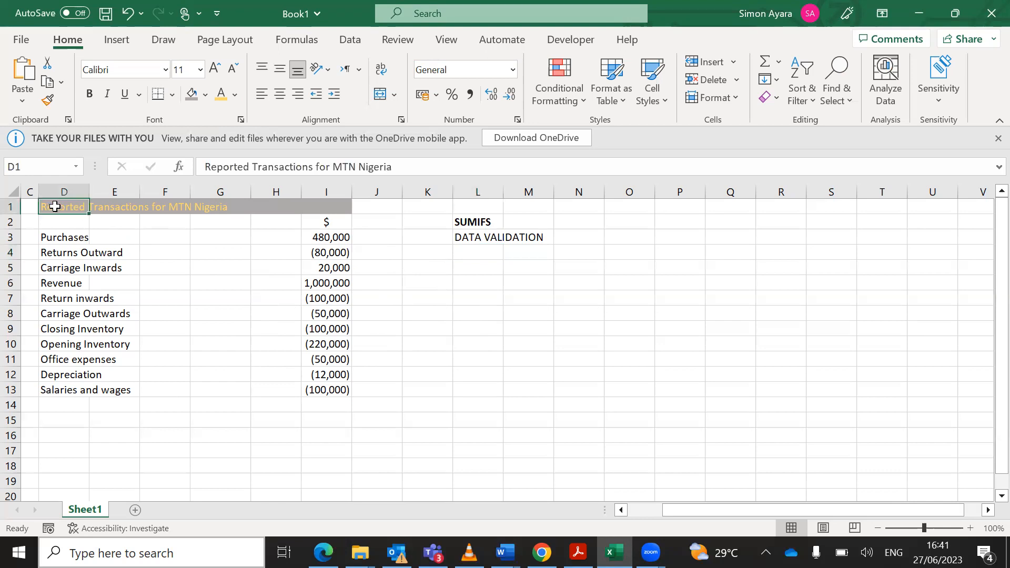
key("shift+Right")
key("shift+Right")
key("shift+Right")
key("shift+Right")
key("shift+Right")
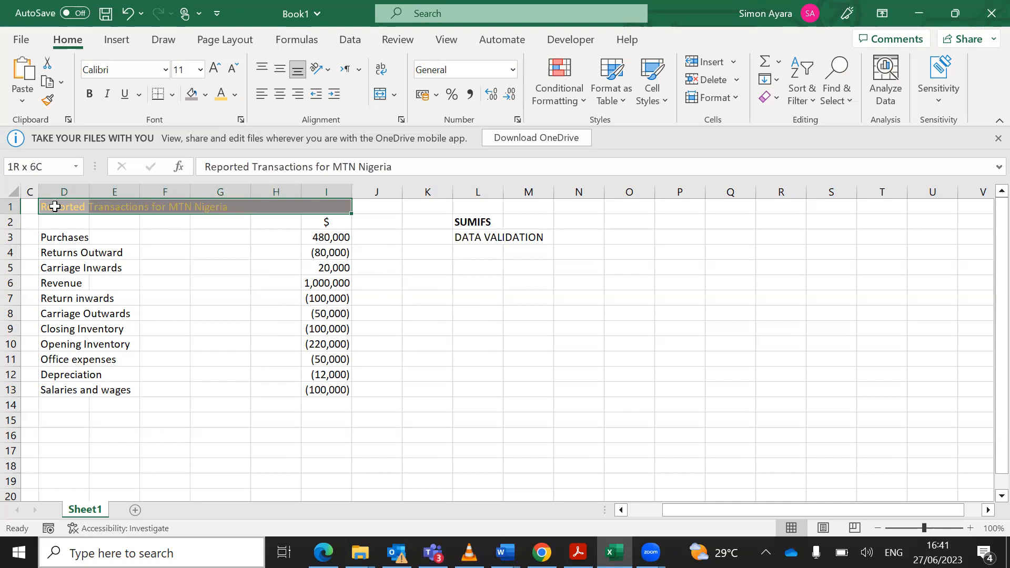
key("ctrl+c")
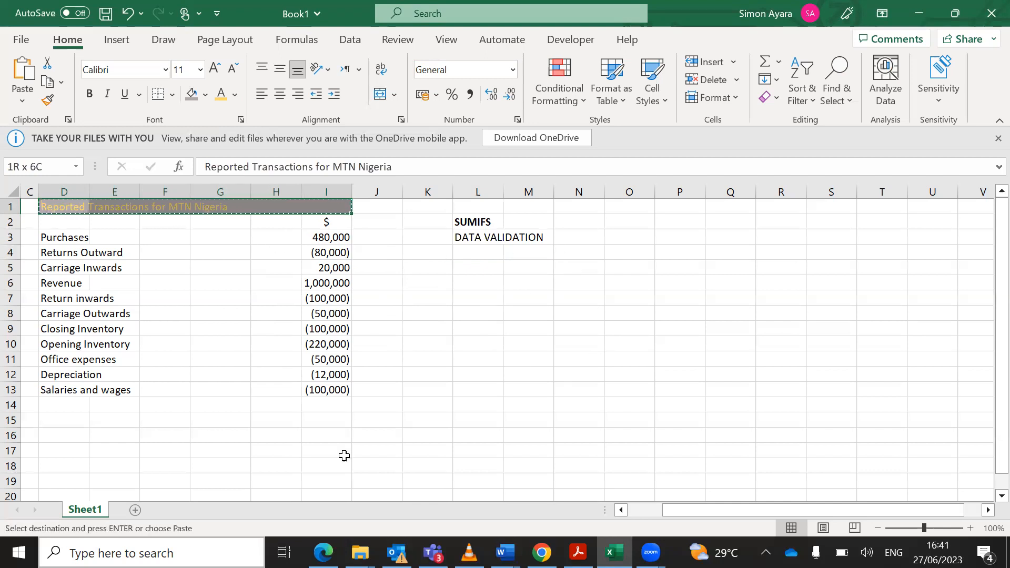
left_click(64, 419)
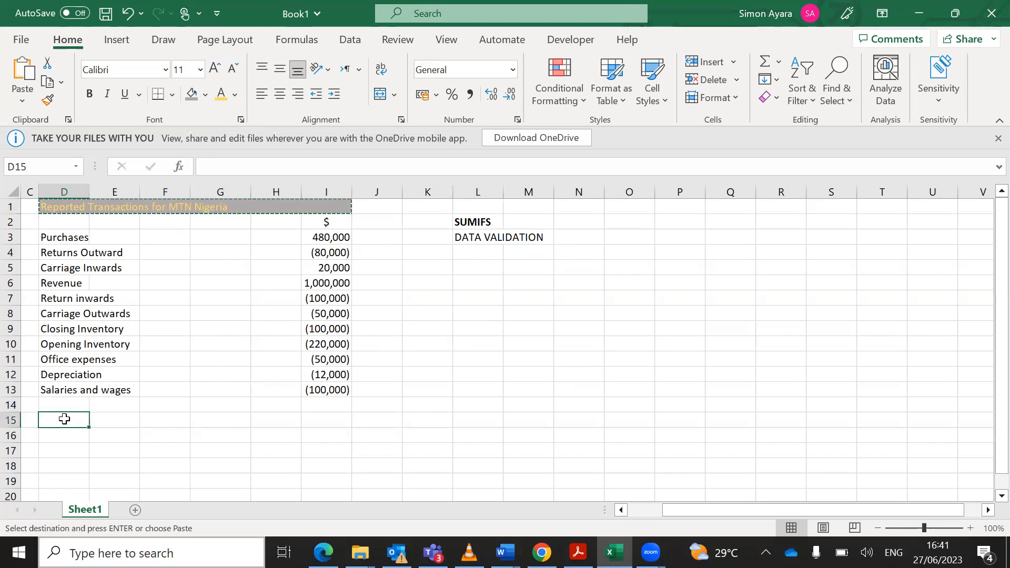
key("ctrl+v")
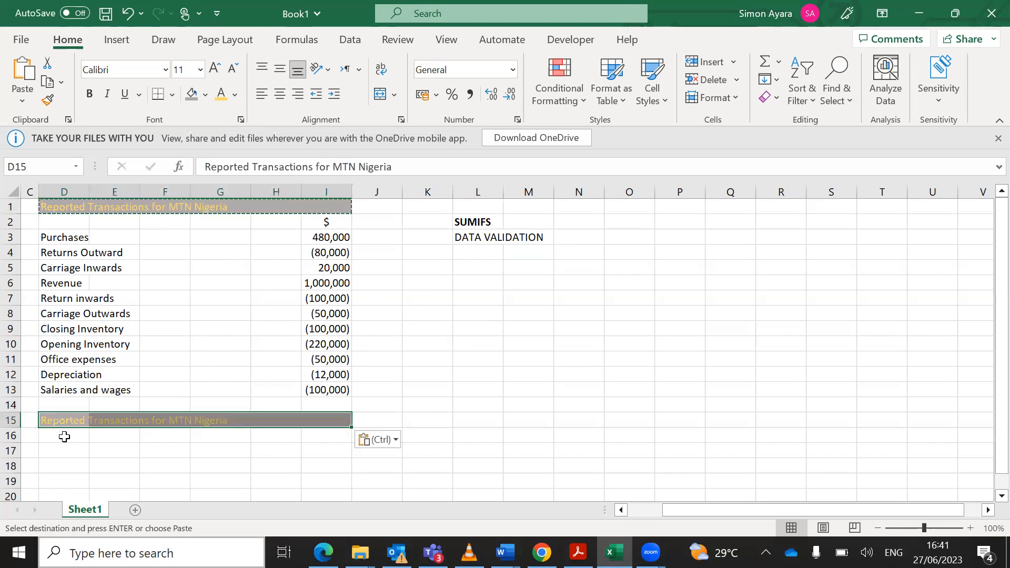
Enter a $ currency heading in cell I16 under the copied title row and centre it.
left_click(64, 437)
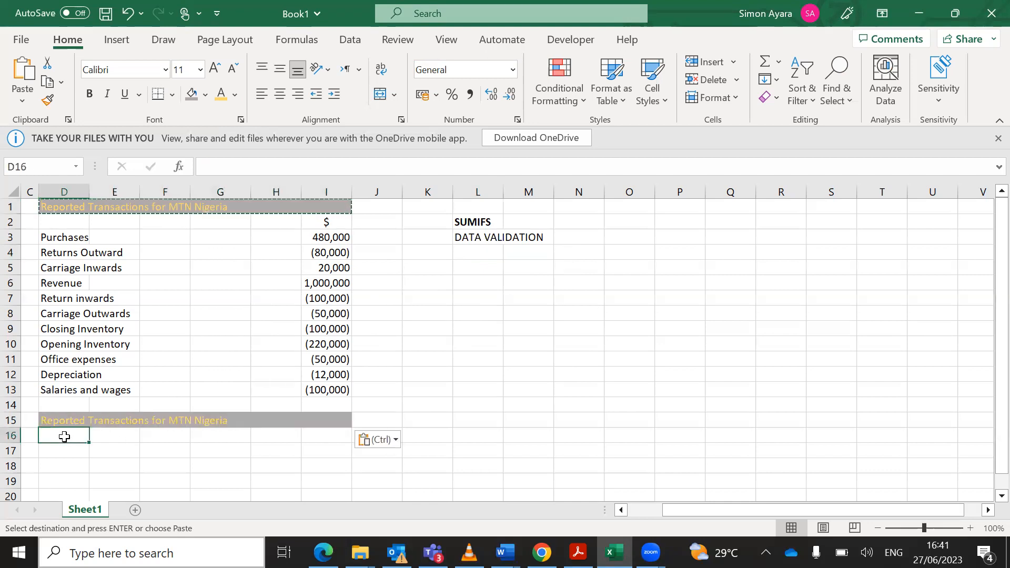
left_click(330, 436)
type("4")
key("BackSpace")
type("$")
left_click_drag(242, 451, 309, 436)
left_click(309, 435)
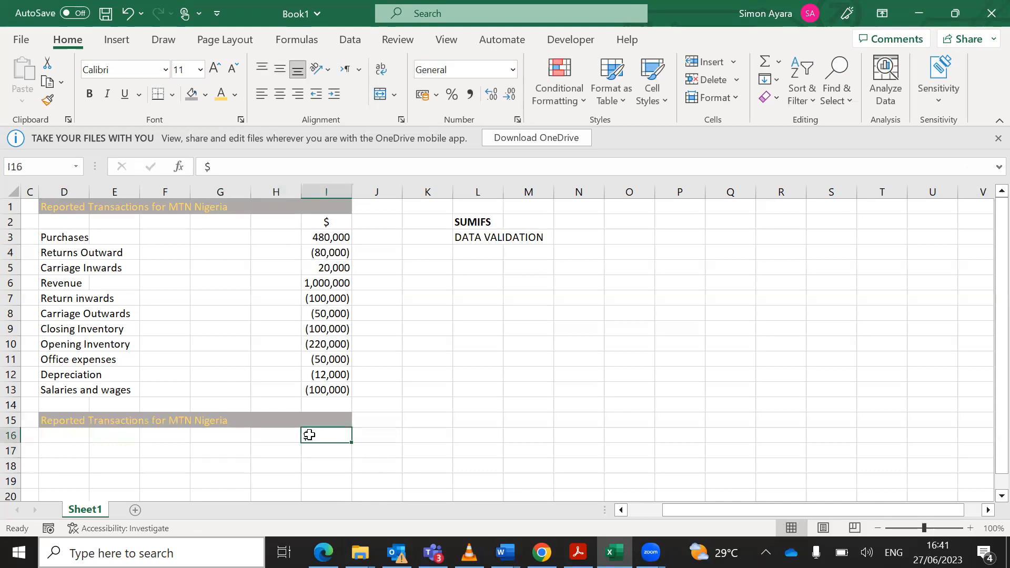
left_click(279, 95)
Enter the row labels Revenue in D17 and Cost of Sales in D18.
left_click(67, 452)
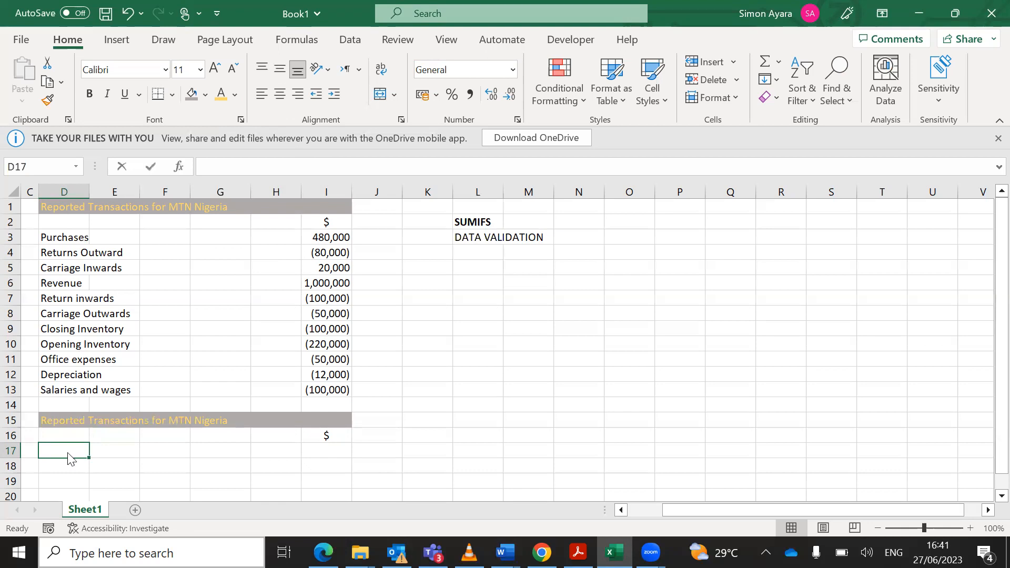
type("r")
key("BackSpace")
type("Revenue")
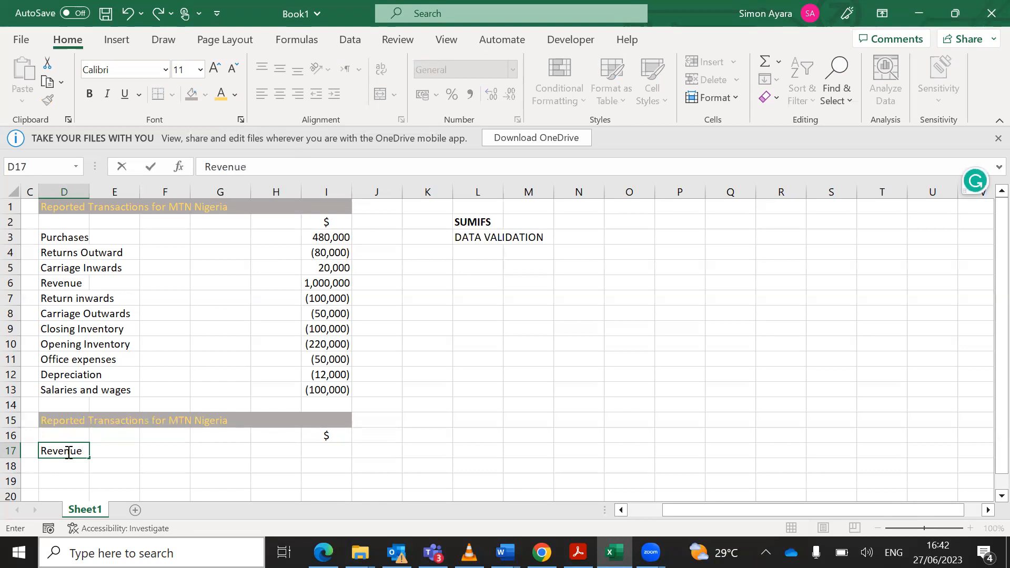
key("Return")
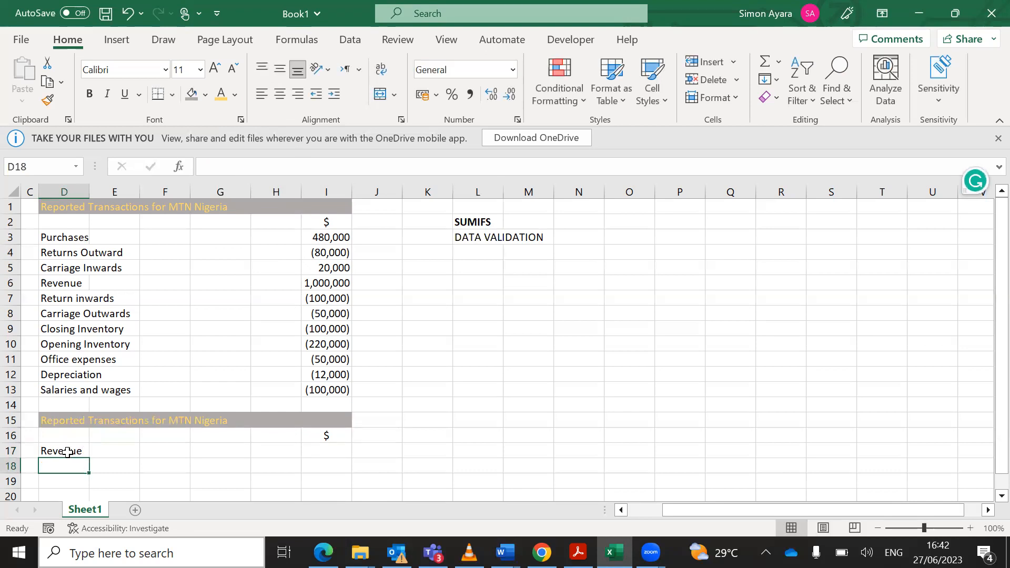
type("Cost")
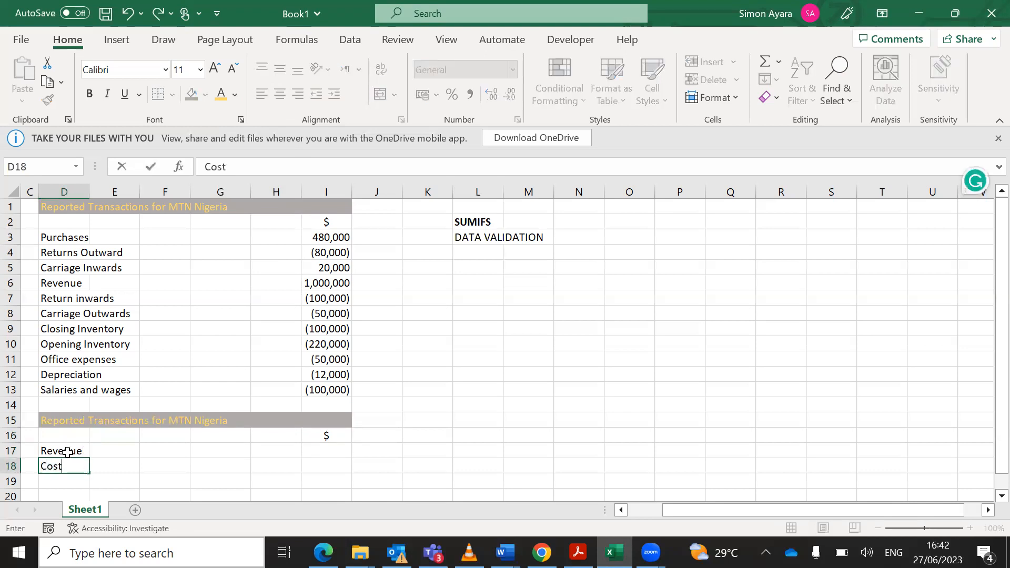
type(" od")
key("BackSpace")
type("f Sales")
key("Return")
Complete the labels with Gross Profit in D19, Operating Expenses in D20 and Net Profit in D21.
type("Gross Profit")
key("Return")
type("Operati")
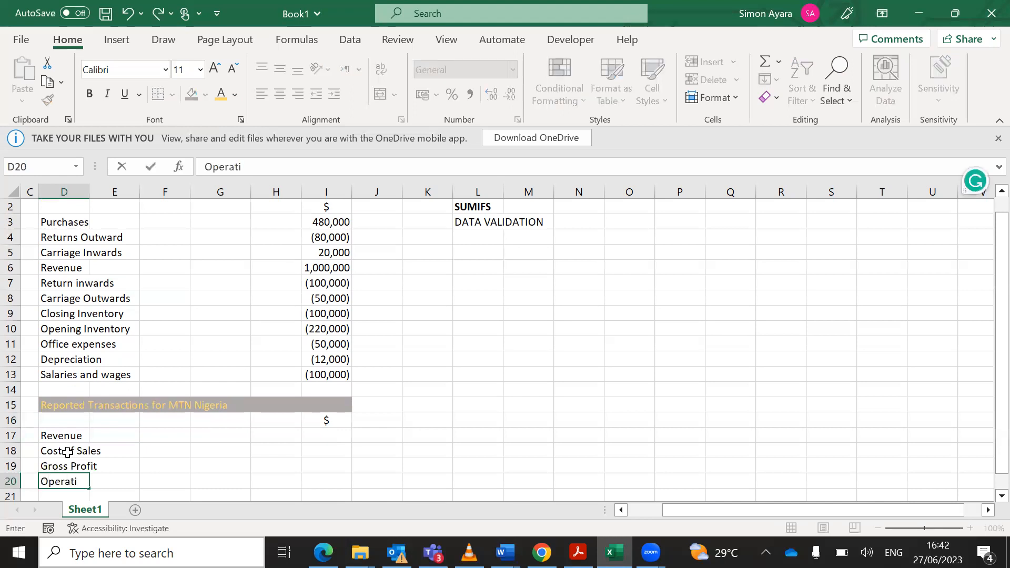
type("ng Expenses")
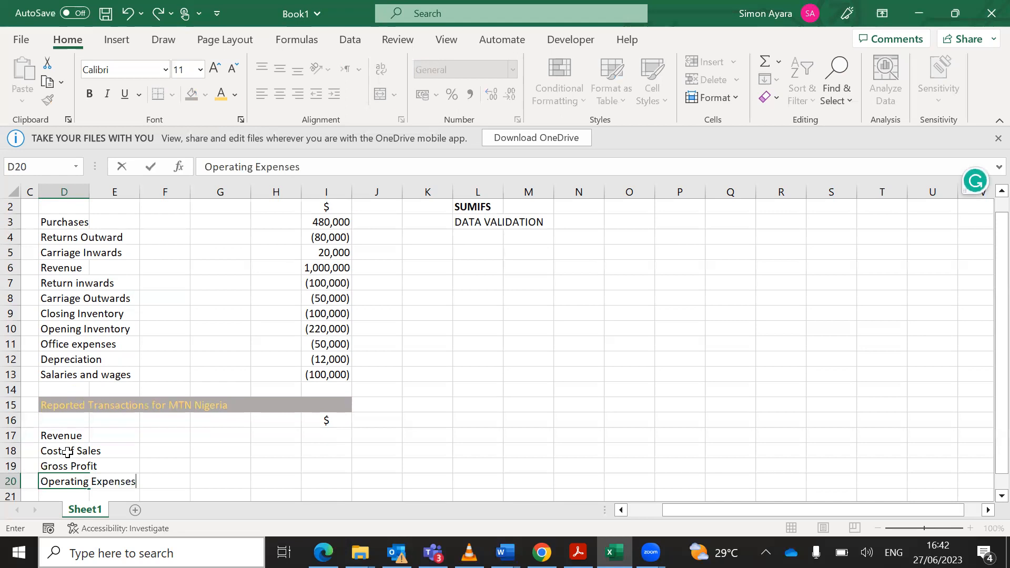
key("Return")
type("N")
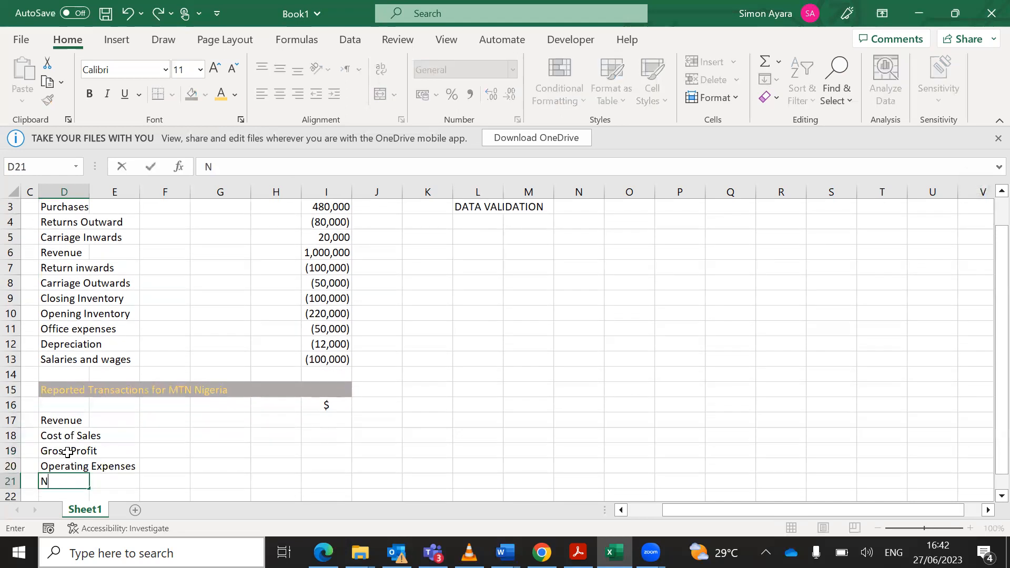
type("et")
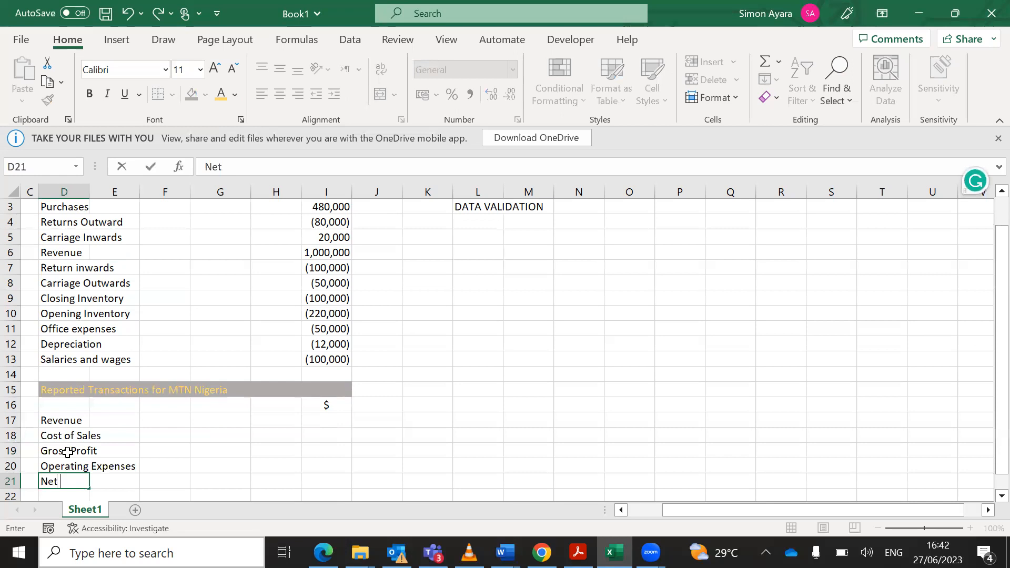
type(" Profit")
key("Tab")
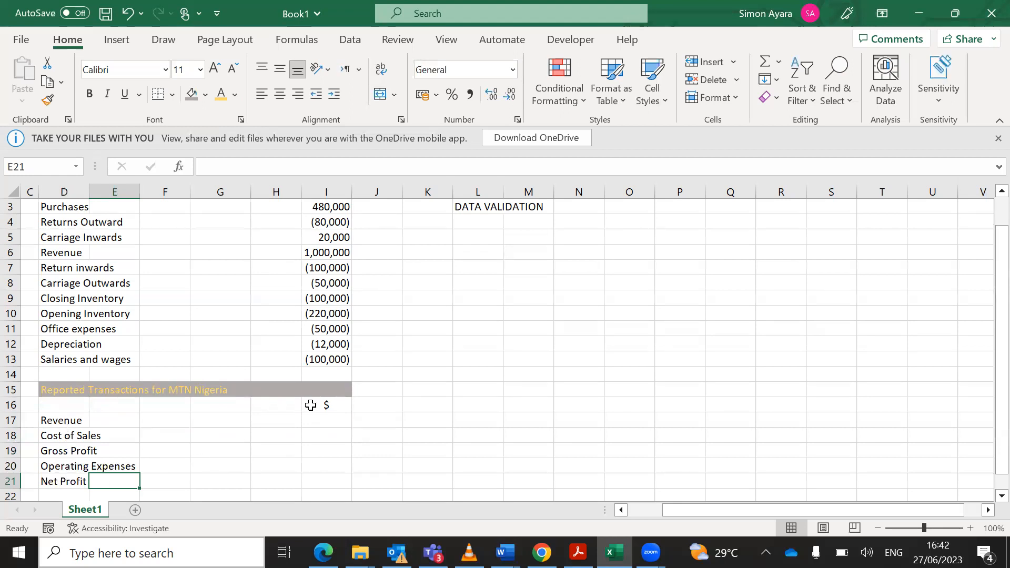
Add a data validation drop-down list to cell J3 that takes its options from the labels in D17:D21.
scroll(310, 405, "up", 1)
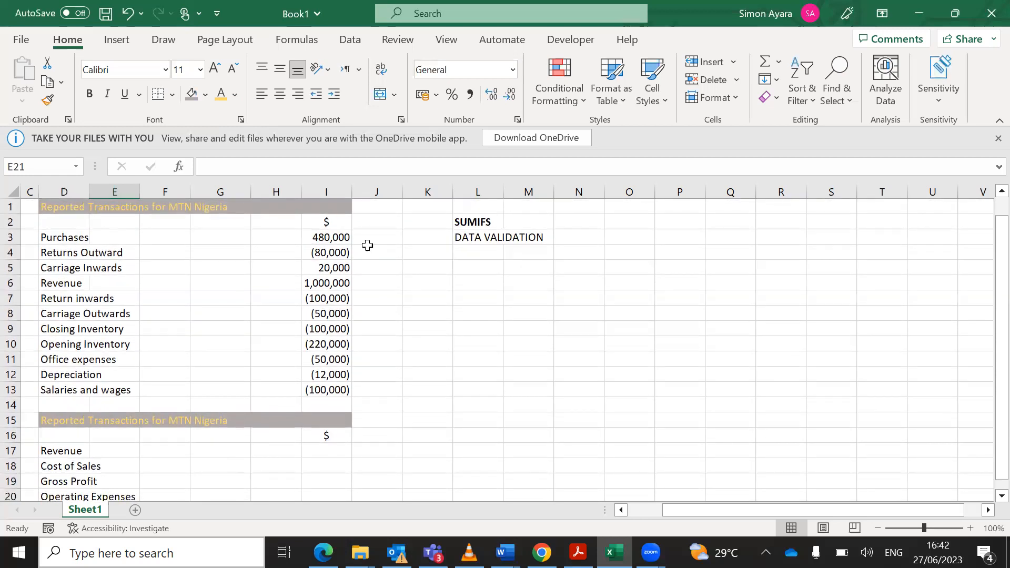
left_click(370, 239)
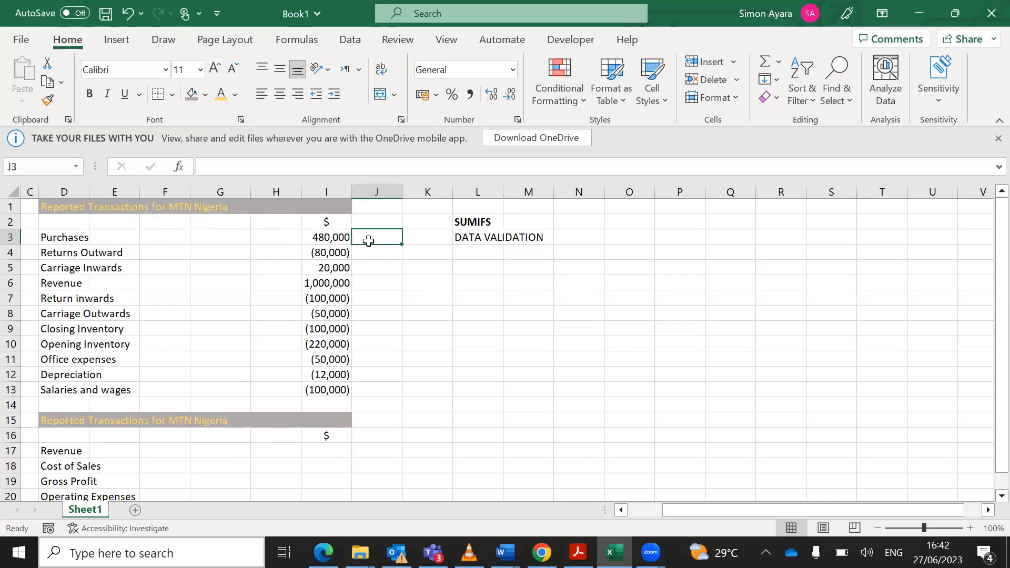
left_click(350, 42)
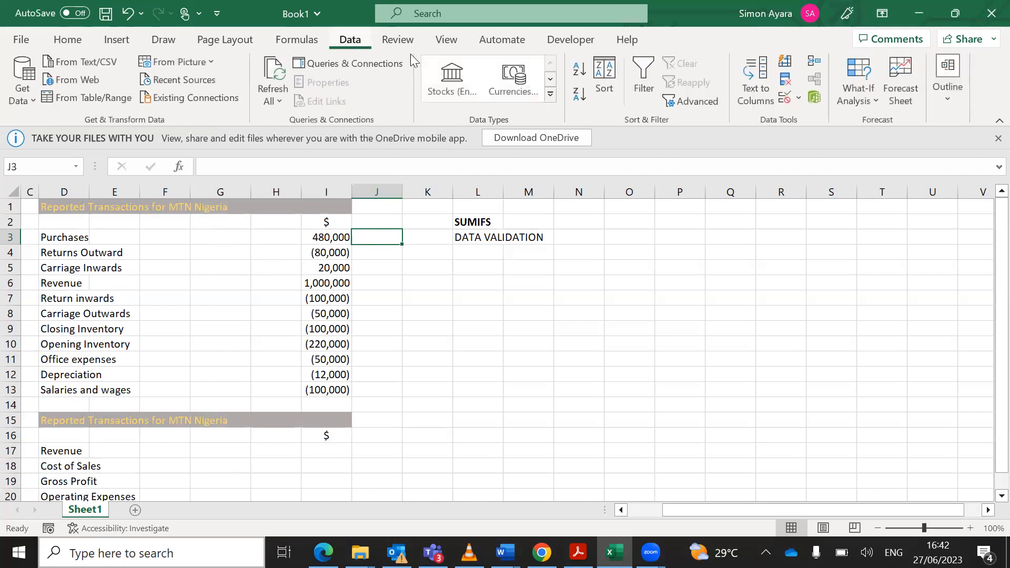
left_click(799, 100)
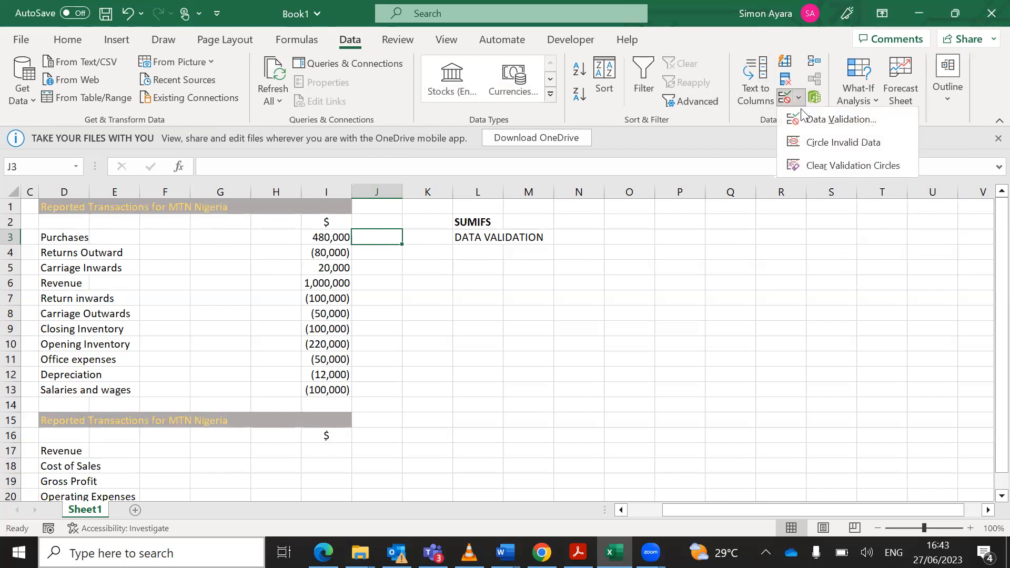
left_click(809, 121)
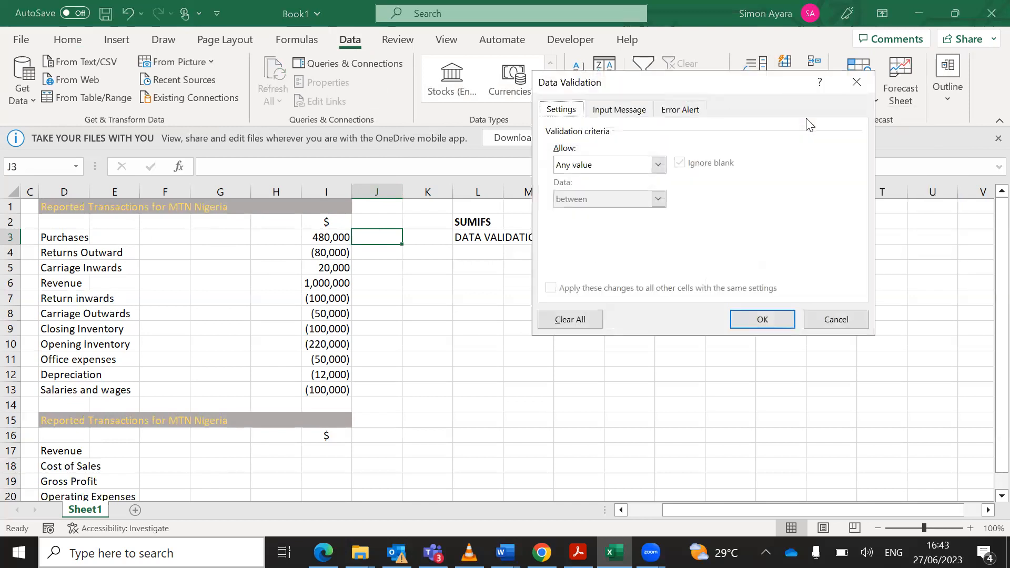
left_click(658, 166)
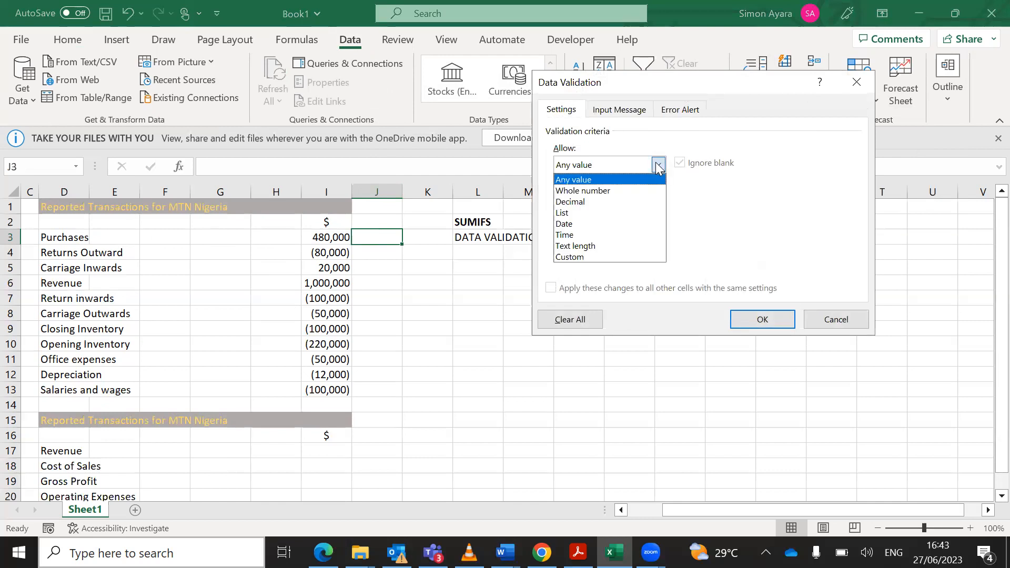
left_click(572, 214)
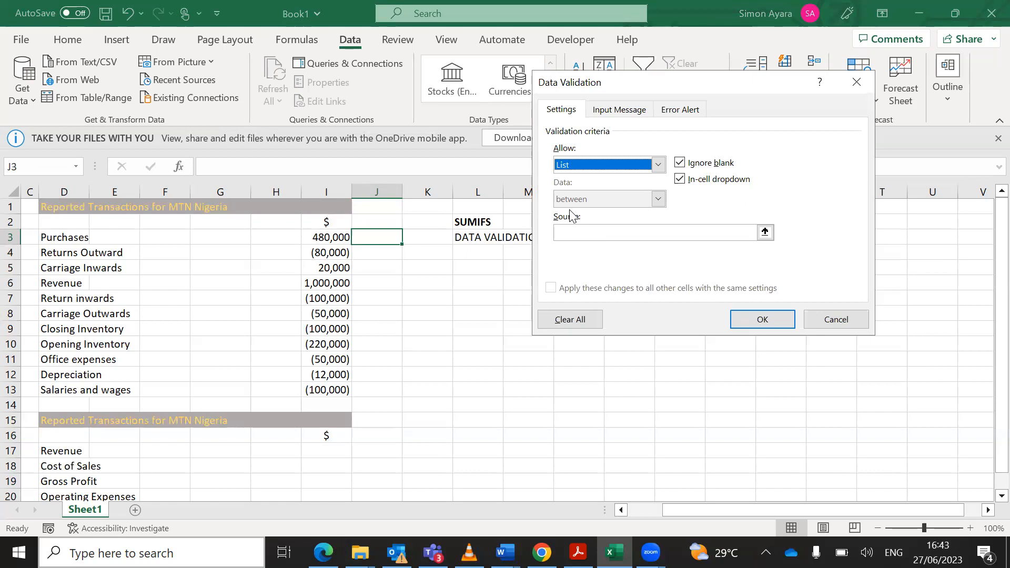
left_click(766, 232)
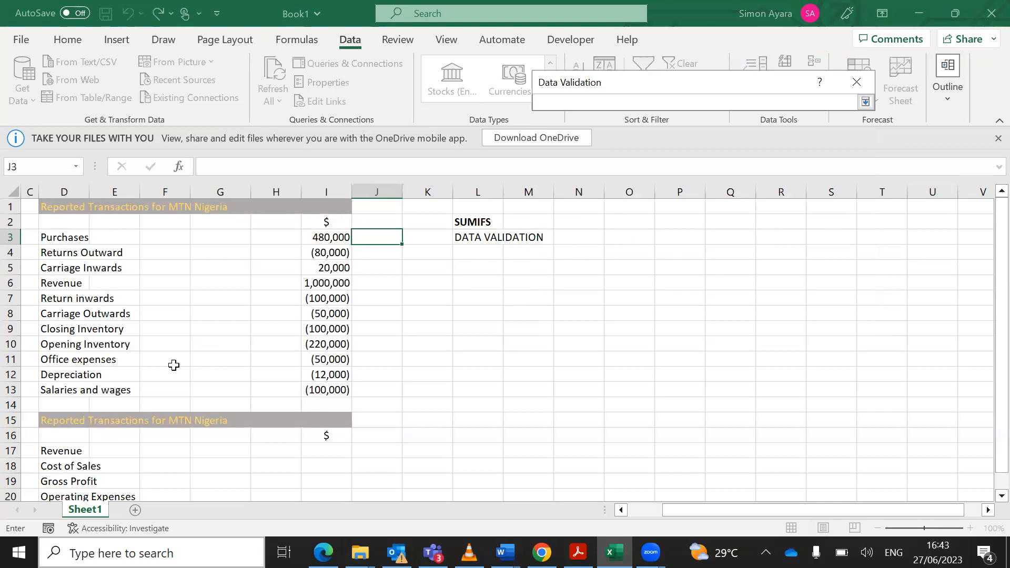
mouse_move(58, 451)
left_mouse_down()
mouse_move(59, 513)
mouse_move(60, 452)
mouse_move(59, 463)
left_mouse_up()
key("Return")
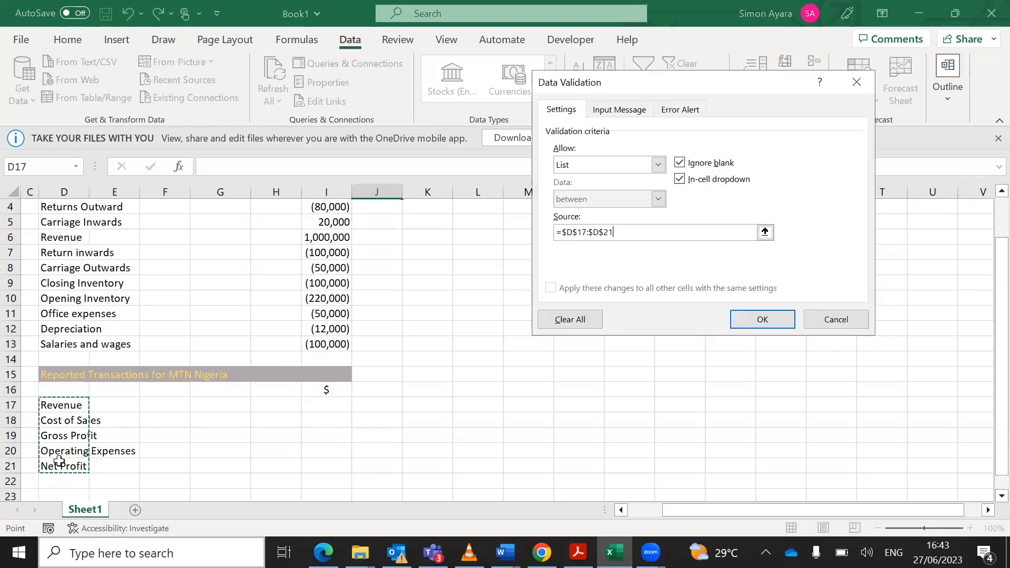
key("Return")
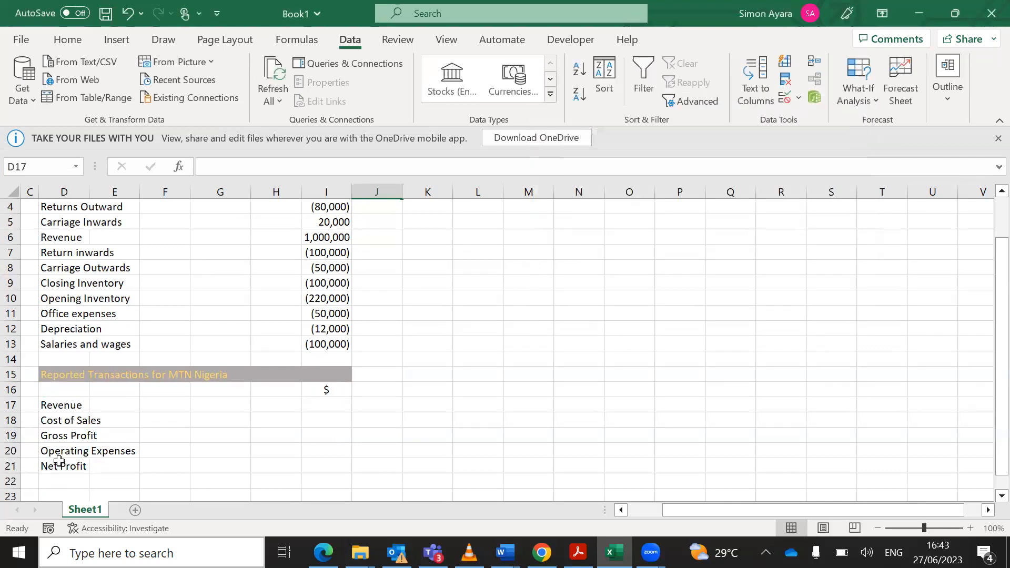
Check the options offered by the drop-down list in cell J3.
scroll(334, 307, "up", 1)
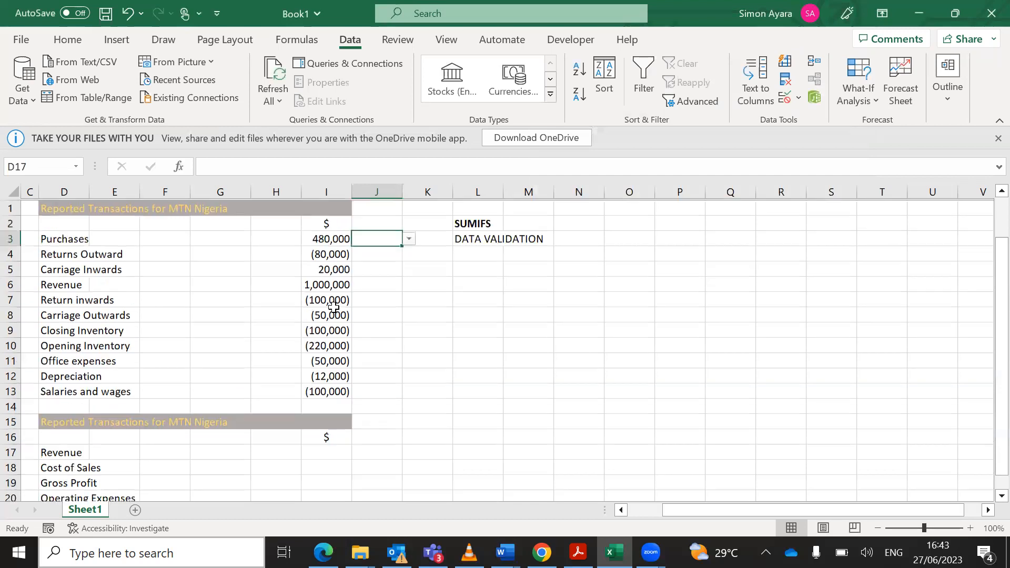
left_click(410, 237)
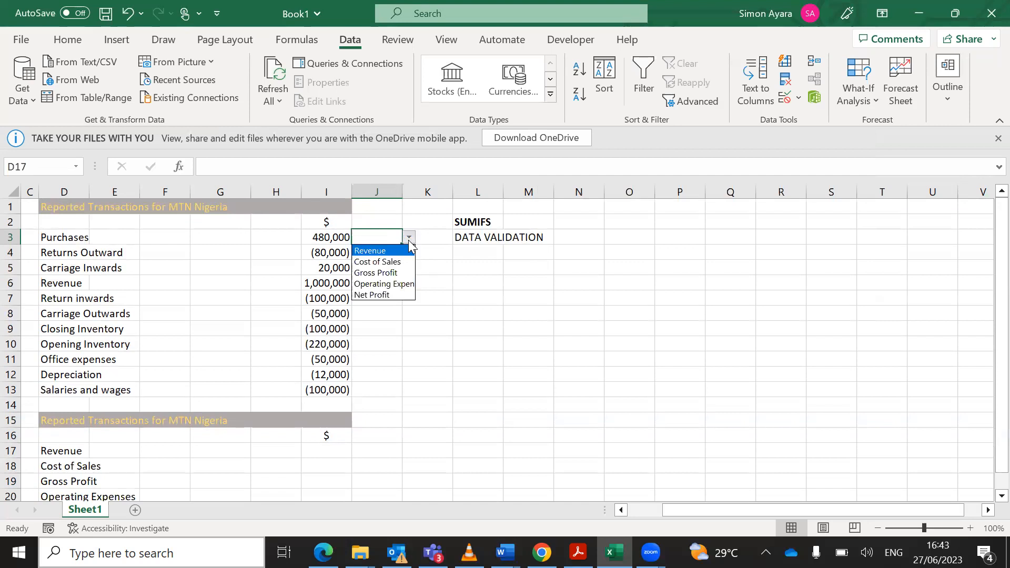
key("Escape")
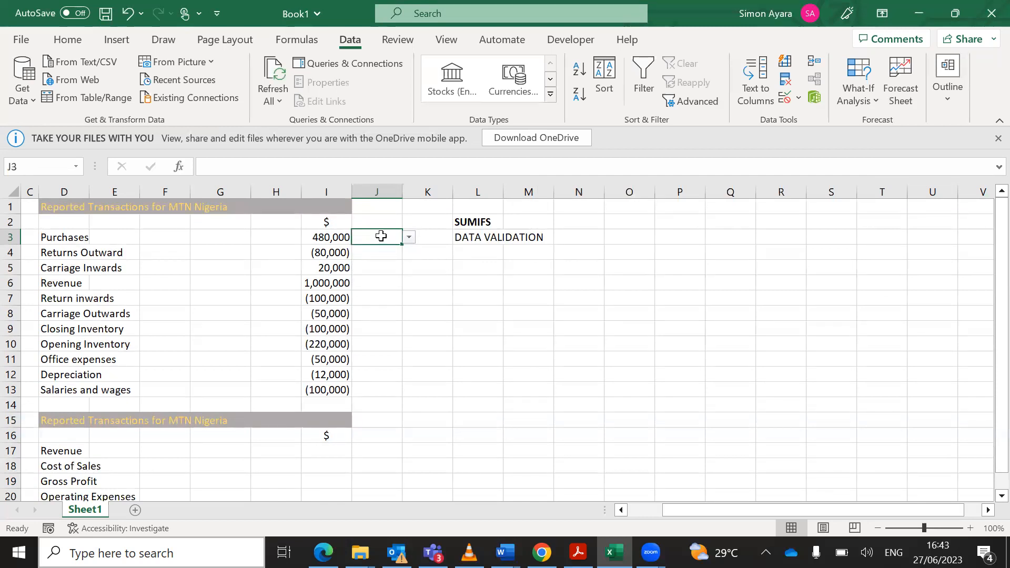
Remove the drop-down list from cell J3 by setting its data validation to allow Any value.
key("alt+d+l")
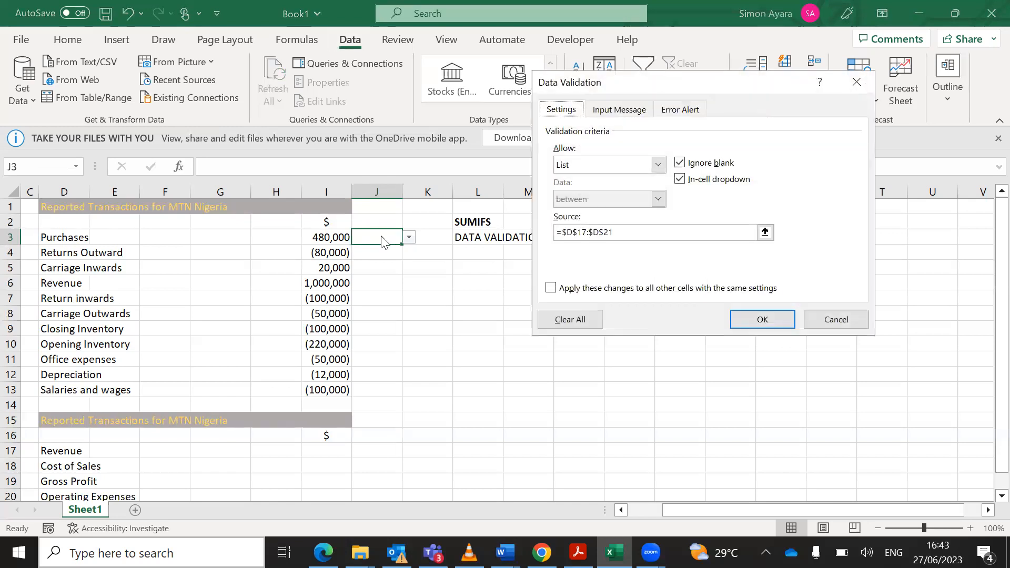
left_click(658, 165)
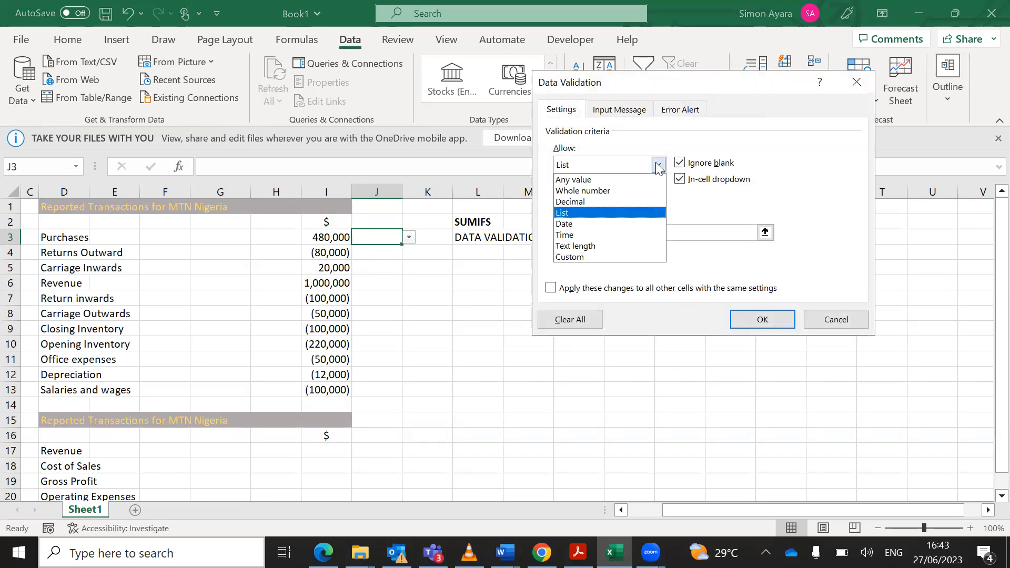
left_click(615, 181)
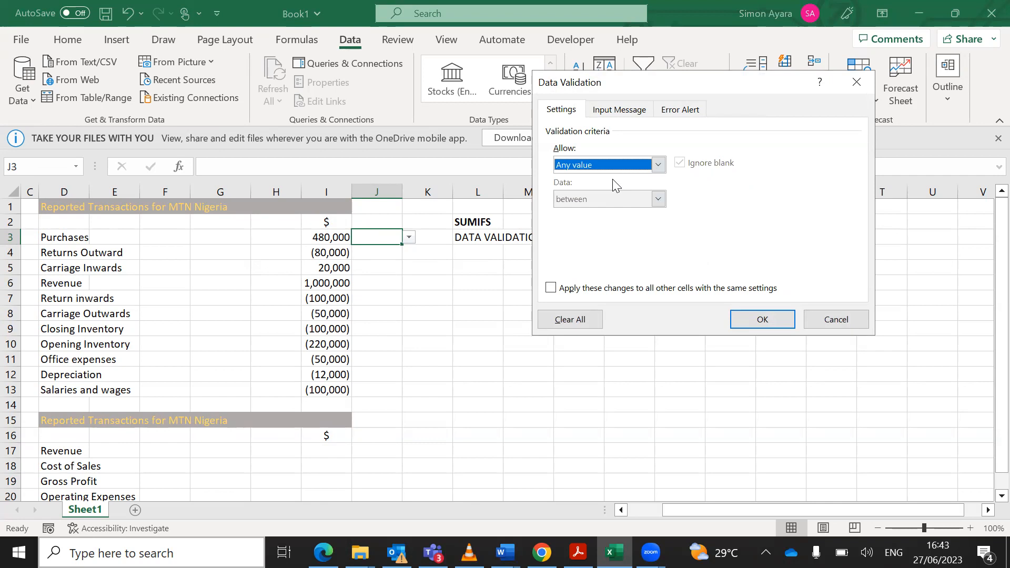
left_click(766, 320)
left_click(387, 263)
left_click(378, 239)
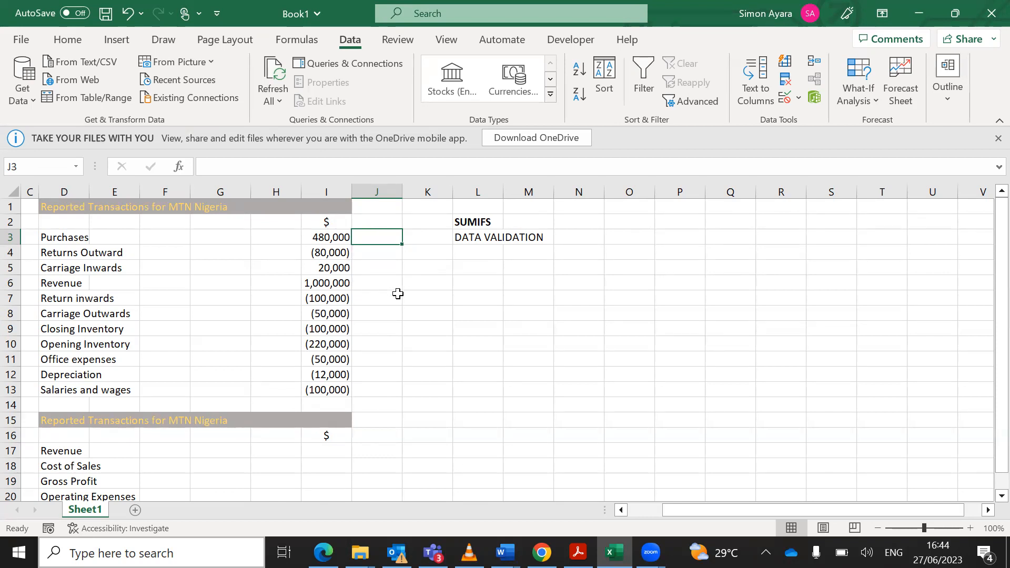
Set the data validation of cell J3 to allow a List.
key("alt")
key("Escape")
key("alt+a")
key("v")
key("v")
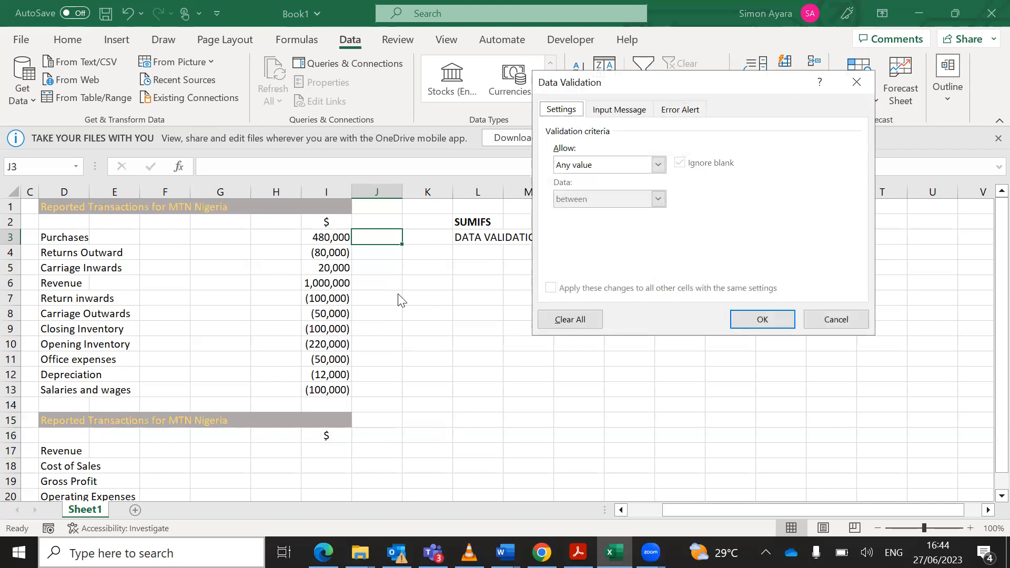
left_click(658, 164)
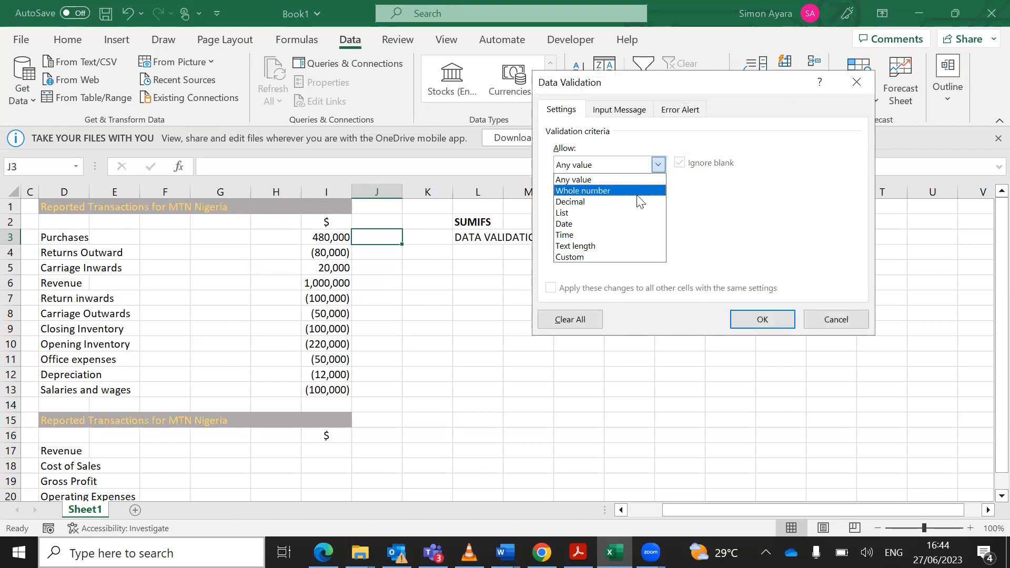
left_click(617, 213)
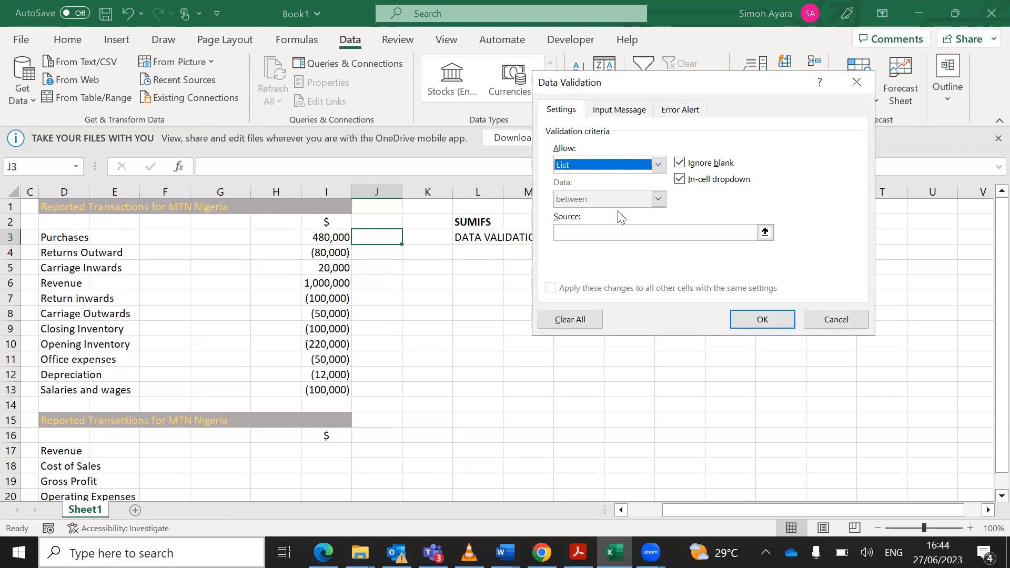
Use the labels in D17:D21 as the source of J3's validation list and apply the rule.
left_click(765, 233)
scroll(252, 399, "down", 1)
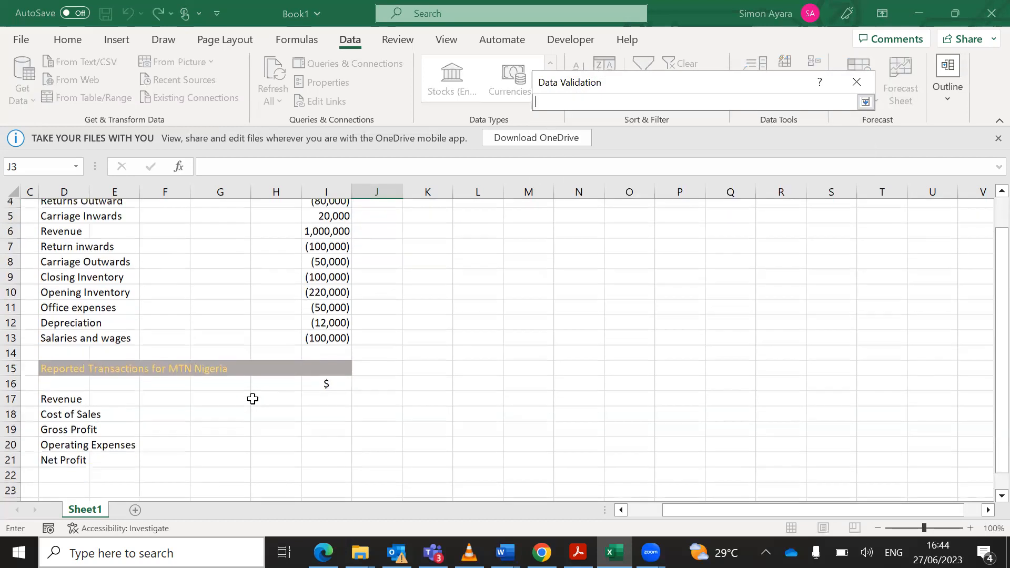
left_click_drag(75, 397, 52, 457)
key("Return")
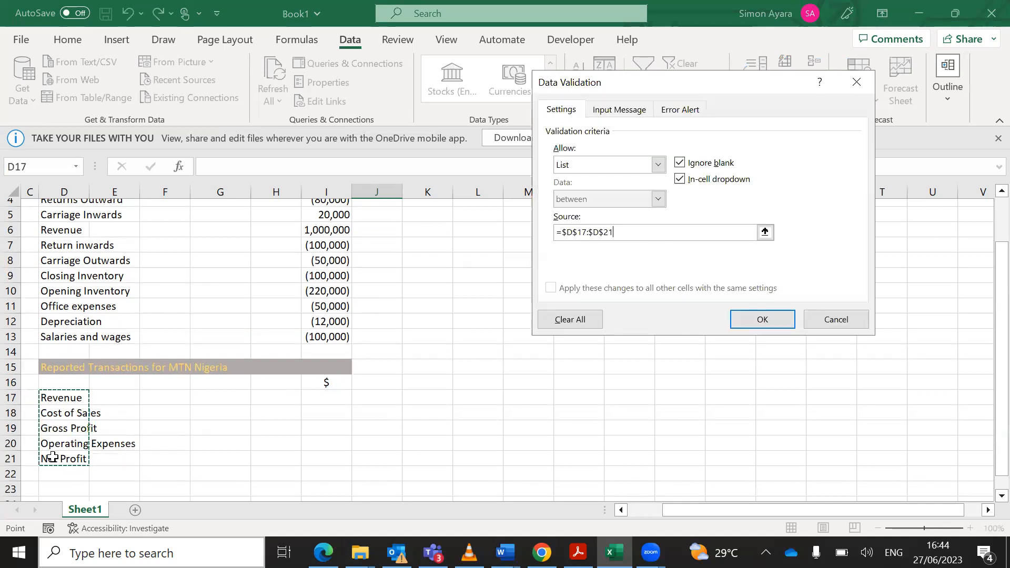
key("Return")
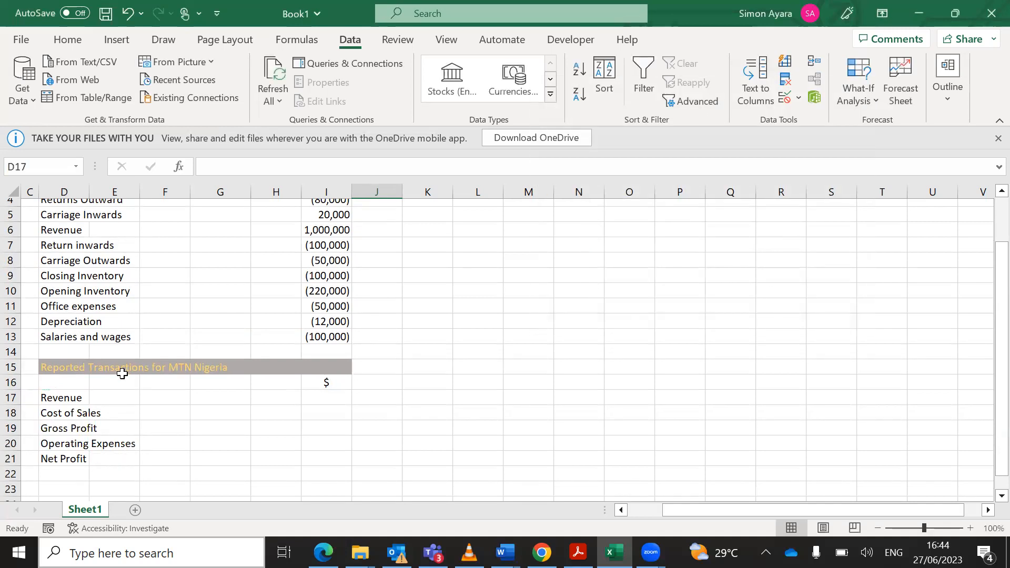
scroll(515, 306, "up", 1)
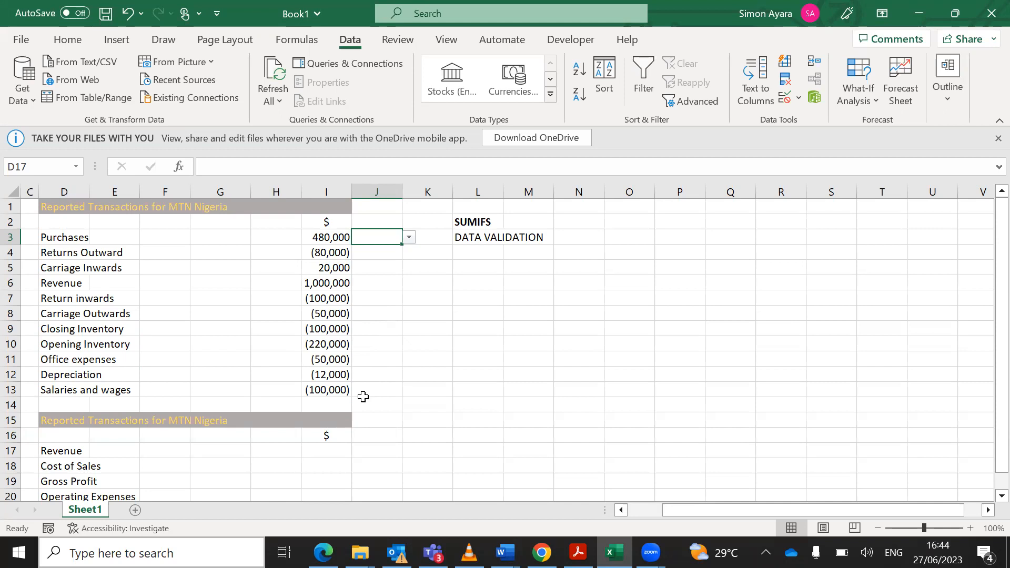
Enter the heading Cost of Sales in cell M5 and make it bold.
left_click(519, 267)
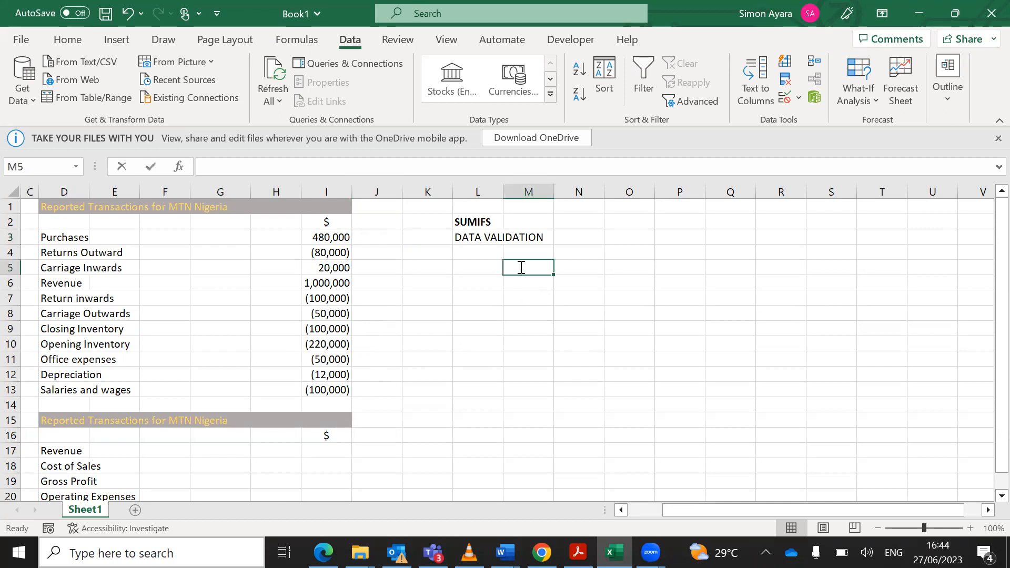
type("Cost")
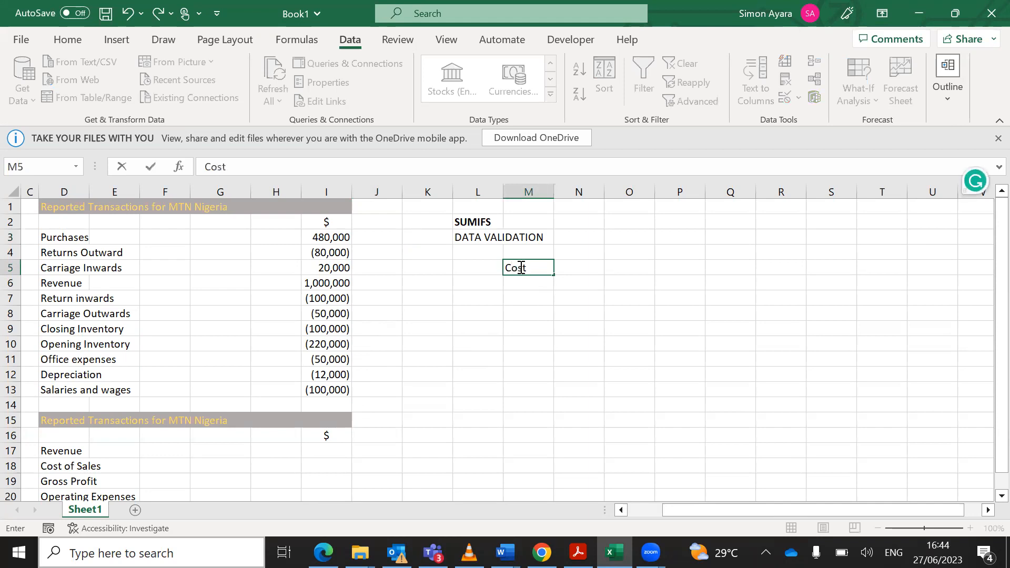
type(" of Sales")
key("Return")
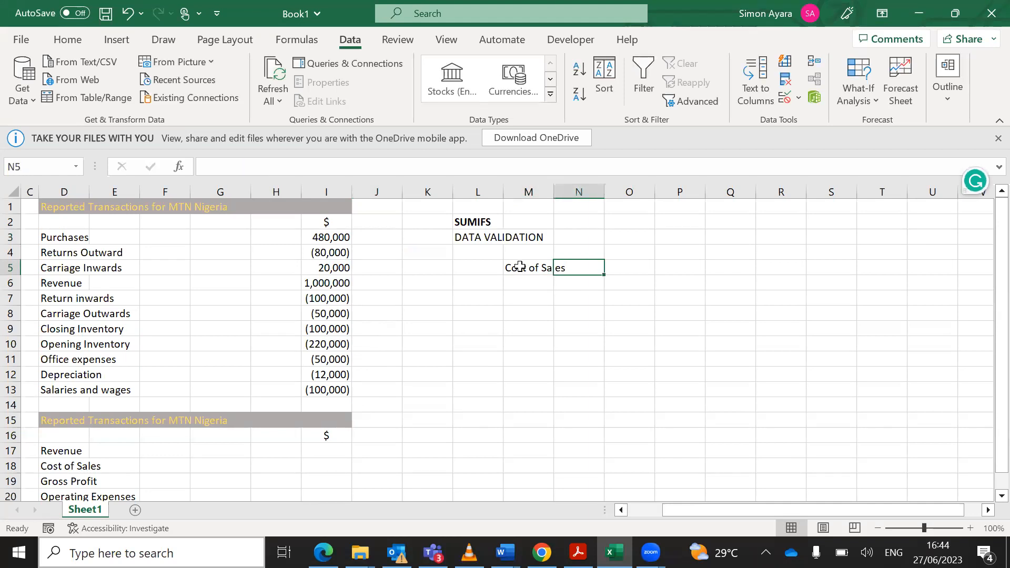
left_click(520, 266)
key("ctrl+b")
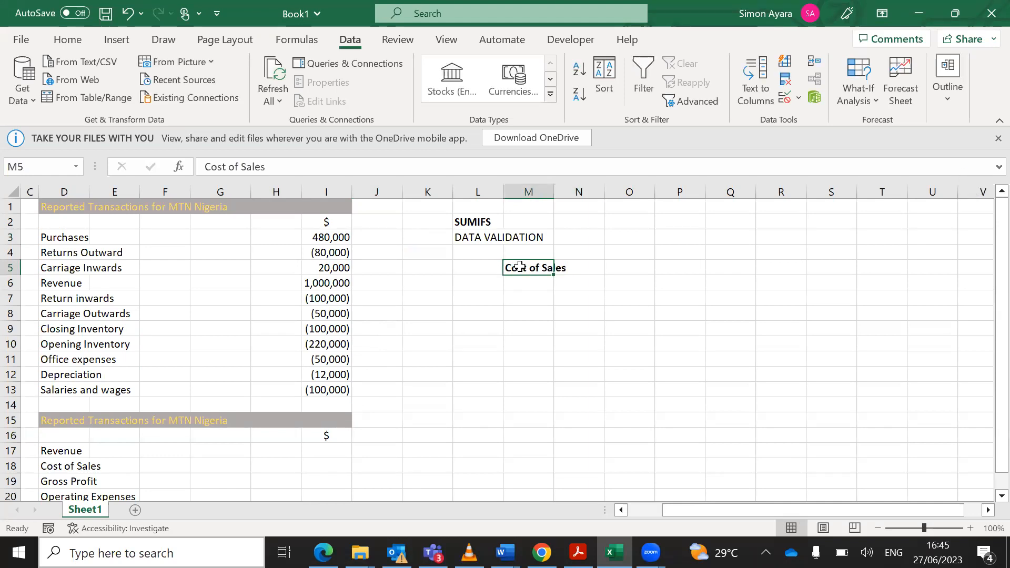
Enter the label Purchases in M6 and link O6 to the purchases amount with =I3.
left_click(520, 284)
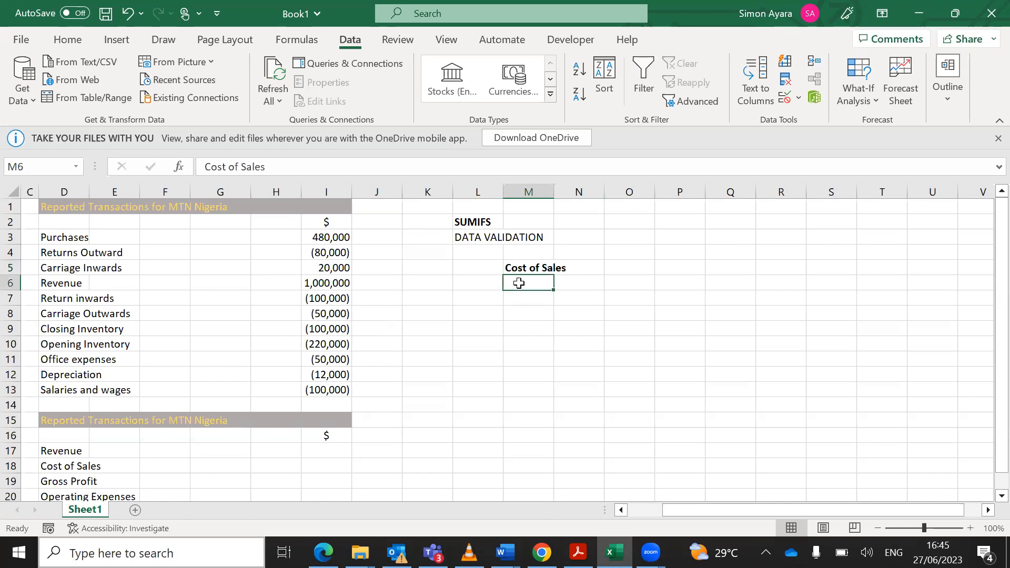
type("Purchases")
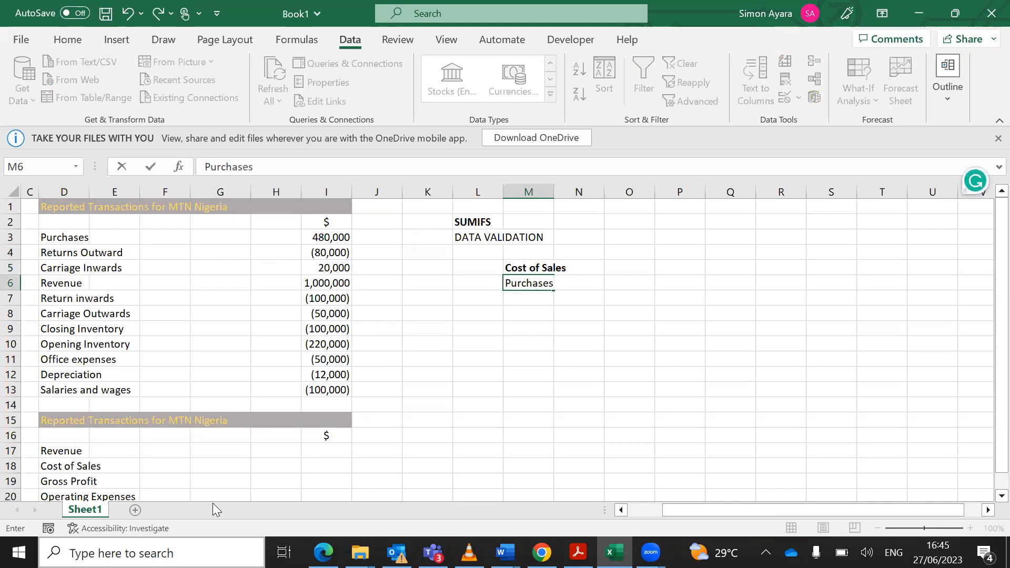
key("Tab")
key("Tab")
type("=")
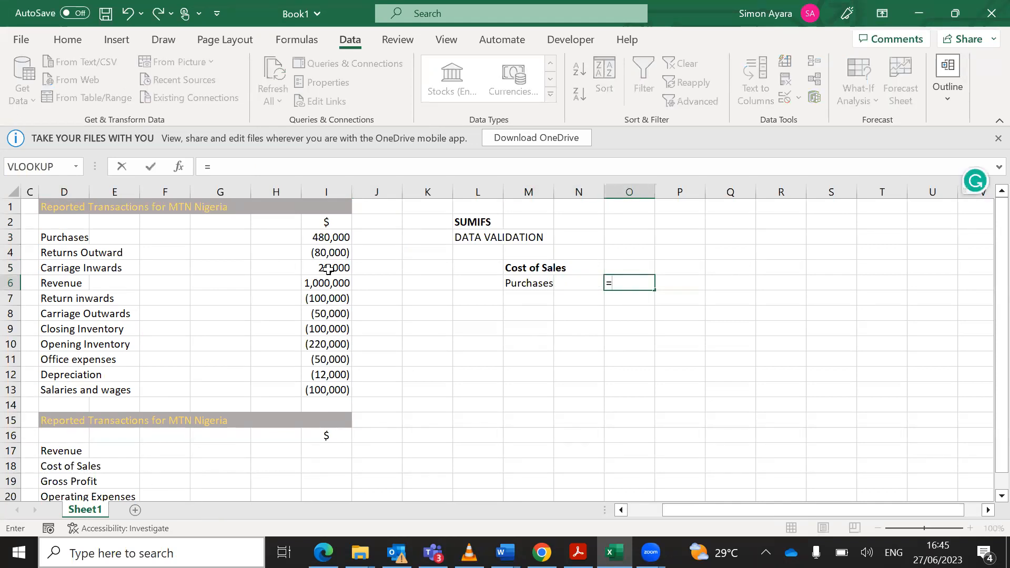
left_click(329, 237)
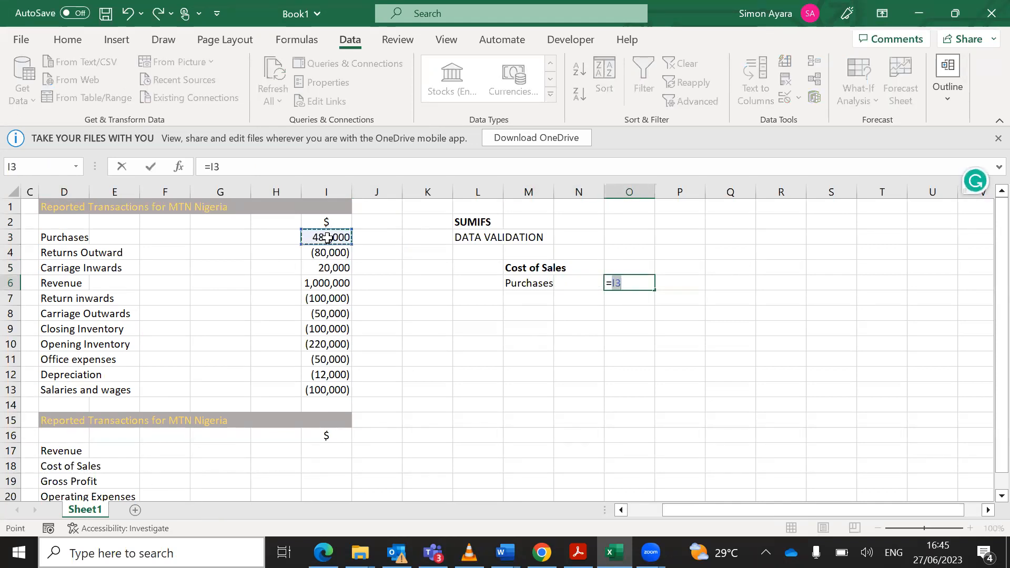
key("Return")
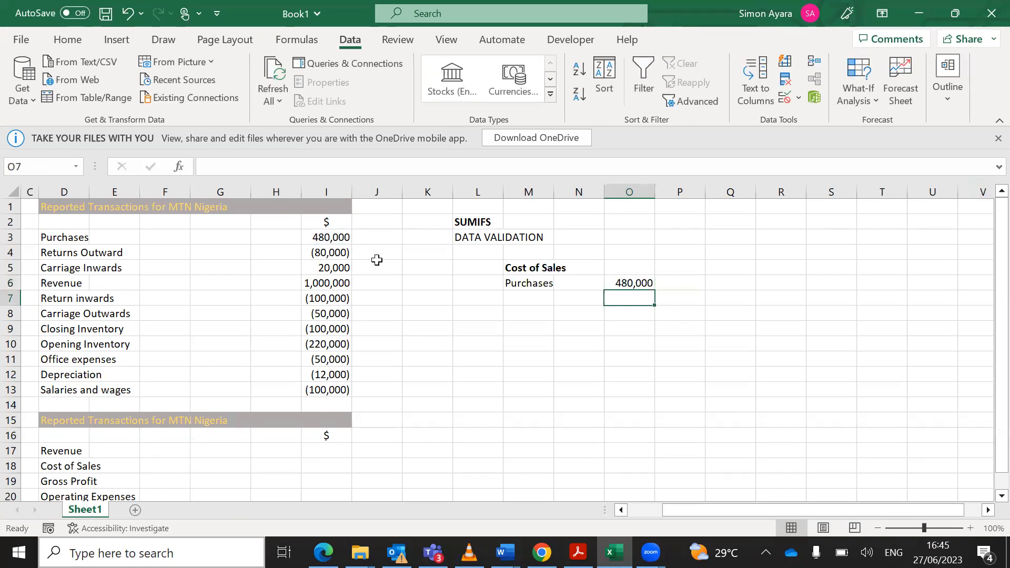
Move the Purchases line from M6:O6 down one row to M7:O7.
left_click(530, 298)
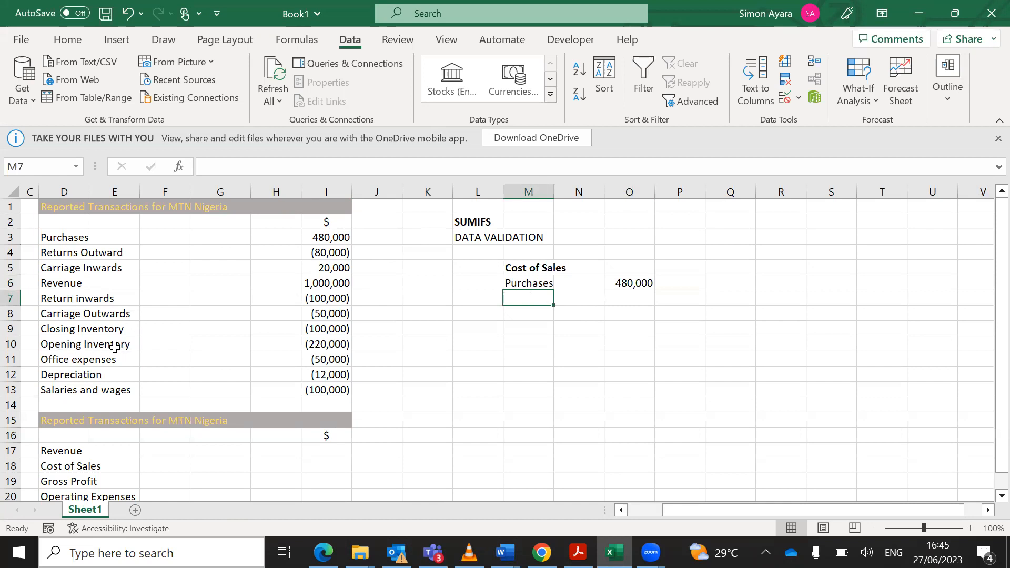
left_click(525, 284)
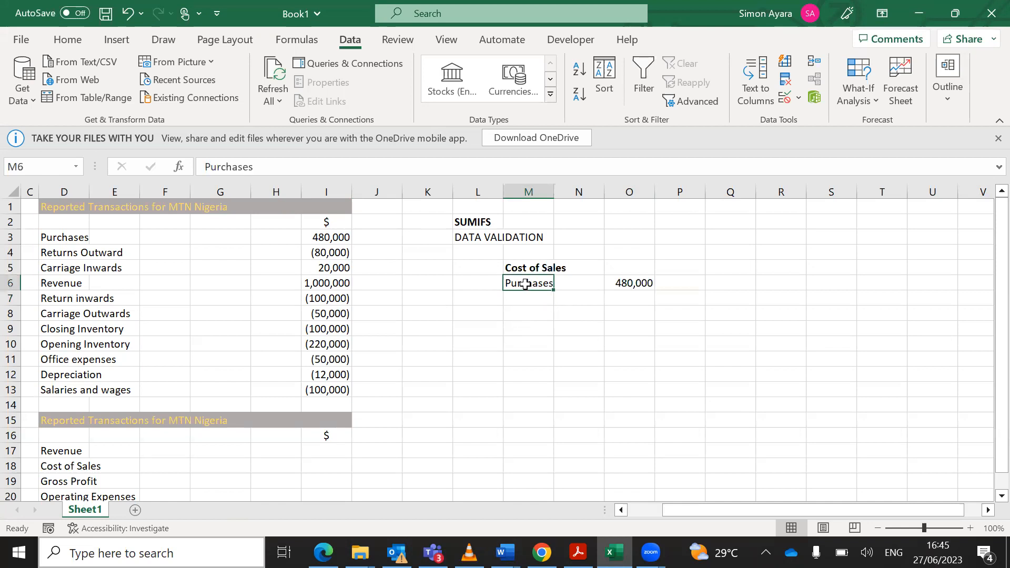
key("shift+Right")
key("shift+Right")
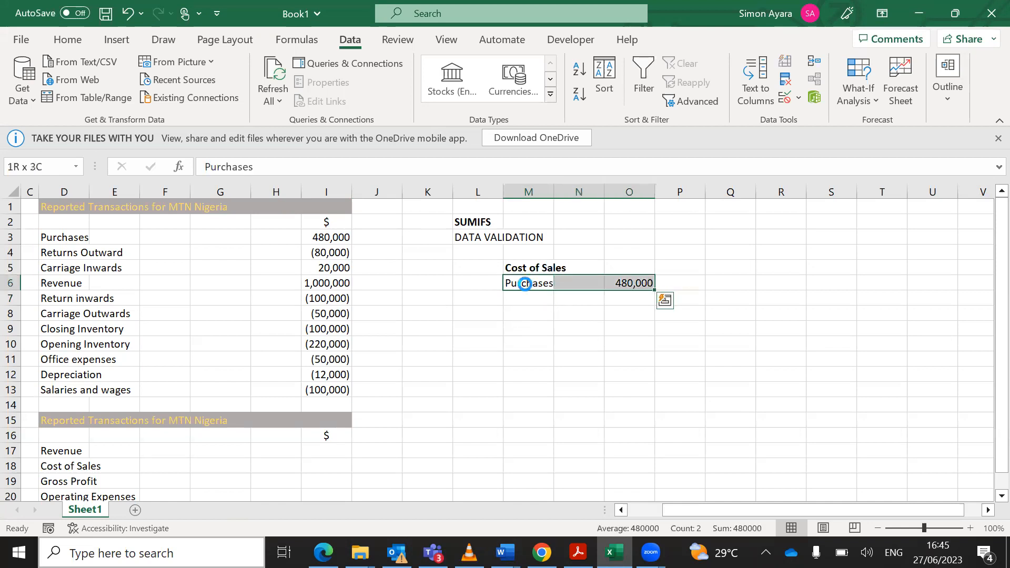
key("ctrl+c")
key("Down")
key("ctrl+v")
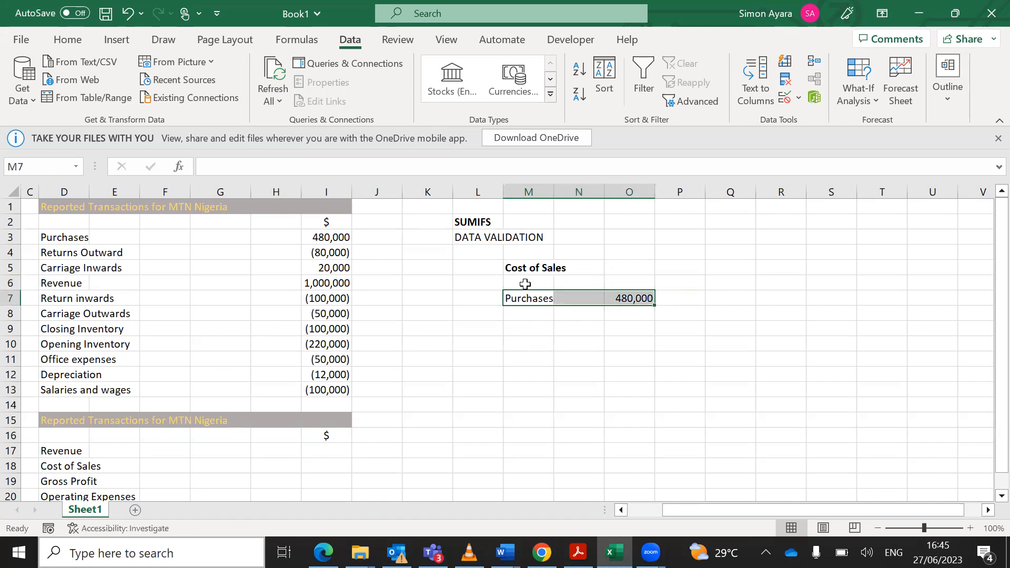
Enter the label Opening Inventory in M6 and link O6 to its reported amount with =I10.
left_click(525, 284)
type("O")
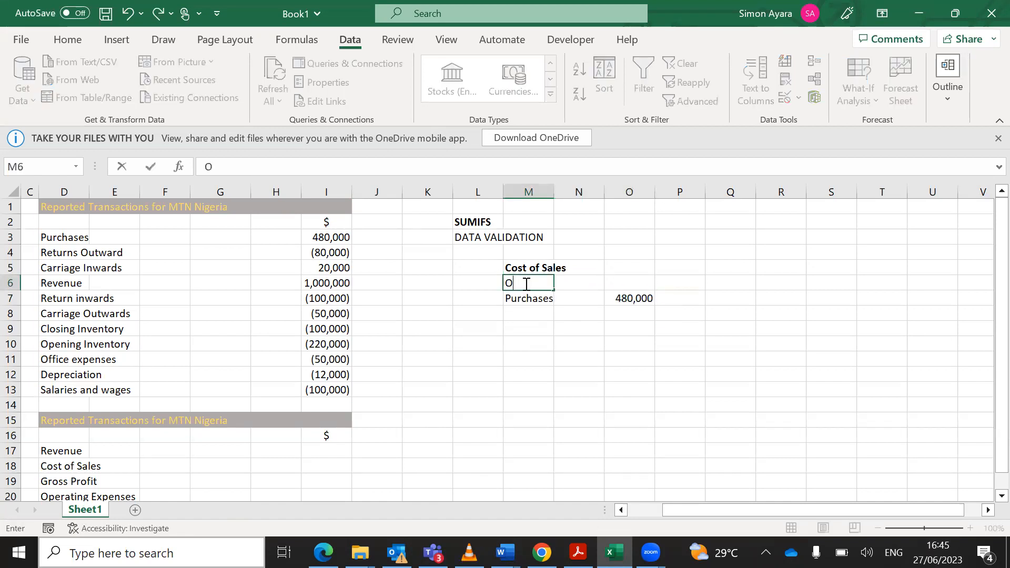
type("pening")
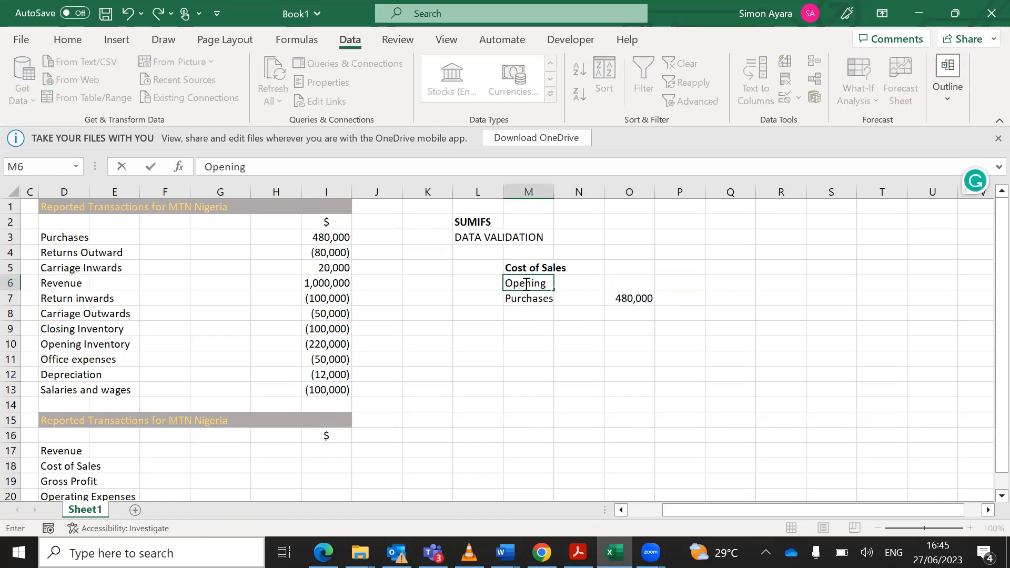
type(" Inventory")
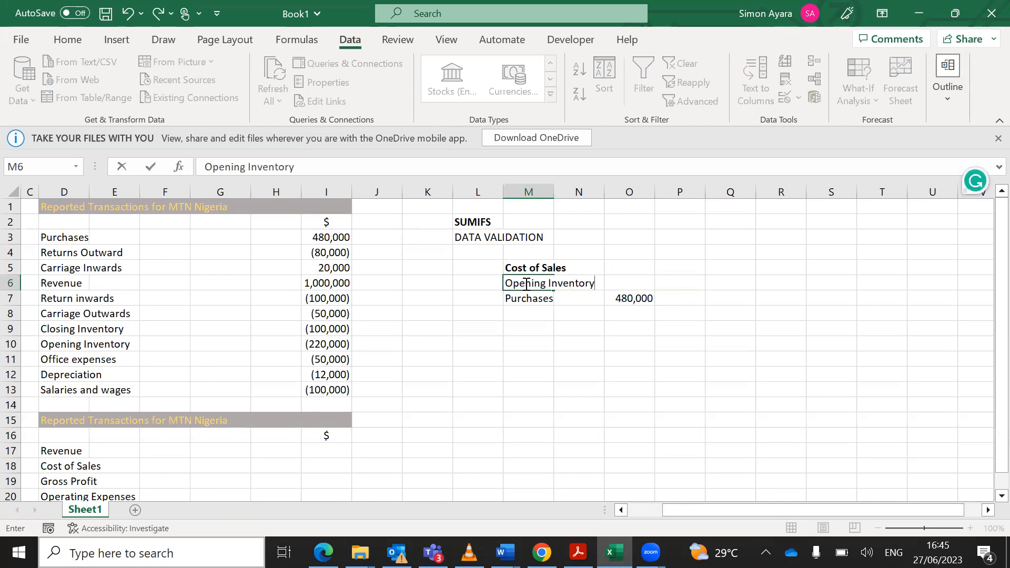
key("Tab")
key("Tab")
type("=")
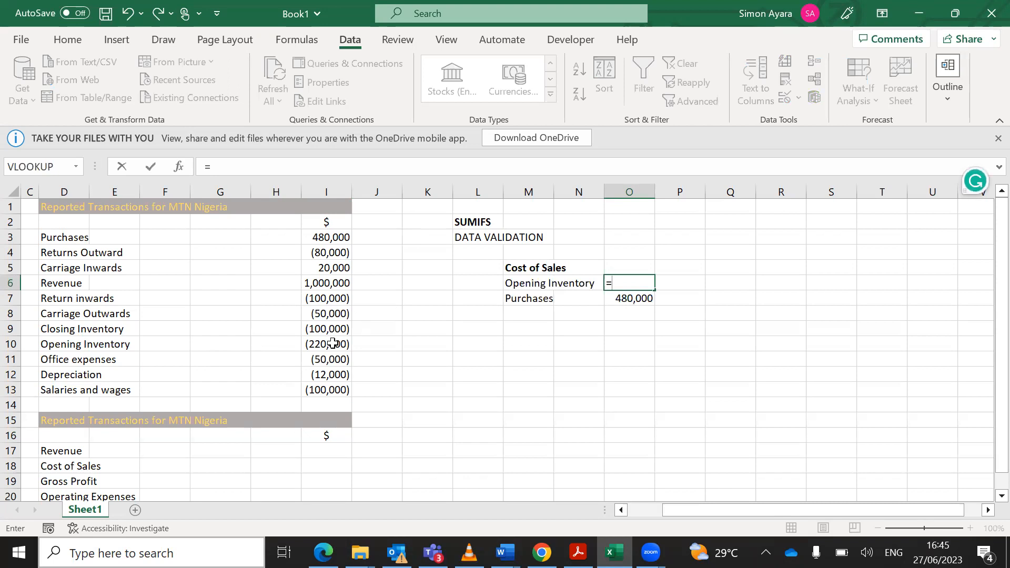
left_click(328, 344)
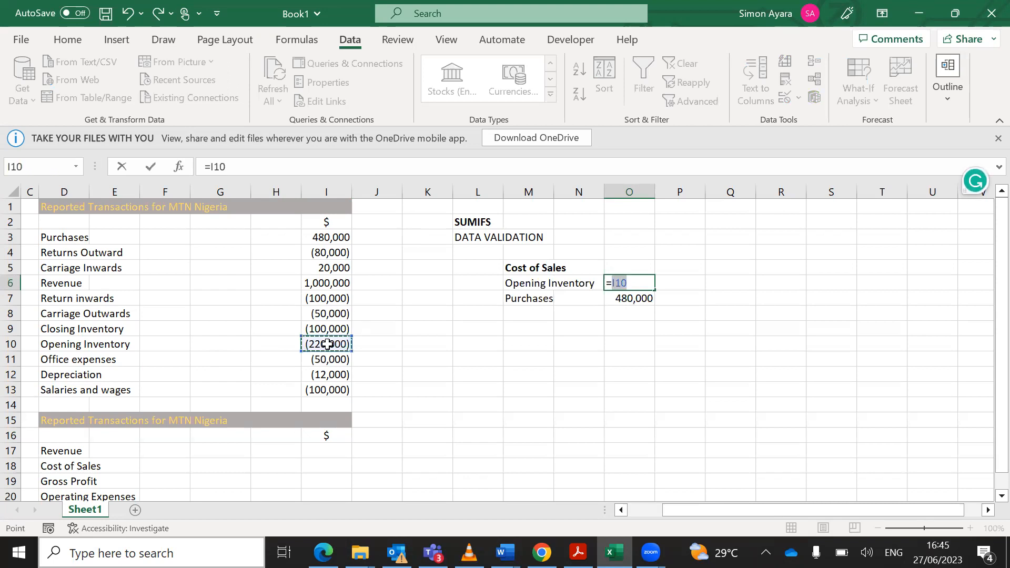
key("Return")
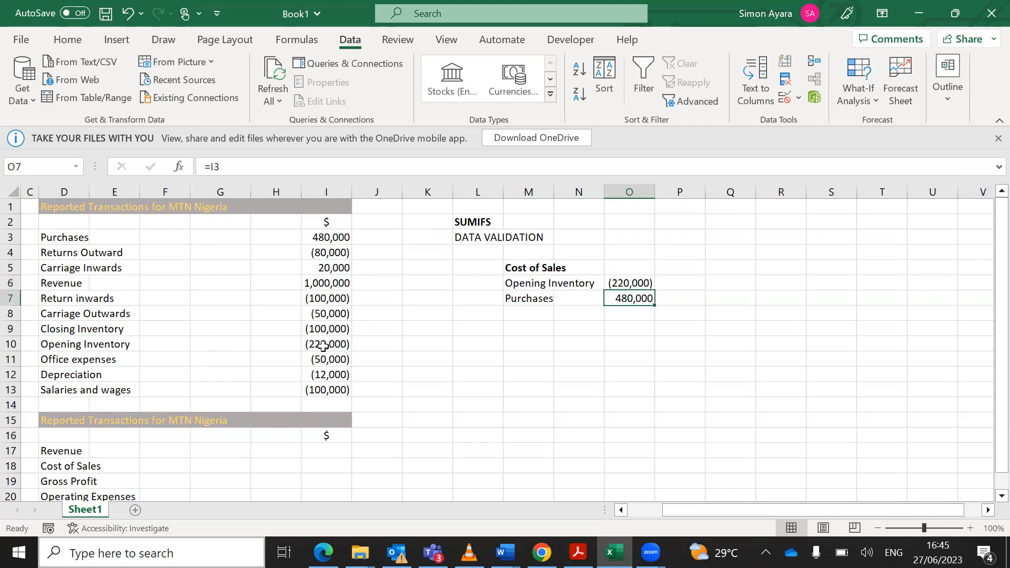
Change the reported Opening Inventory amount in I10 to positive 220000.
double_click(328, 344)
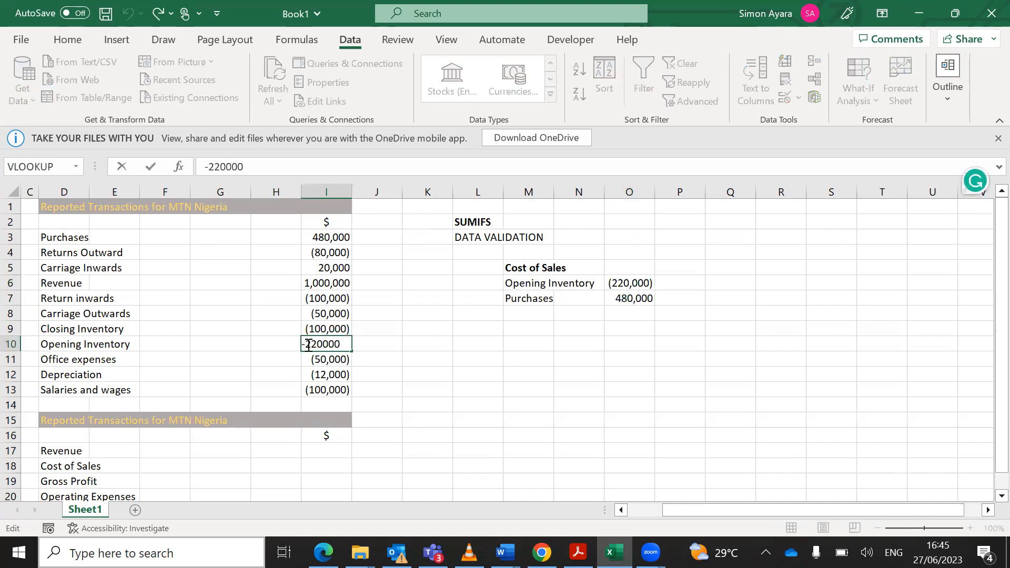
key("Delete")
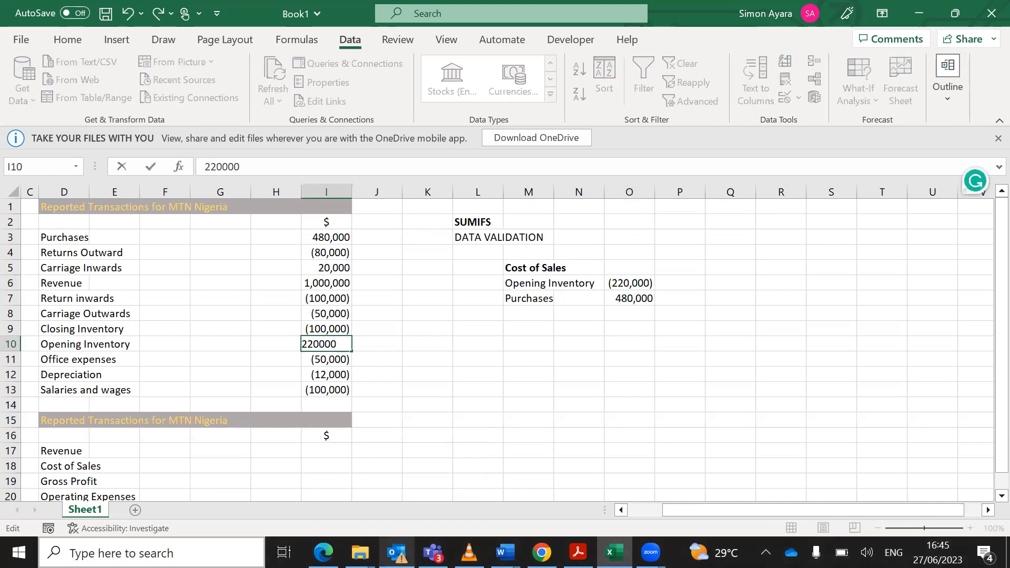
key("Return")
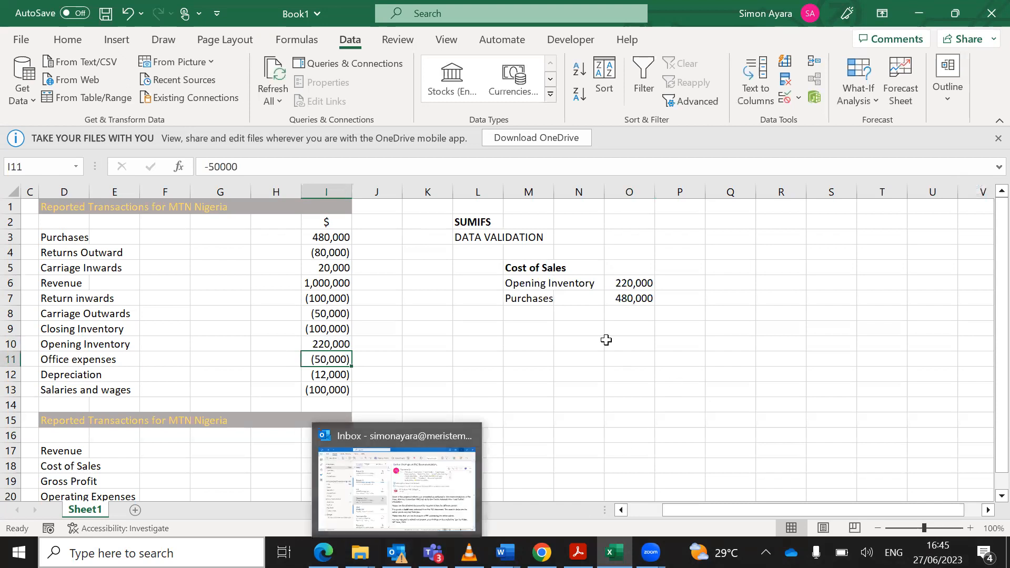
Enter the label Carriage Inward in M8 and link O8 to its reported amount with =I5.
left_click(527, 314)
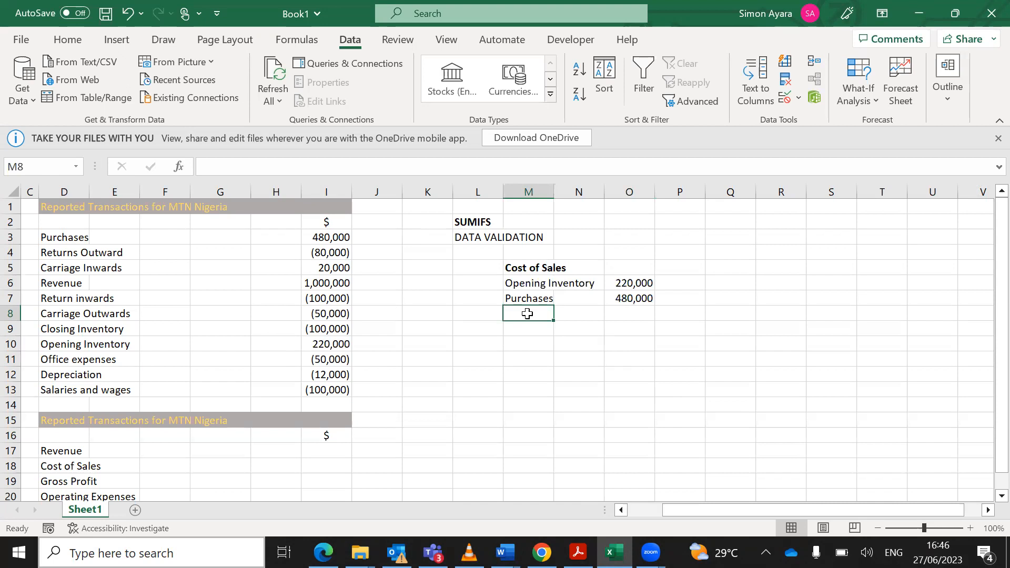
type("Car")
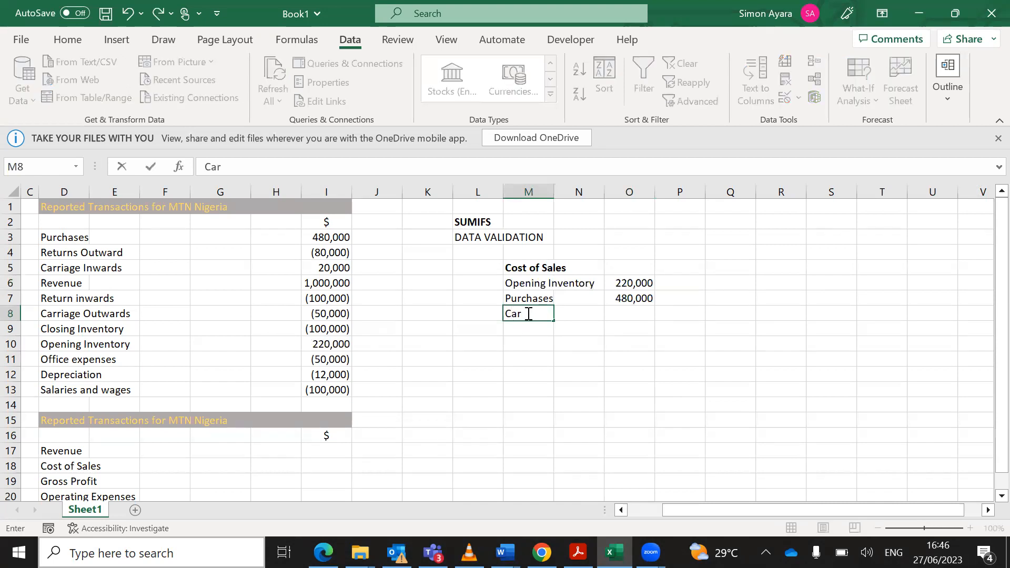
type("riage")
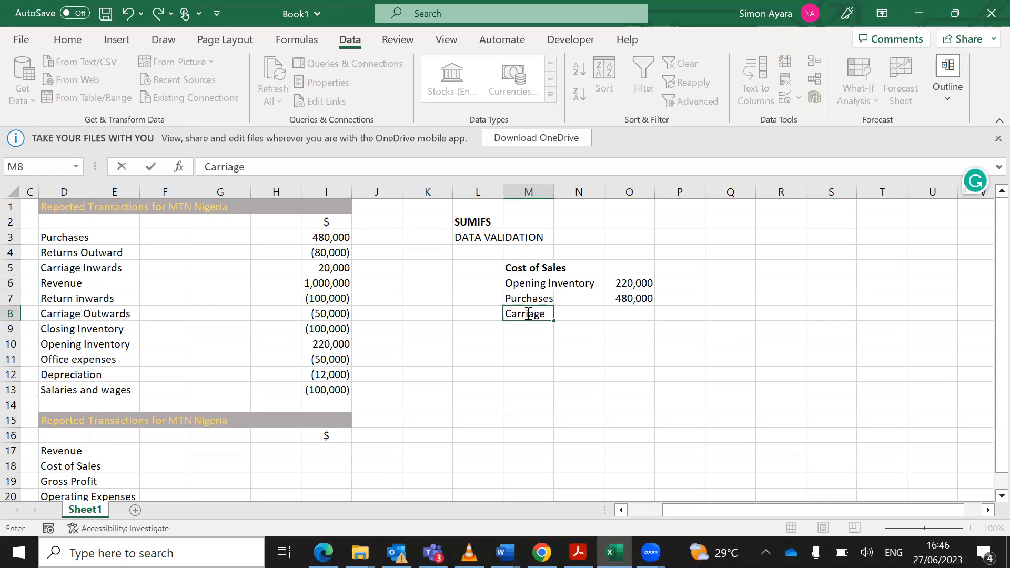
type(" Inward")
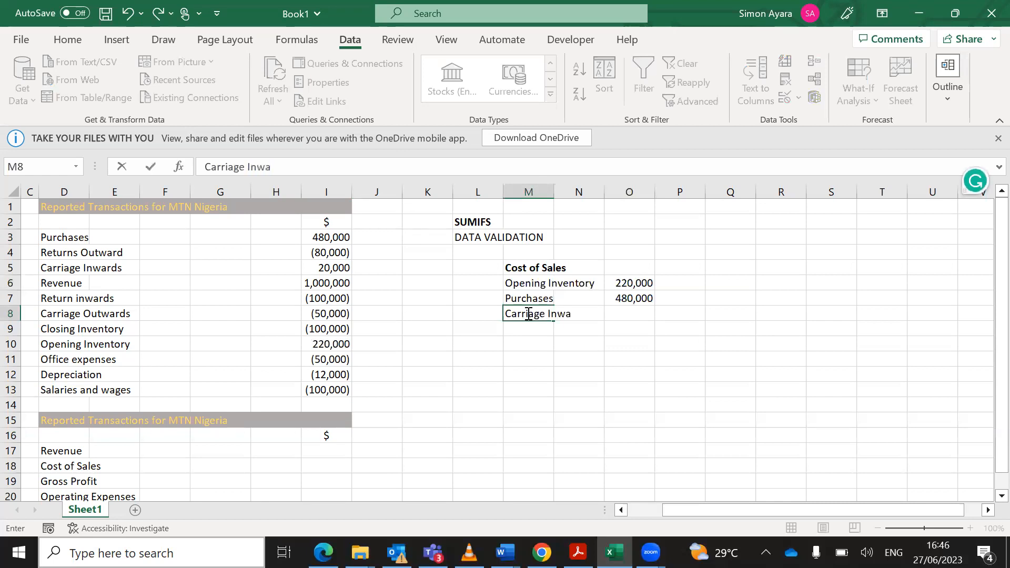
key("Tab")
key("Tab")
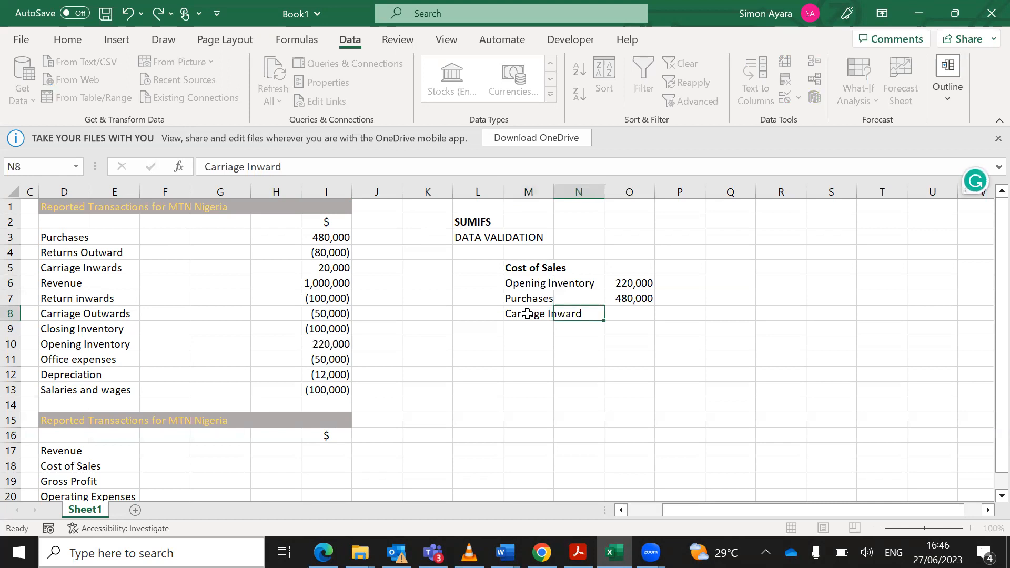
type("=")
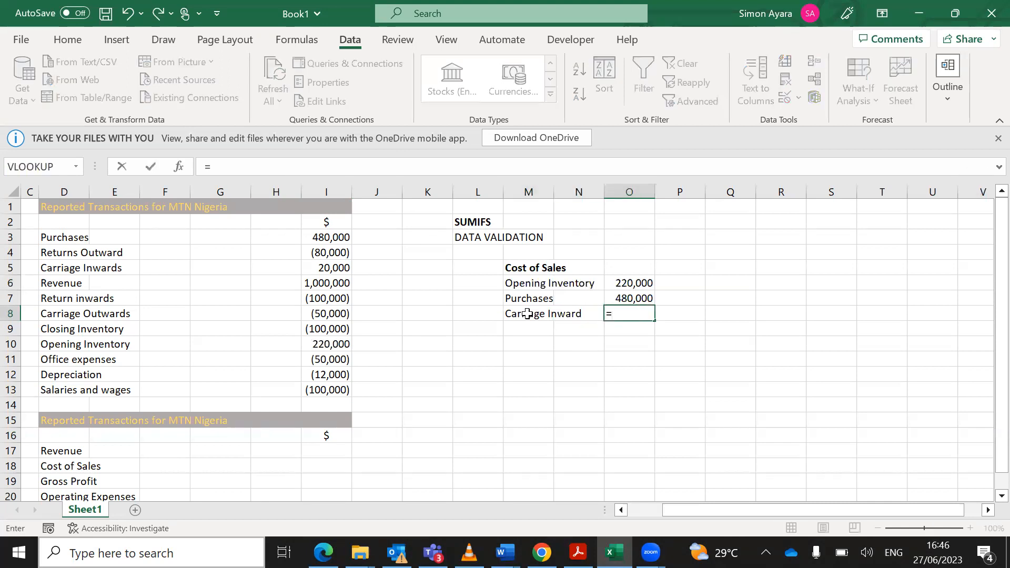
left_click(327, 268)
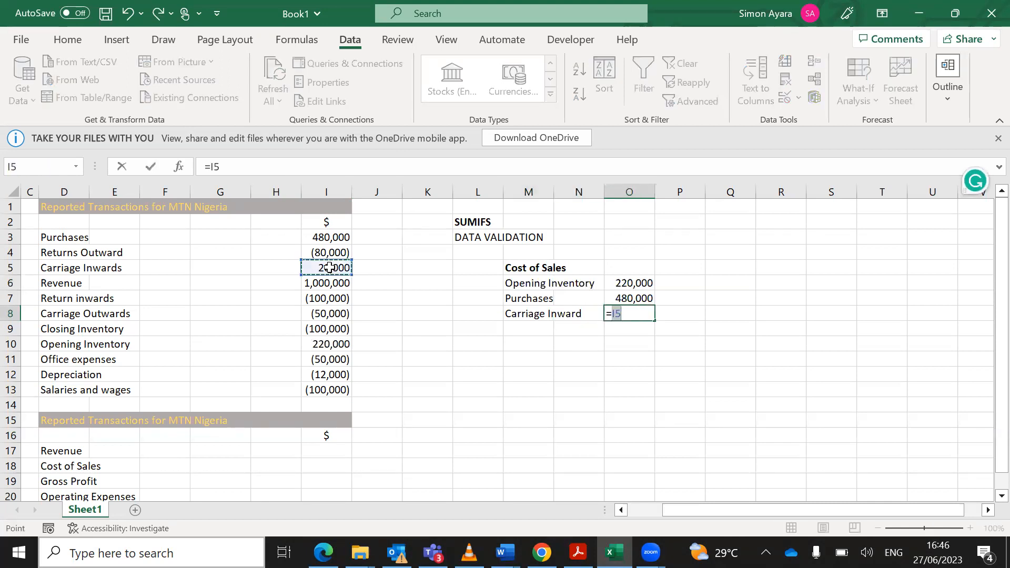
key("Return")
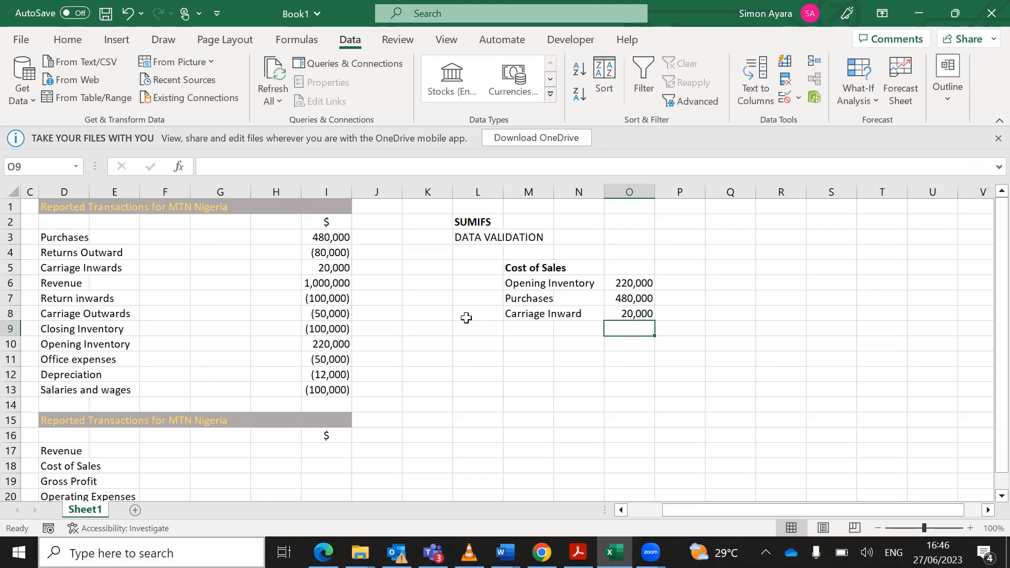
Prefix the Carriage Inward, Purchases and Opening Inventory labels in M8, M7 and M6 with (+).
left_click(507, 313)
double_click(508, 314)
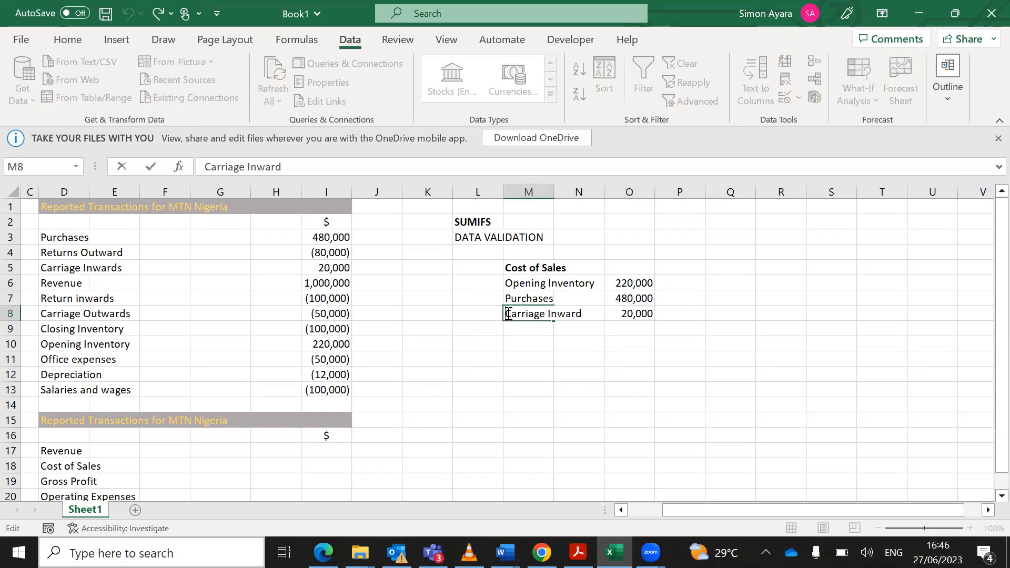
type("(+")
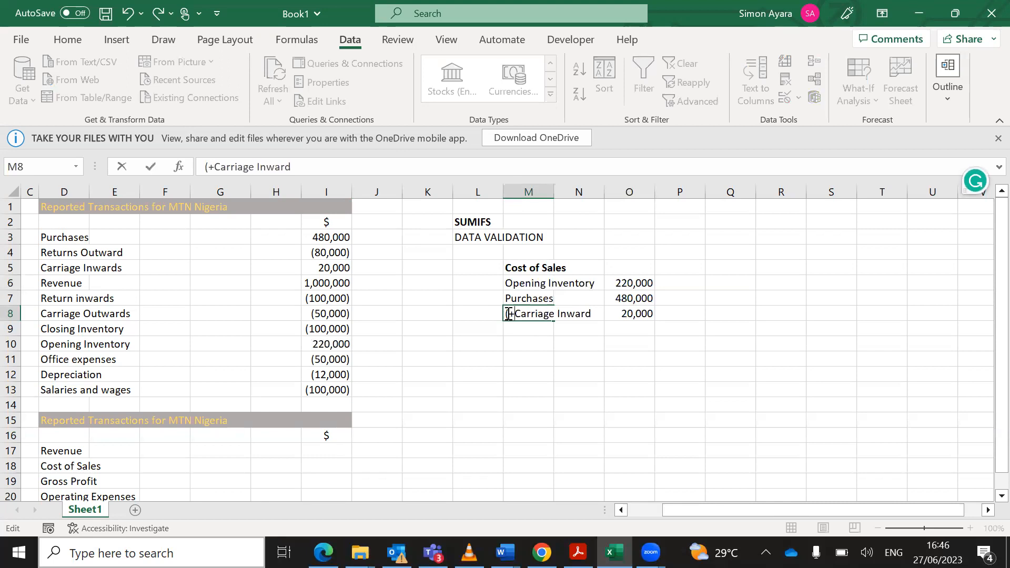
type(")")
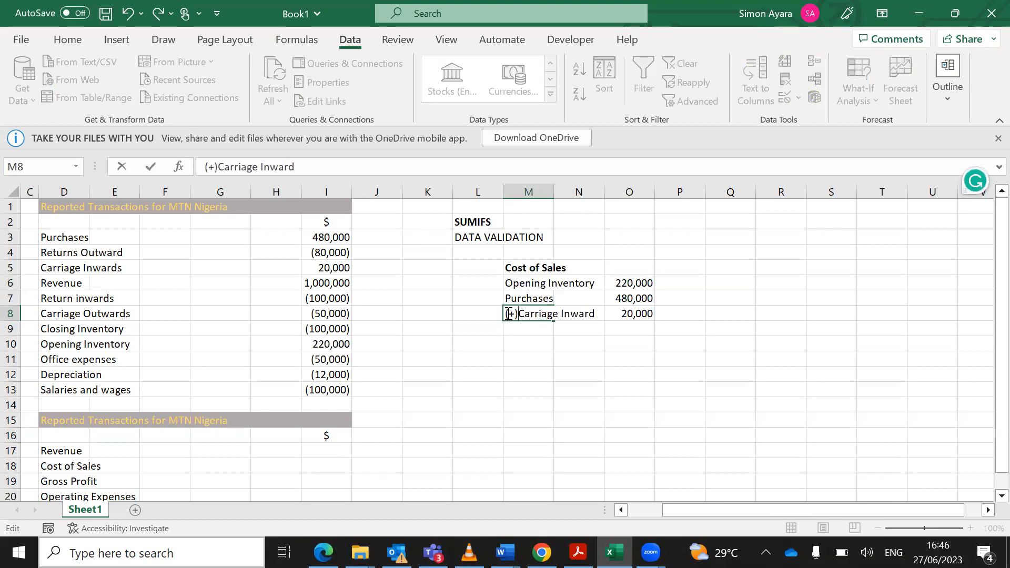
left_click(507, 299)
double_click(508, 300)
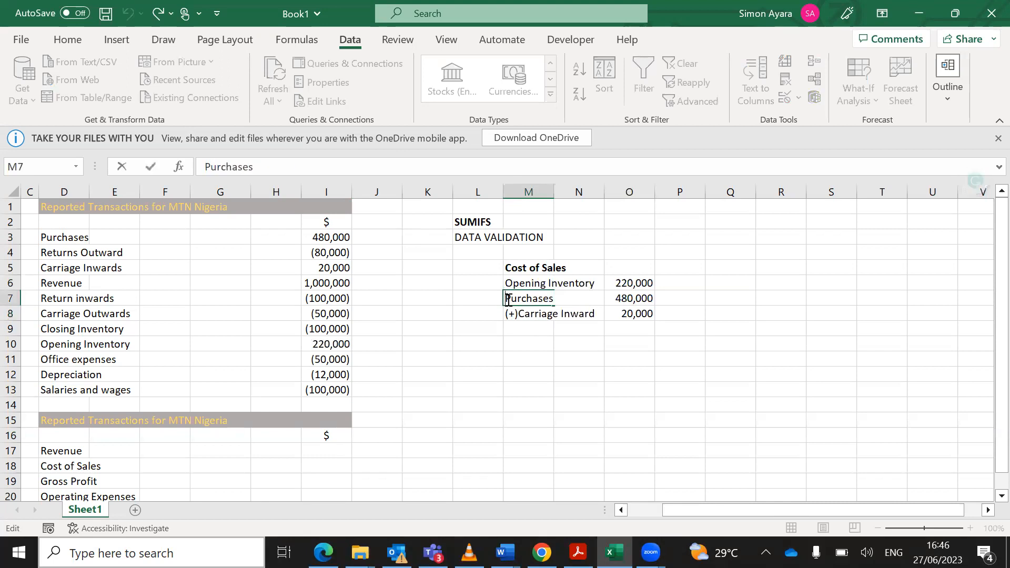
type("(+)")
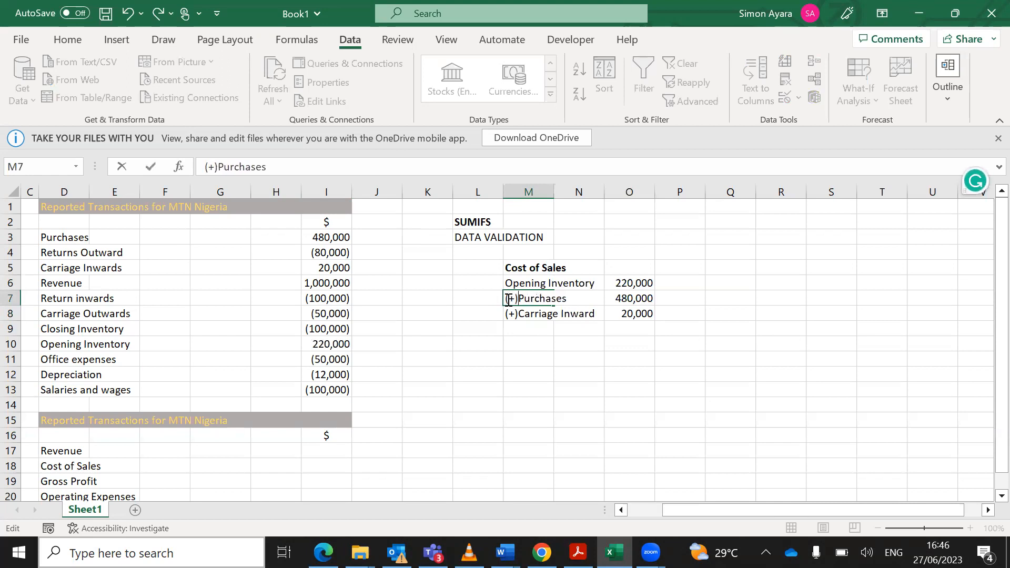
left_click(506, 284)
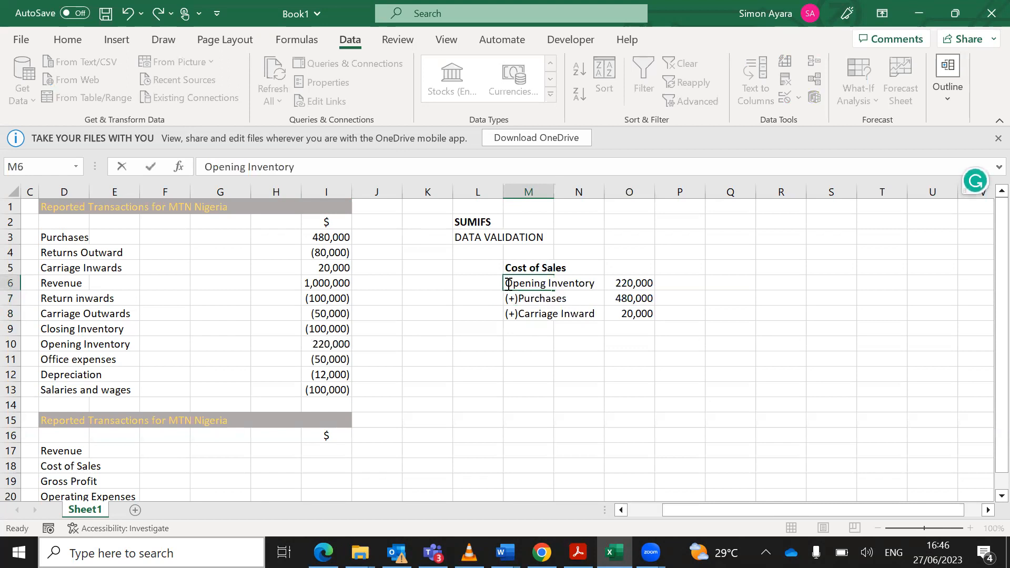
double_click(509, 284)
type("(")
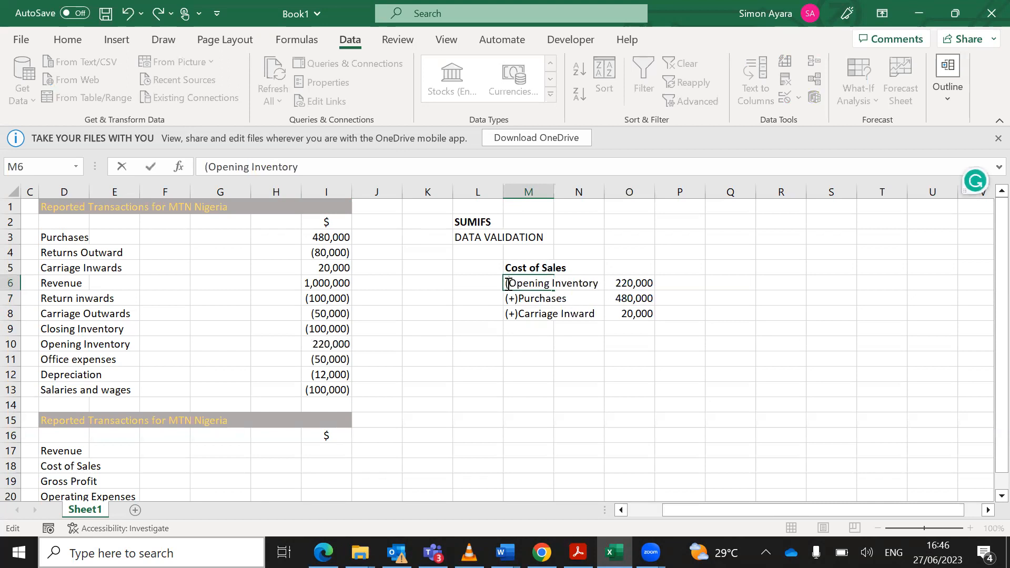
type("+)")
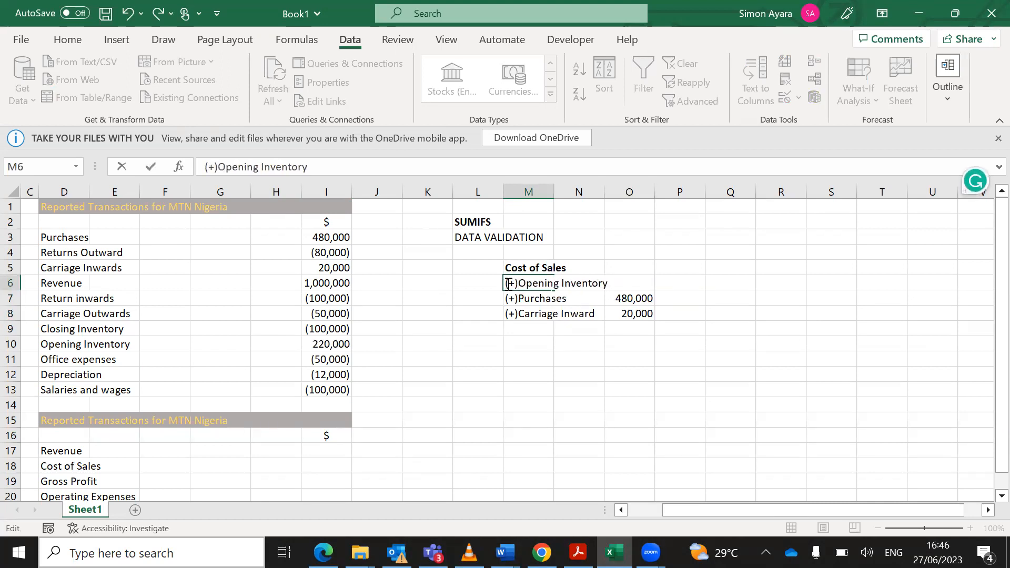
Enter the label (-)Return Outwards in M9 and link O9 to its reported amount with =I4.
left_click(514, 327)
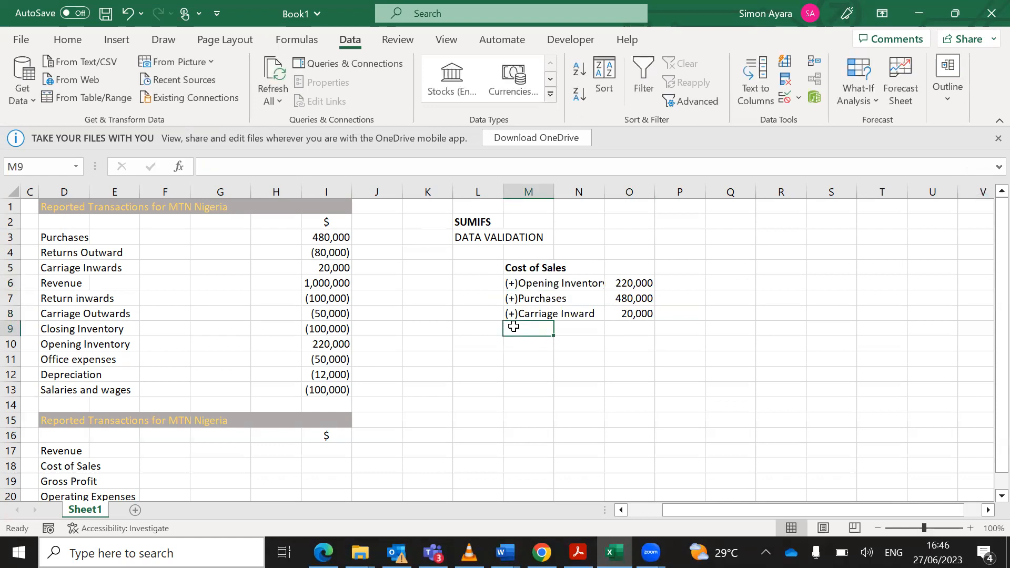
type("(-")
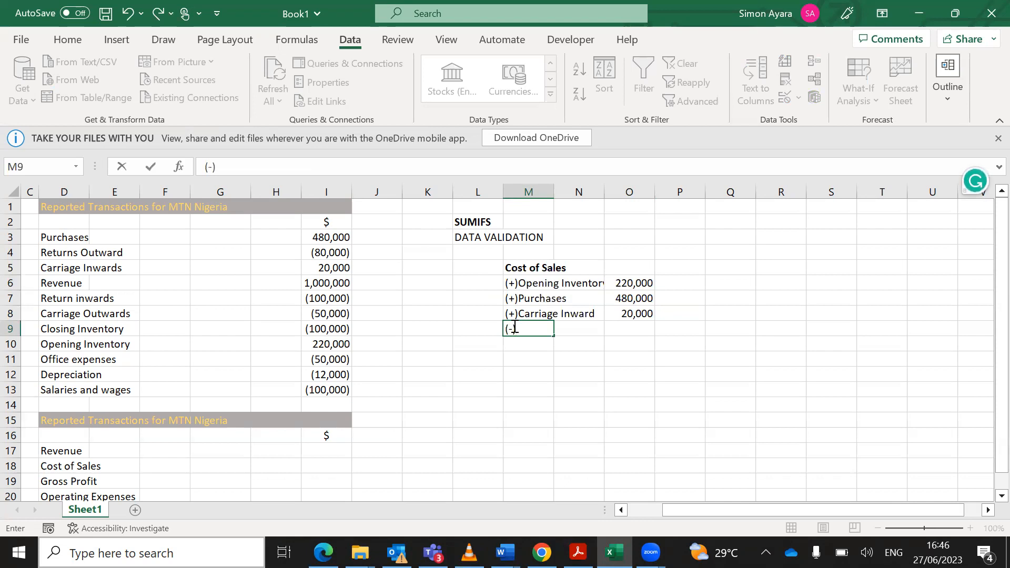
type("O")
key("BackSpace")
type("Return Ou")
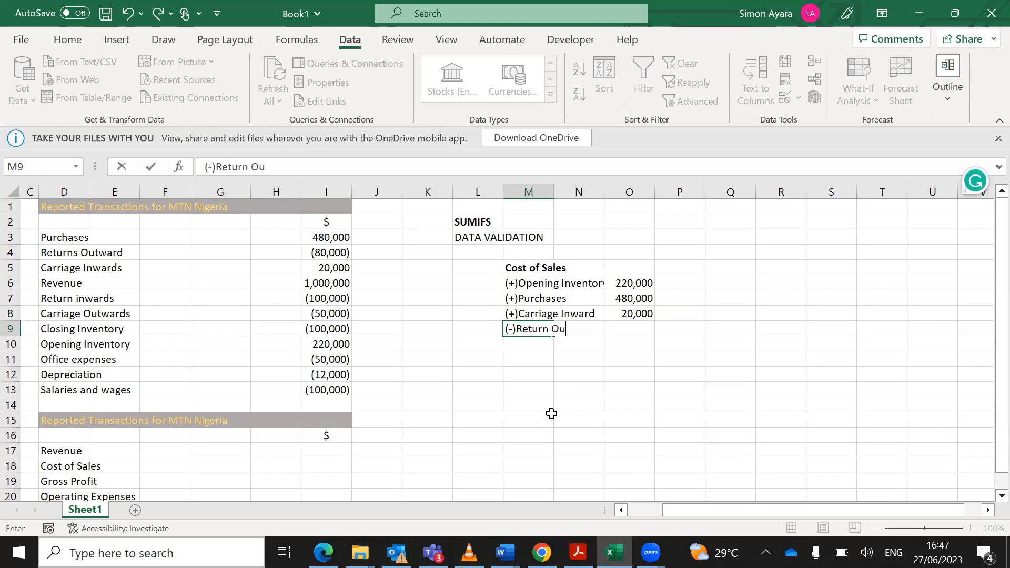
type("twards")
key("Tab")
key("Tab")
type("=")
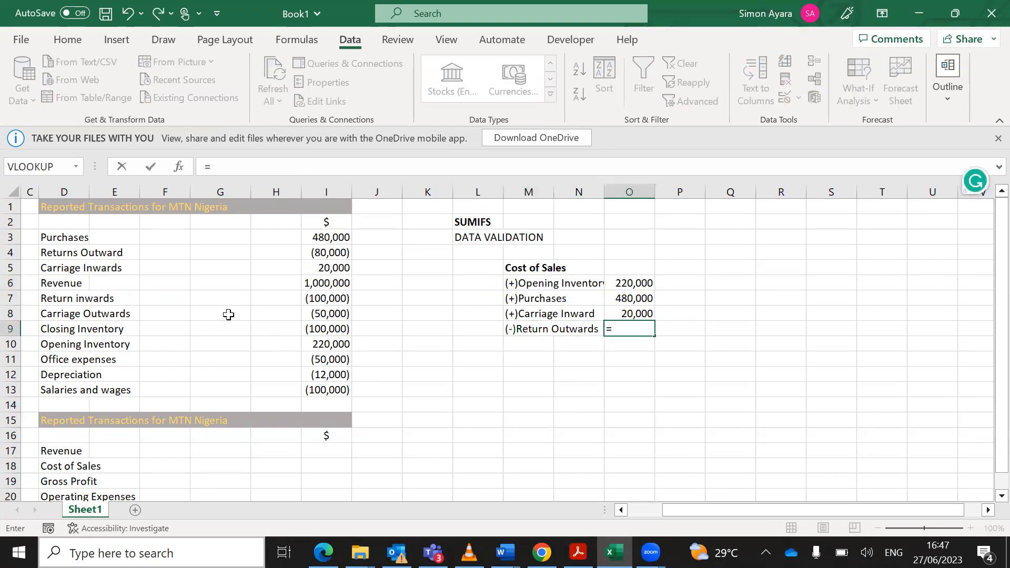
left_click(326, 252)
key("Return")
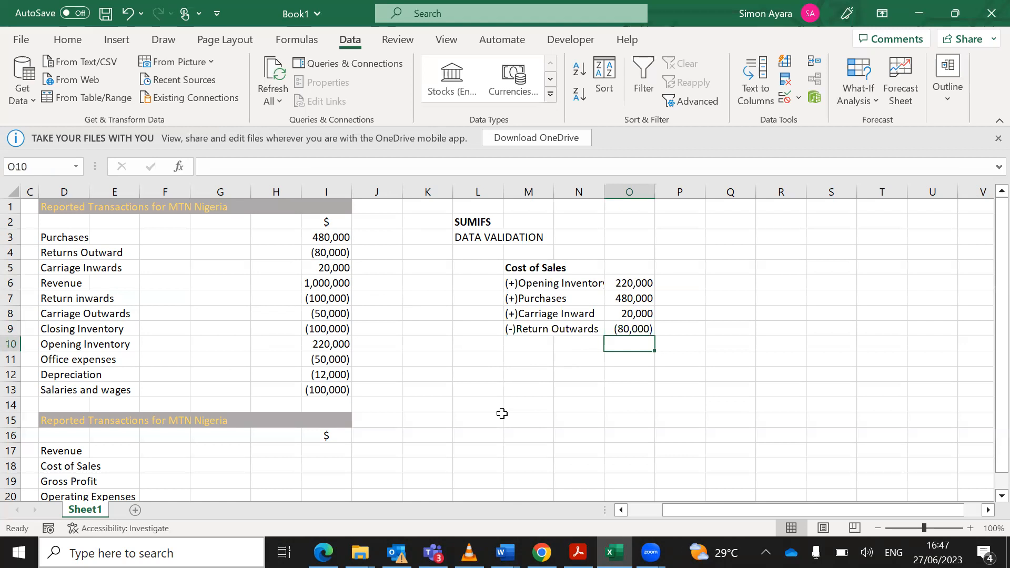
Total the cost of sales amounts in O10 with =SUM(O6:O9) and make the total bold.
key("alt+equal")
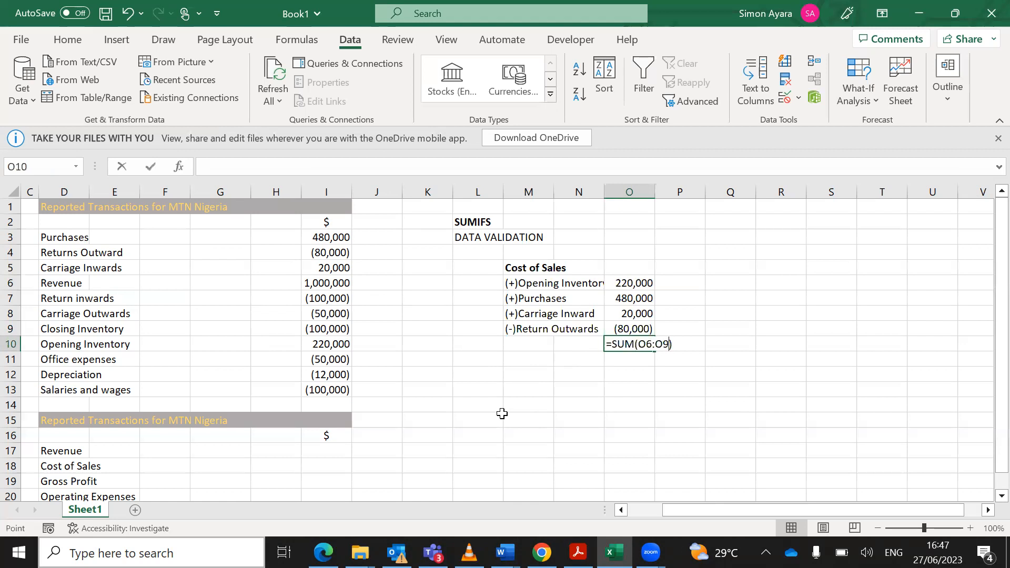
key("Return")
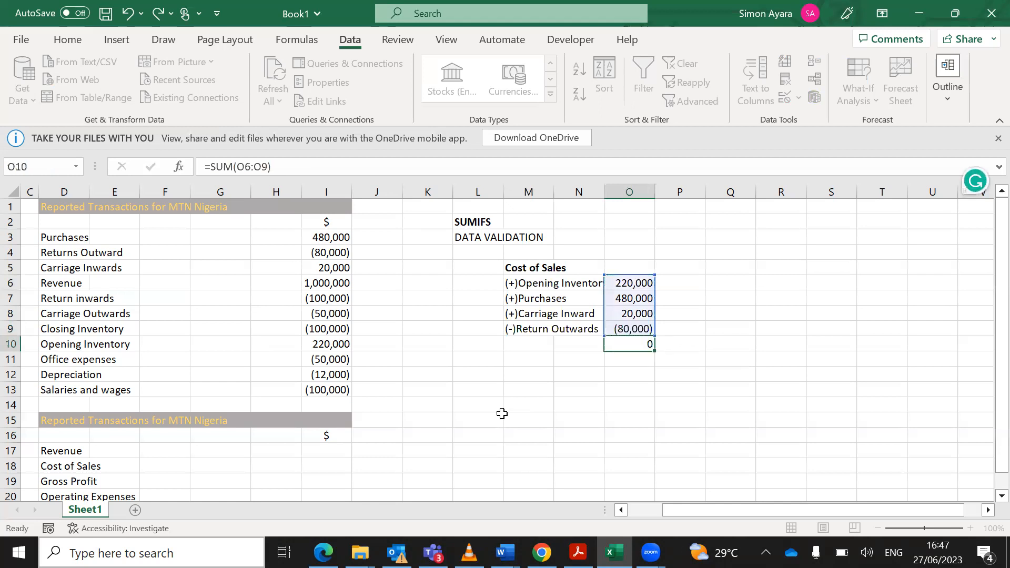
left_click(629, 344)
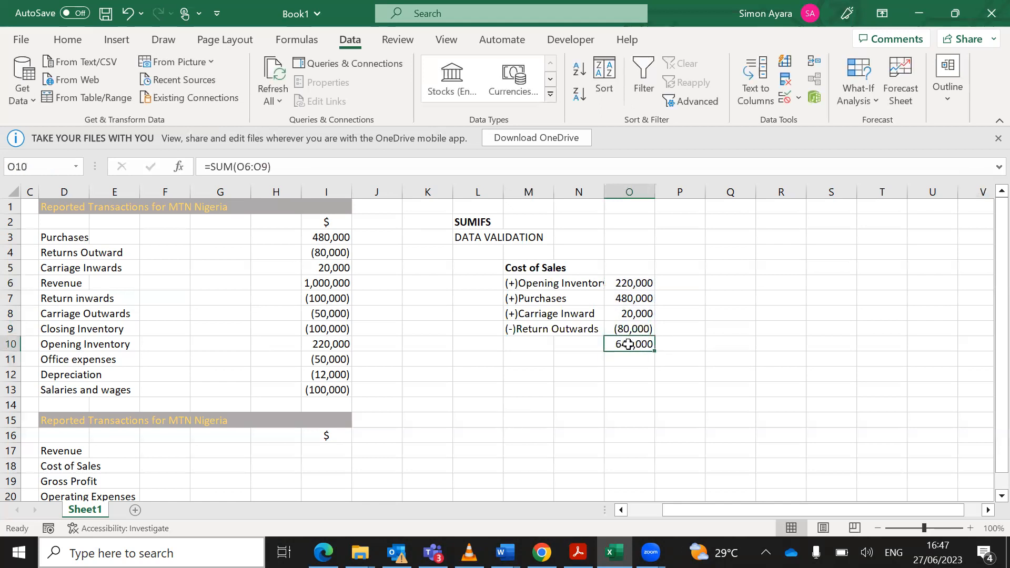
key("ctrl+b")
left_click(652, 379)
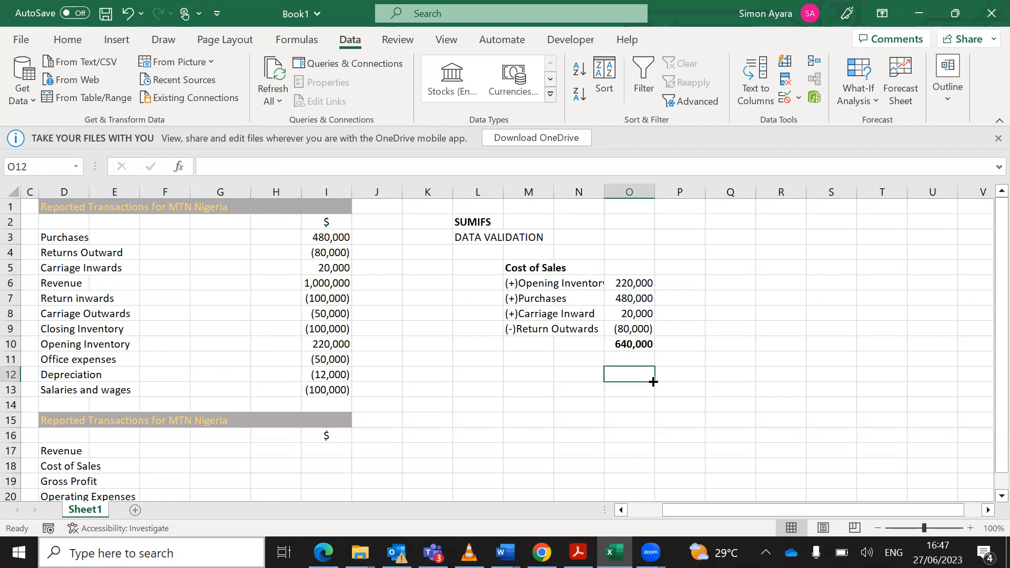
Label the total row Cost of Sales in M10 and make the label bold.
left_click(524, 344)
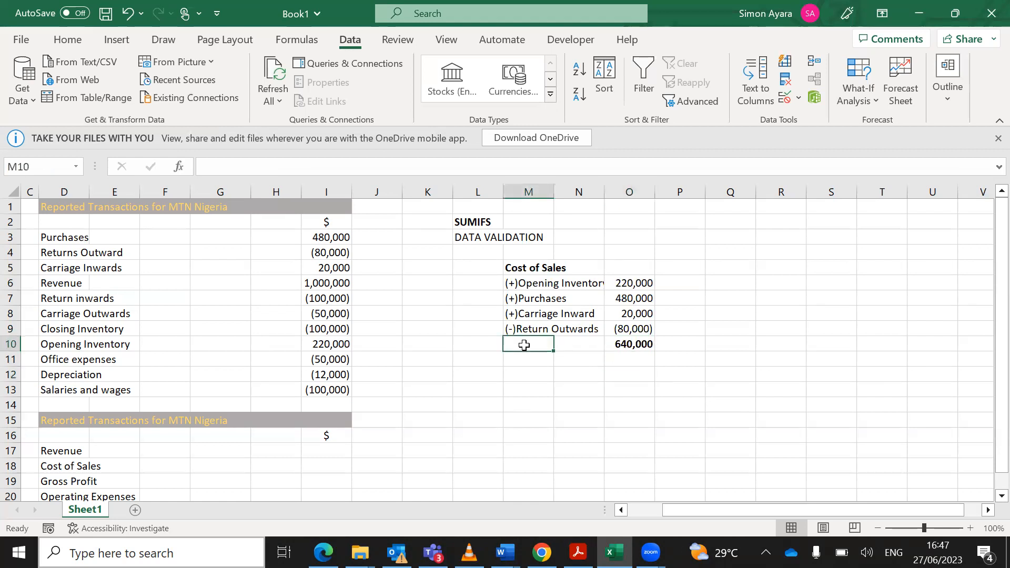
type("Cost of Sa")
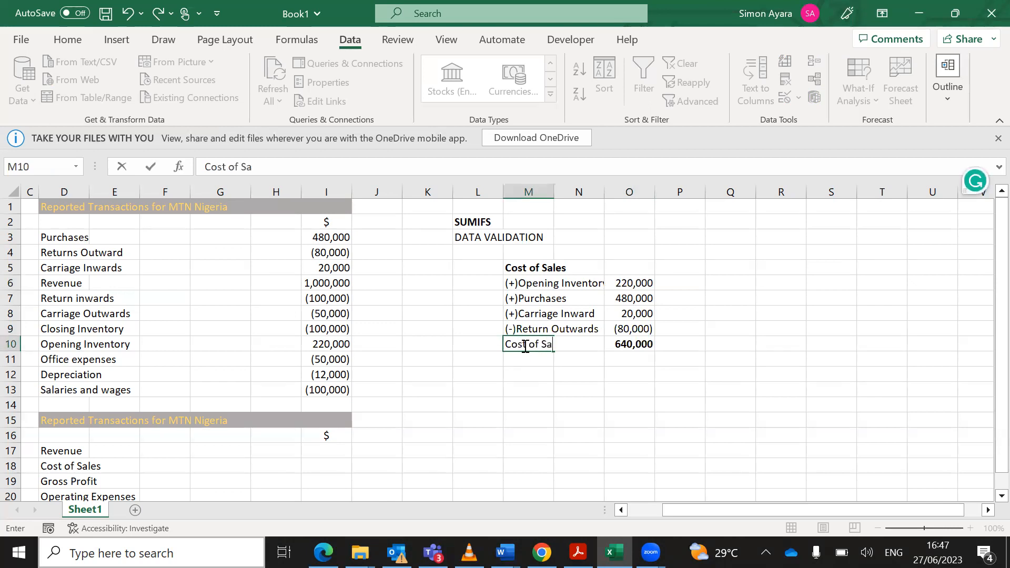
type("les")
key("Return")
key("Up")
key("ctrl+b")
left_click(528, 401)
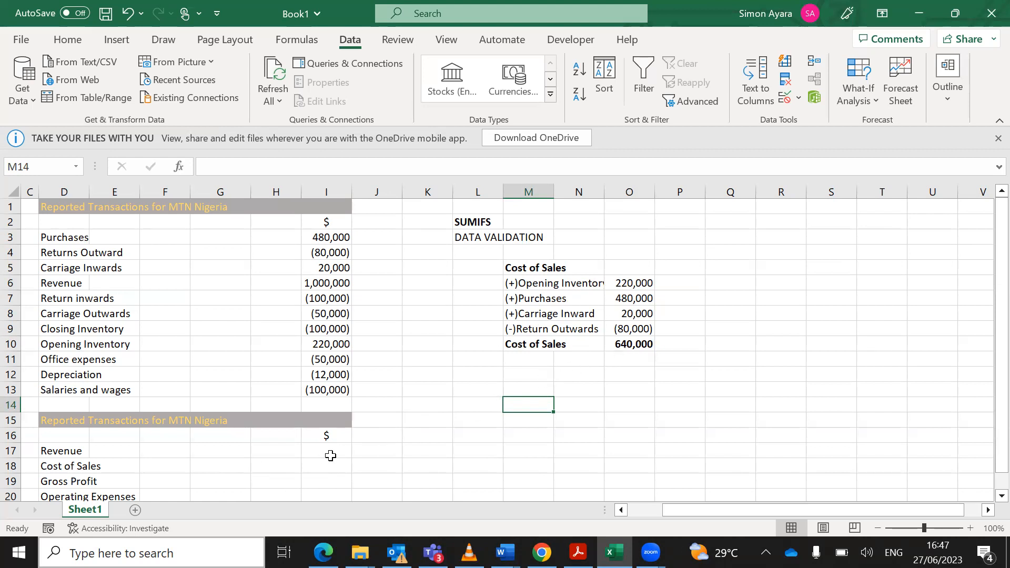
Classify the Purchases transaction as Cost of Sales in J3, choosing from the cell's validation list.
scroll(323, 454, "down", 1)
scroll(323, 454, "up", 1)
left_click(375, 238)
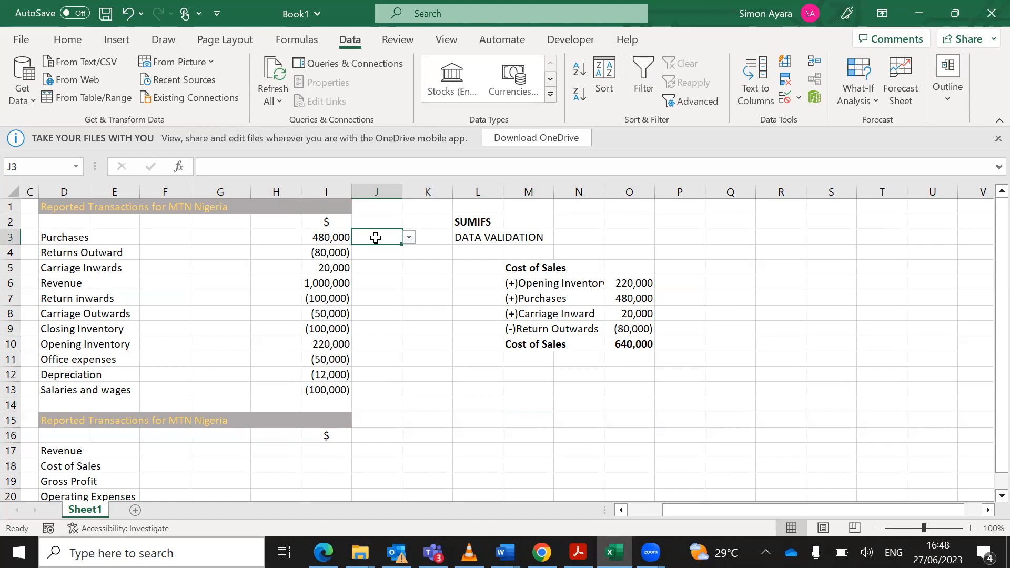
left_click(409, 240)
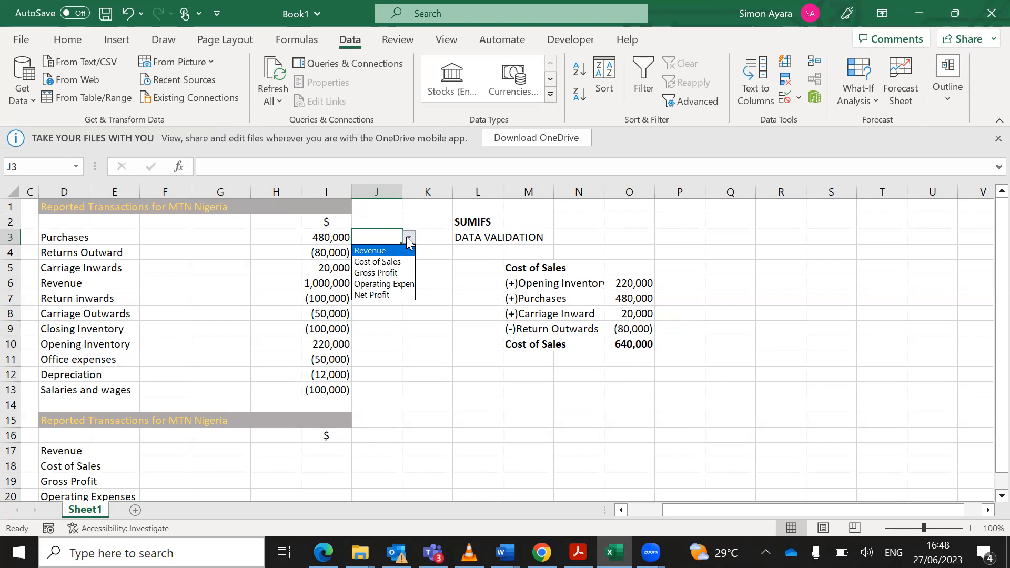
left_click(396, 263)
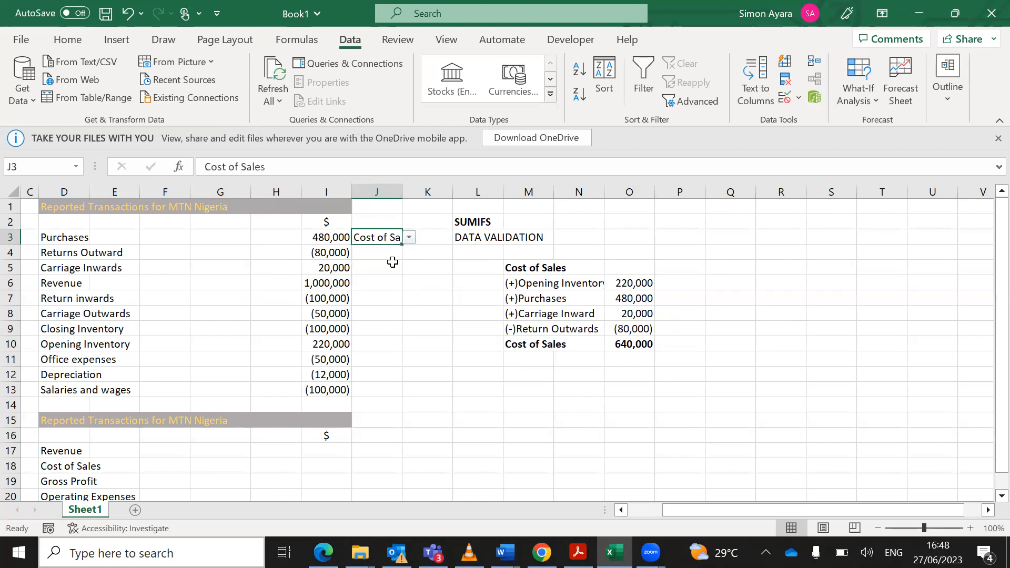
left_click(375, 251)
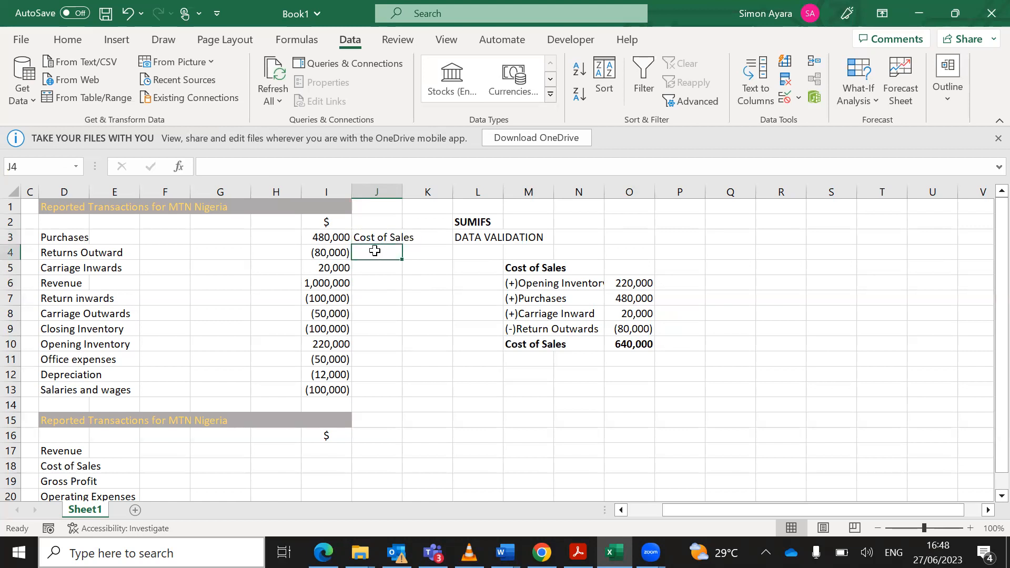
Copy the Cost of Sales classification in J3, with its validation list, down to J4:J13 for the remaining transactions.
left_click(375, 238)
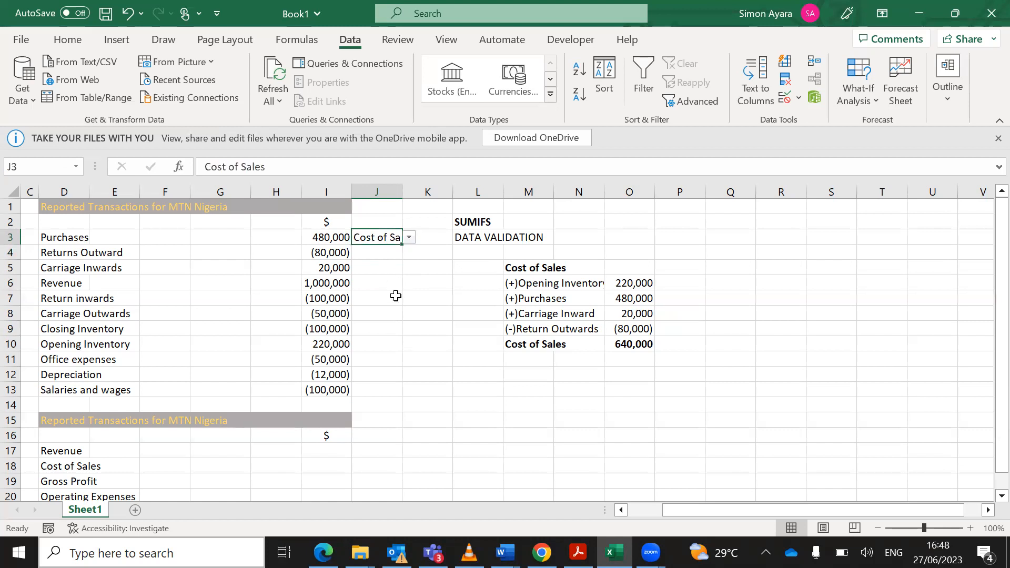
key("ctrl+c")
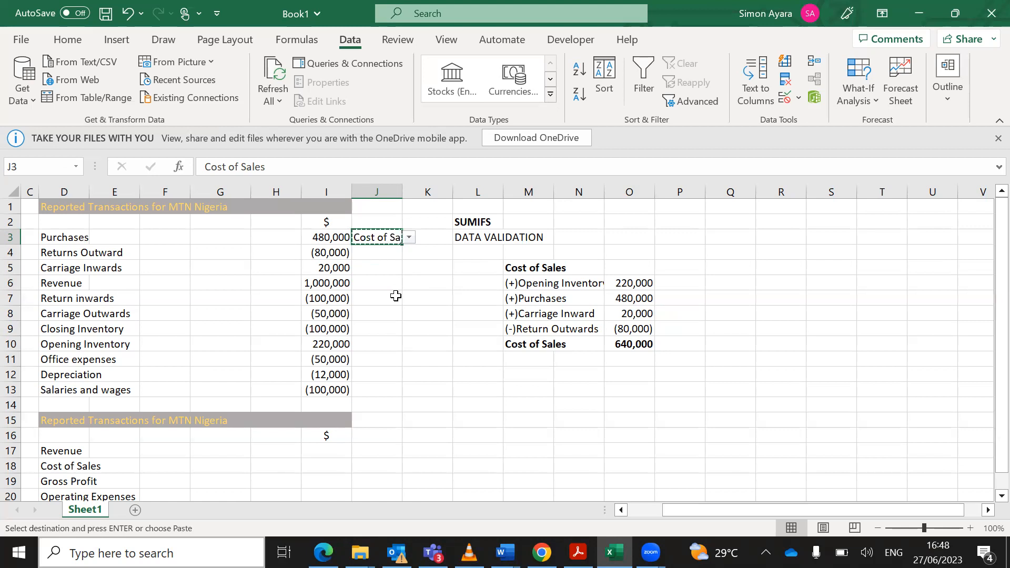
key("Down")
key("shift+Down")
key("shift+Down")
key("shift+Down")
key("shift+Down")
key("shift+Down")
key("shift+Down")
key("shift+Down")
key("shift+Down")
key("shift+Down")
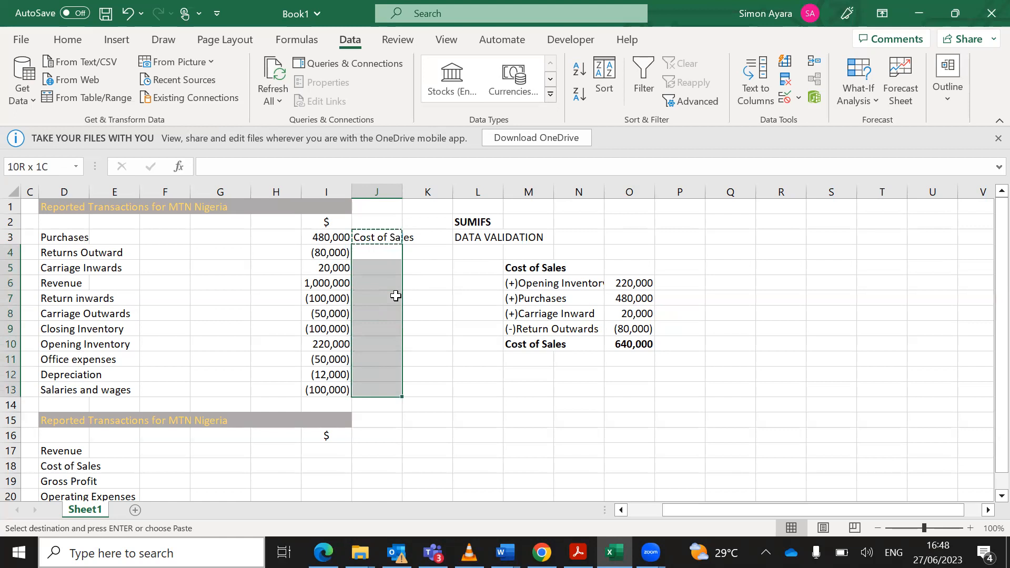
key("ctrl+v")
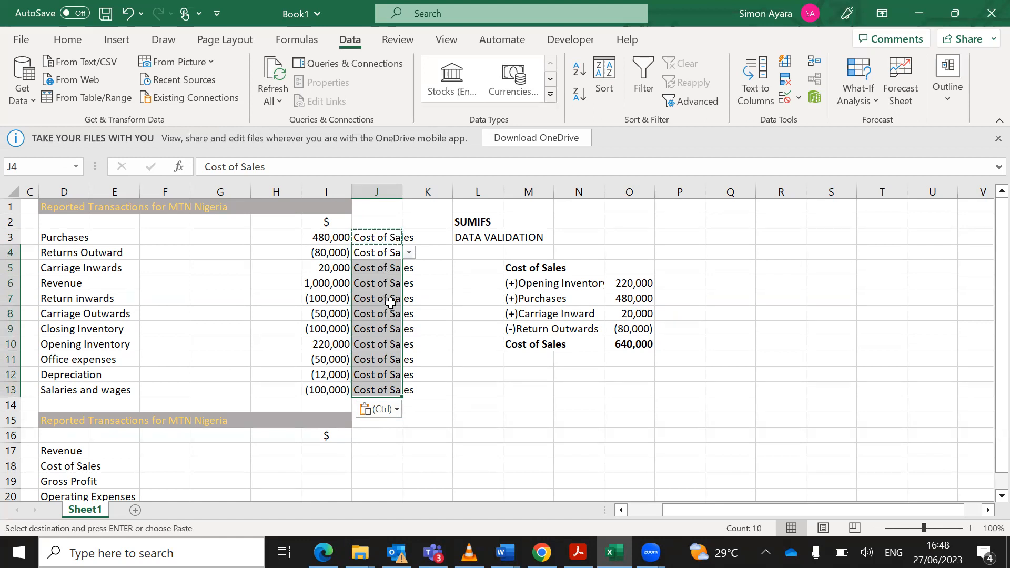
Classify Returns Outward in J4 and Carriage Inwards in J5 as Cost of Sales from their validation lists.
left_click(409, 253)
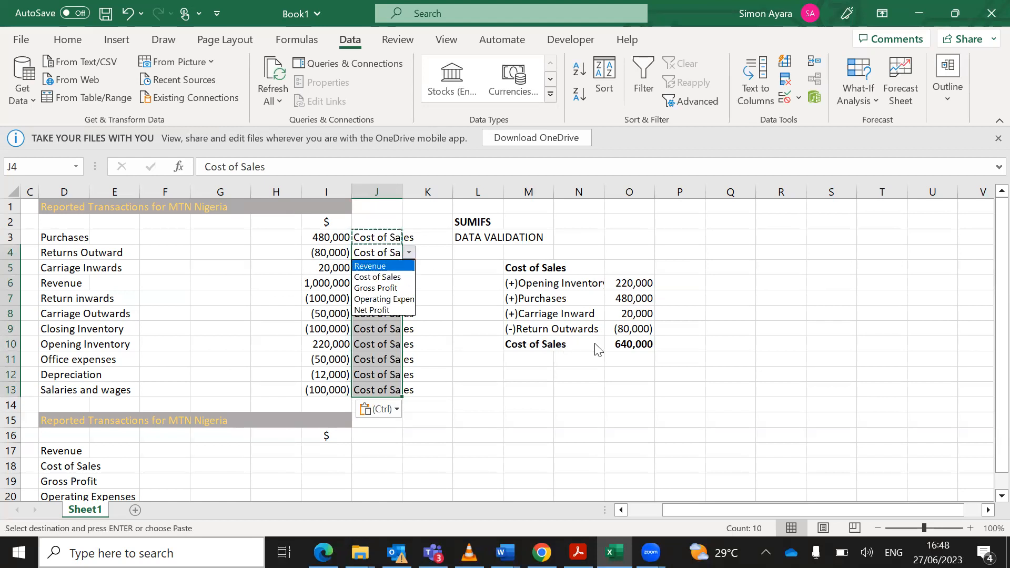
left_click(381, 275)
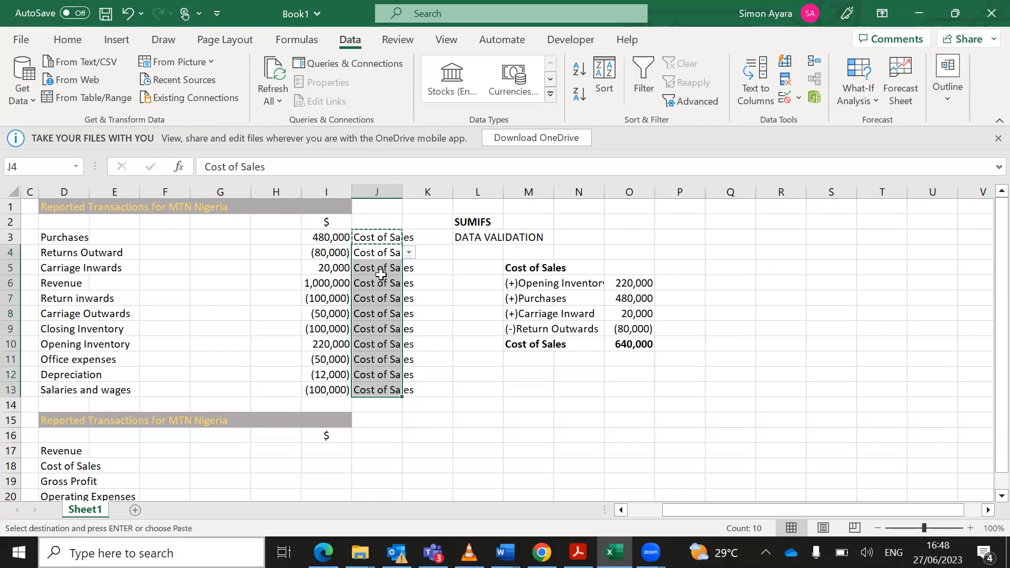
left_click(367, 268)
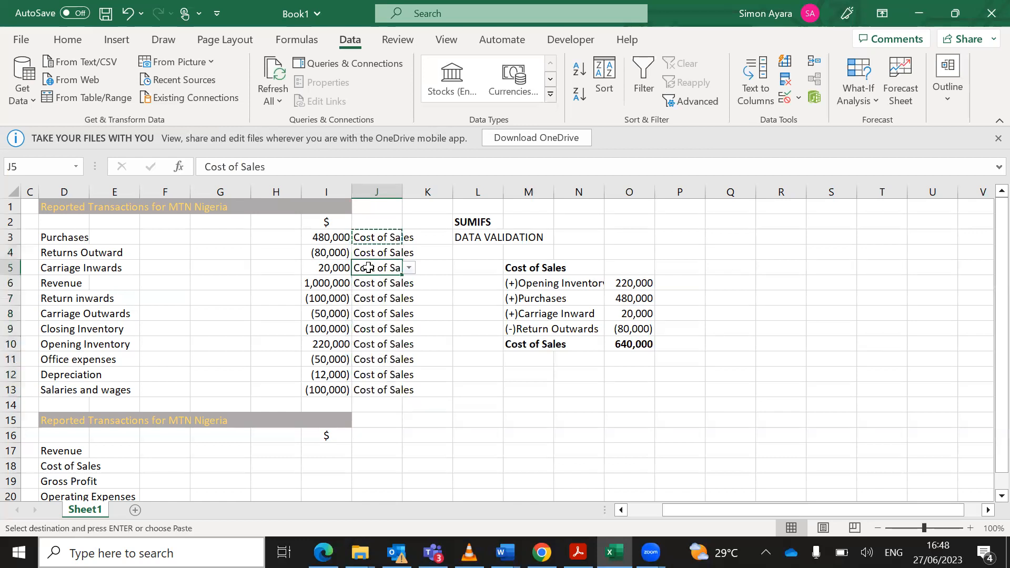
left_click(409, 269)
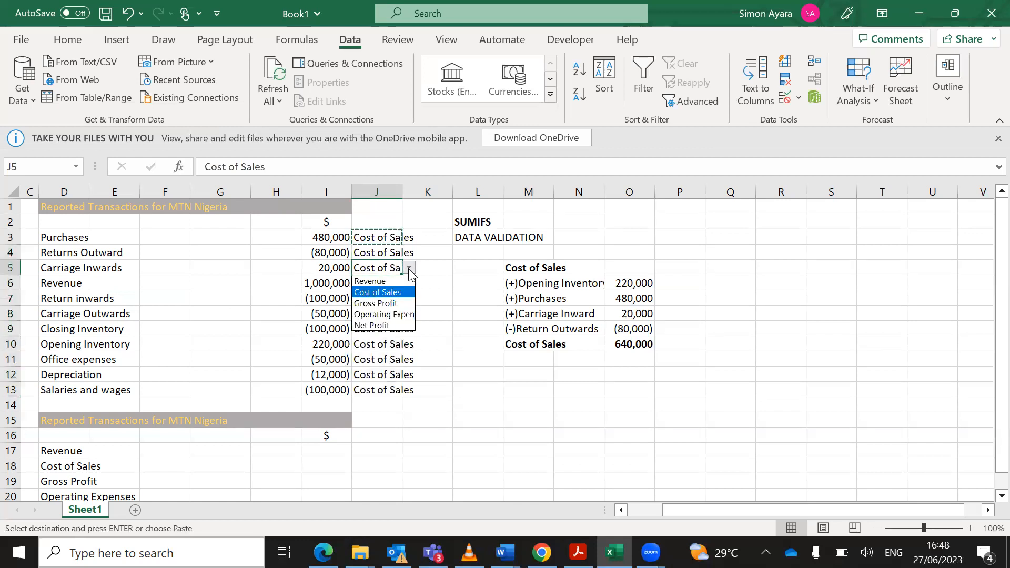
left_click(393, 292)
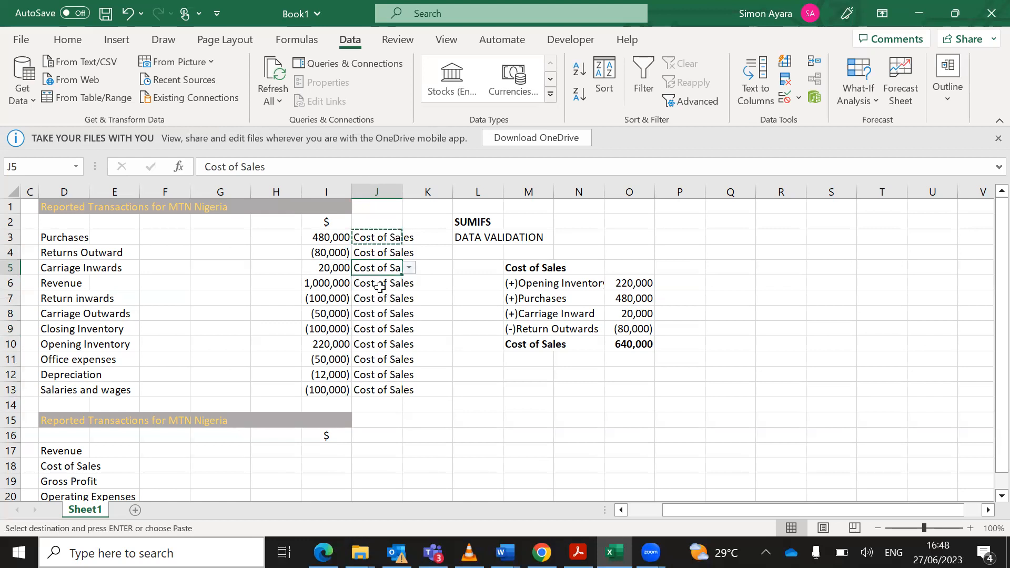
Classify the Revenue transaction in J6 and Return inwards in J7 as Revenue from their validation lists.
left_click(374, 283)
left_click(409, 283)
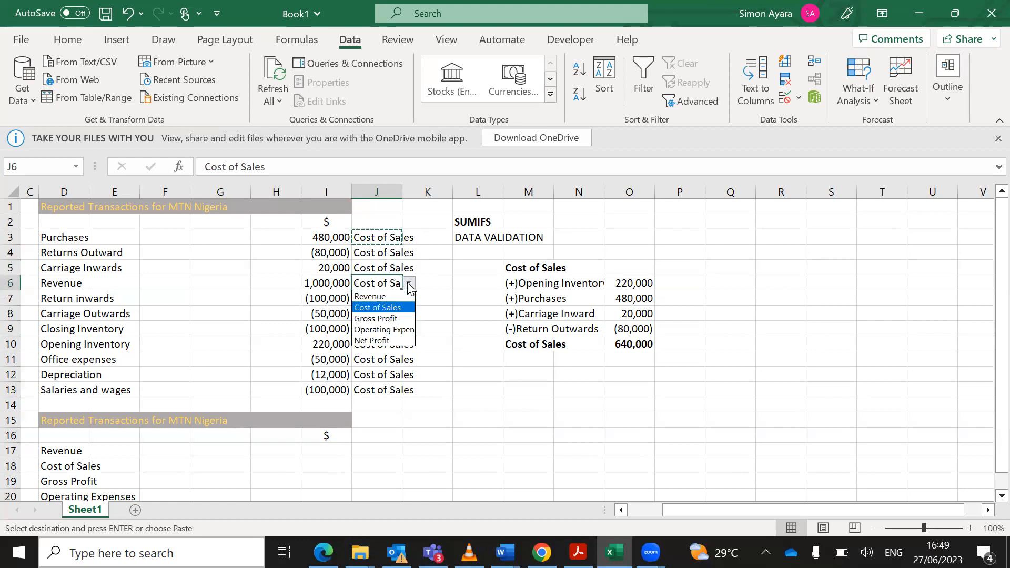
left_click(387, 297)
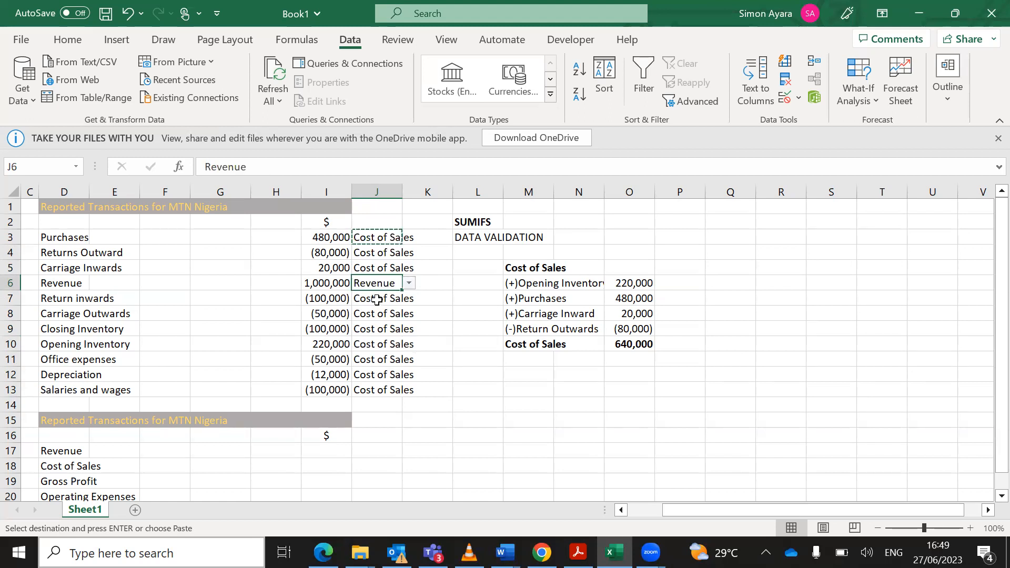
left_click(377, 300)
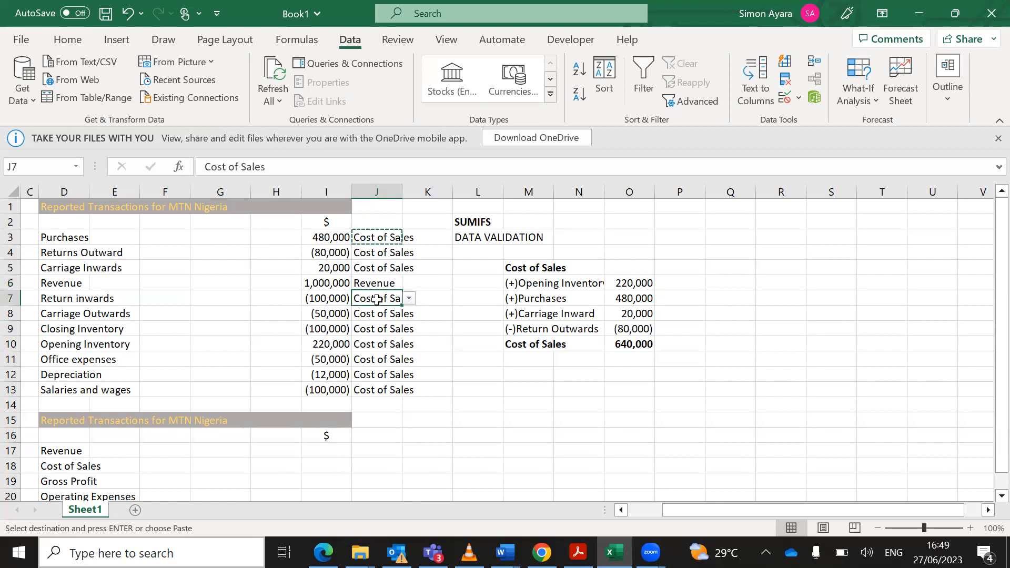
left_click(409, 299)
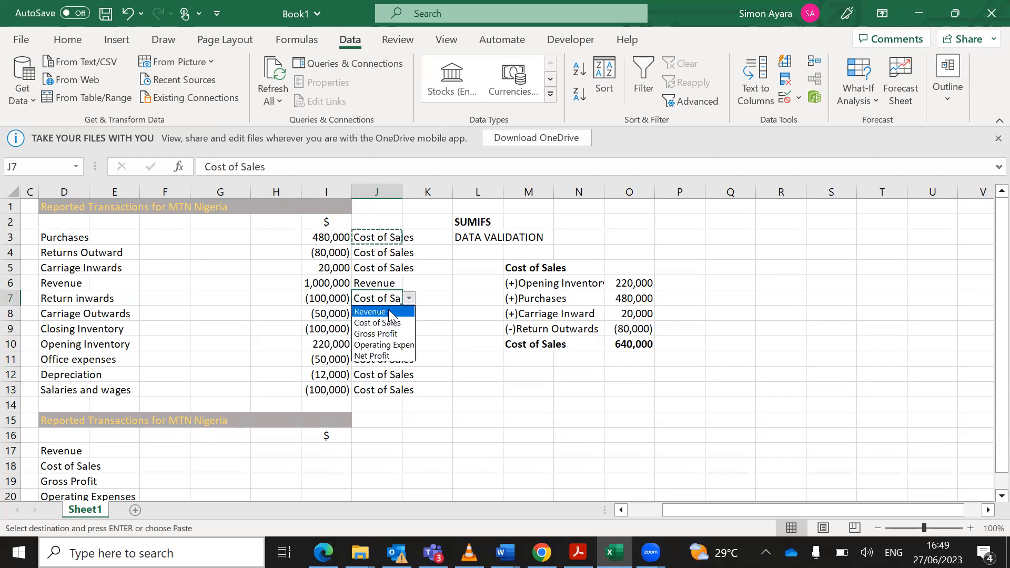
left_click(388, 309)
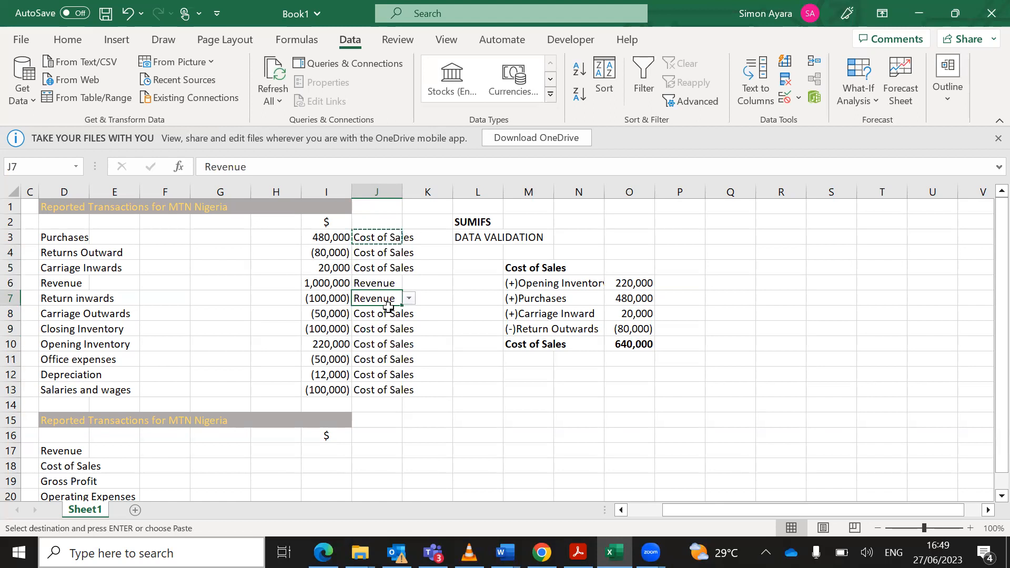
Classify Carriage Outwards in J8 as Operating Expenses and Closing Inventory in J9 as Cost of Sales.
left_click(370, 318)
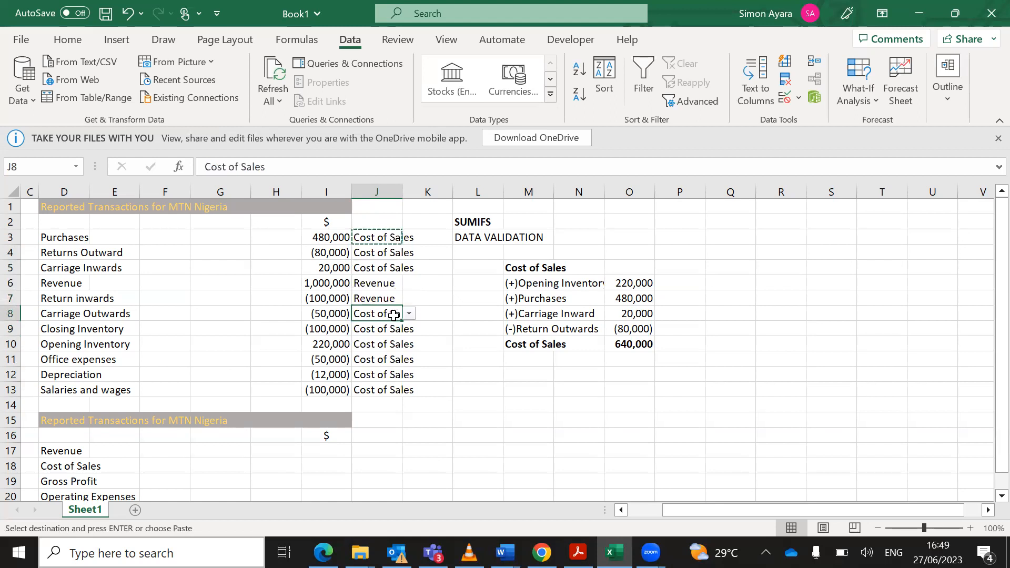
left_click(409, 315)
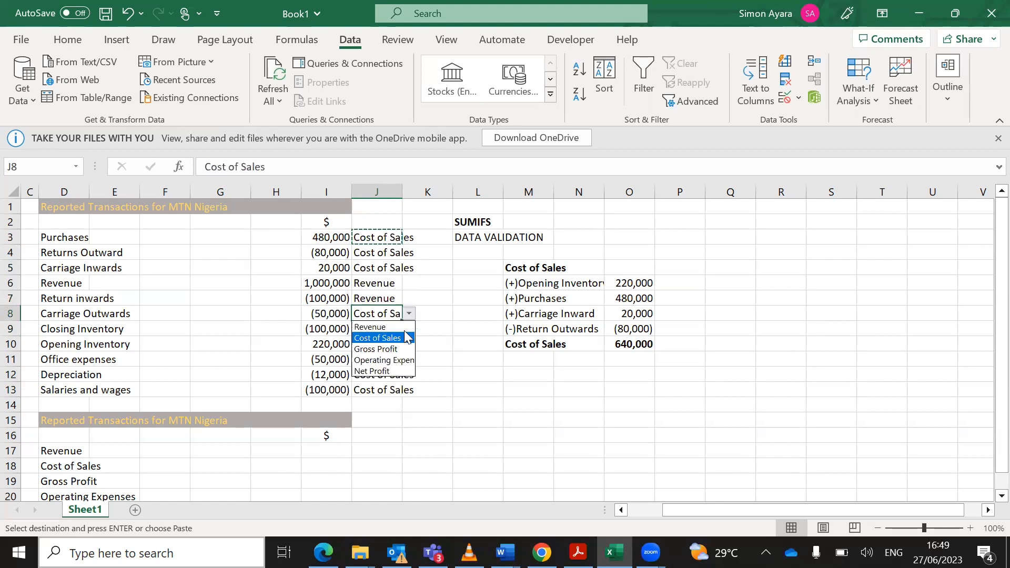
left_click(398, 362)
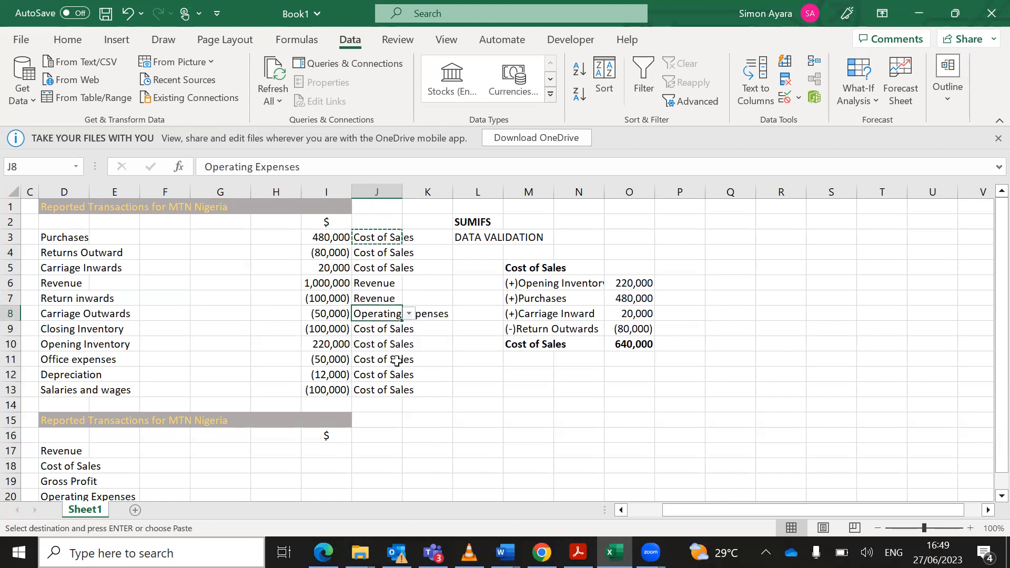
left_click(367, 330)
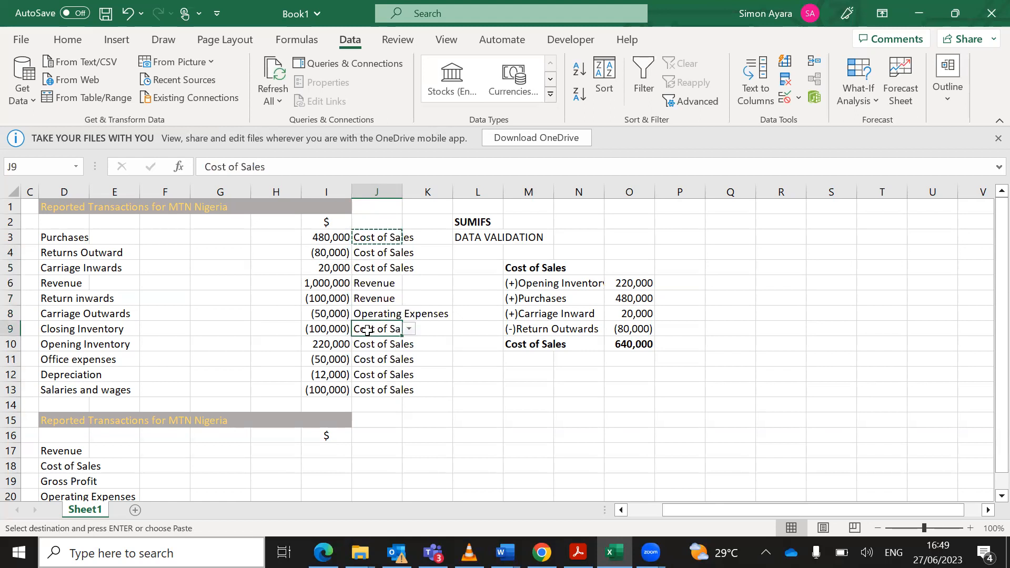
left_click(409, 330)
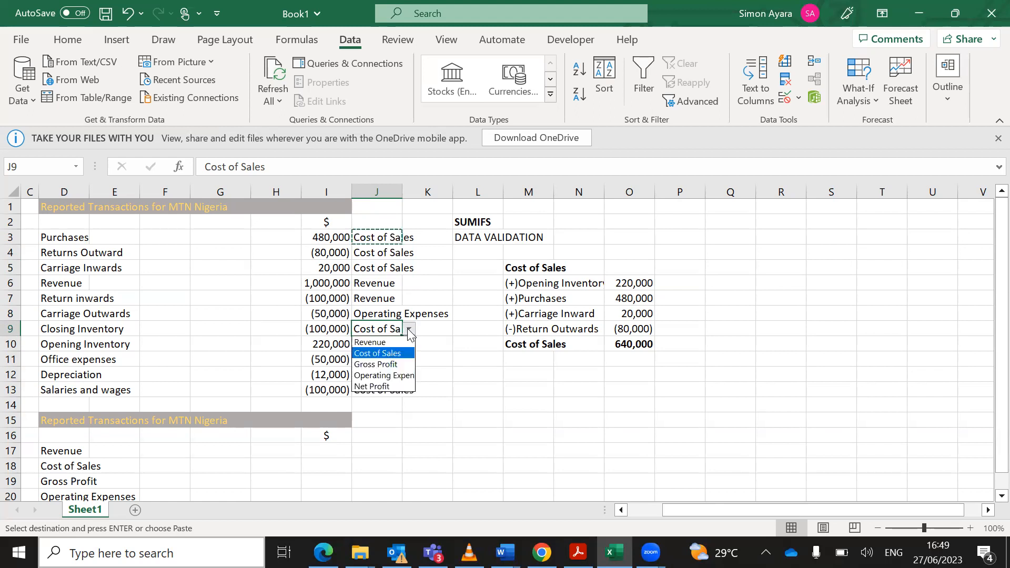
left_click(389, 355)
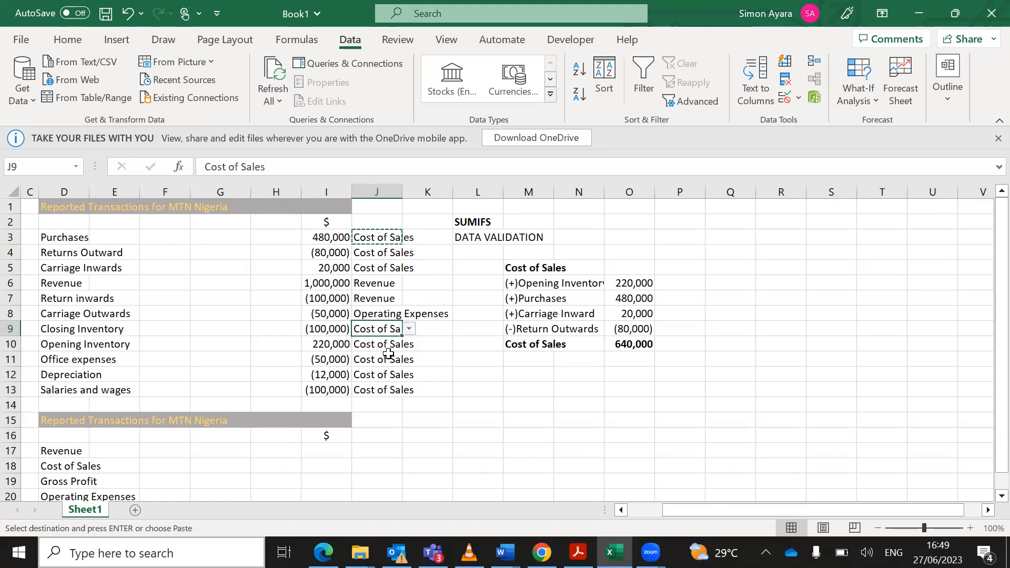
Move the Cost of Sales total row from M10:O10 down one row to M11:O11.
left_click(524, 345)
key("shift+Right")
key("shift+Right")
key("shift+Right")
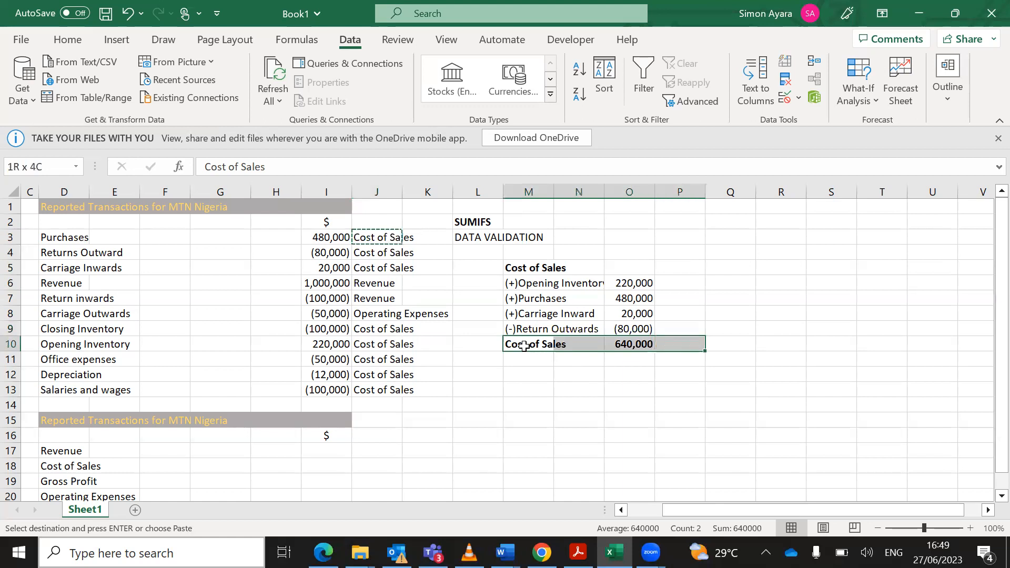
key("shift+Left")
key("ctrl+c")
left_click(519, 356)
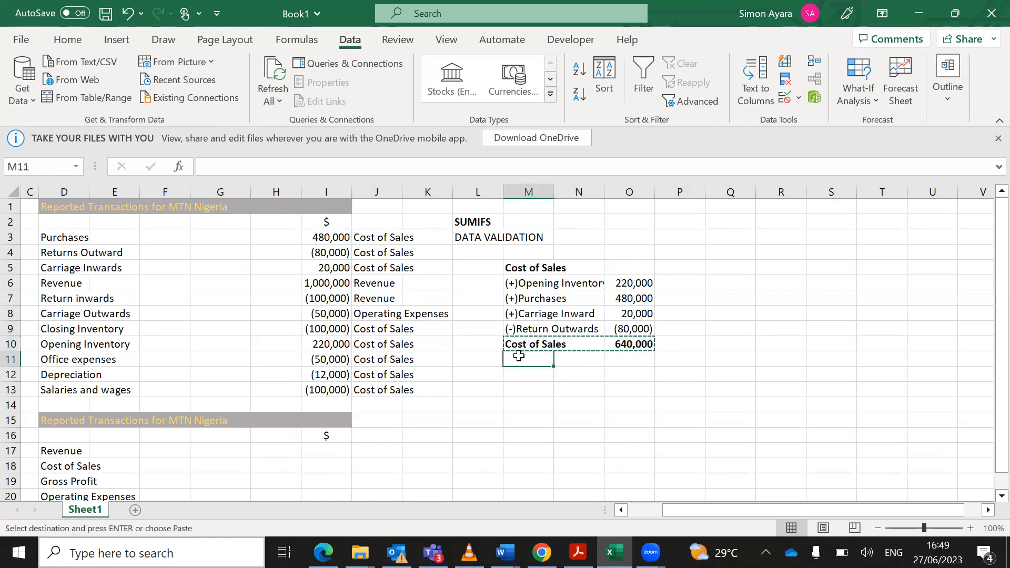
key("ctrl+v")
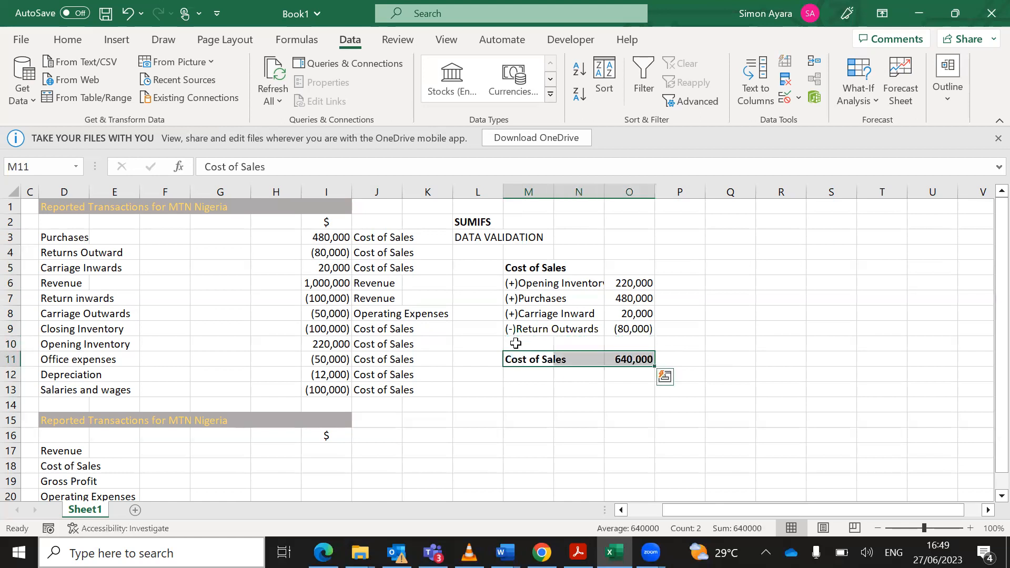
Enter the label (-)Closing Inventory in M10, in the empty row above the Cost of Sales total.
double_click(516, 342)
type("(")
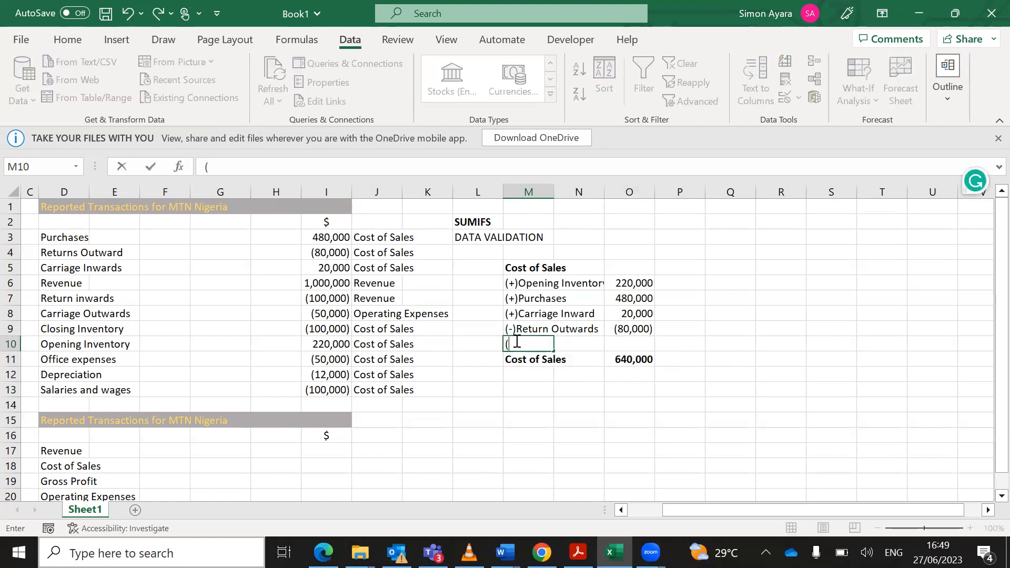
type("-)Closing")
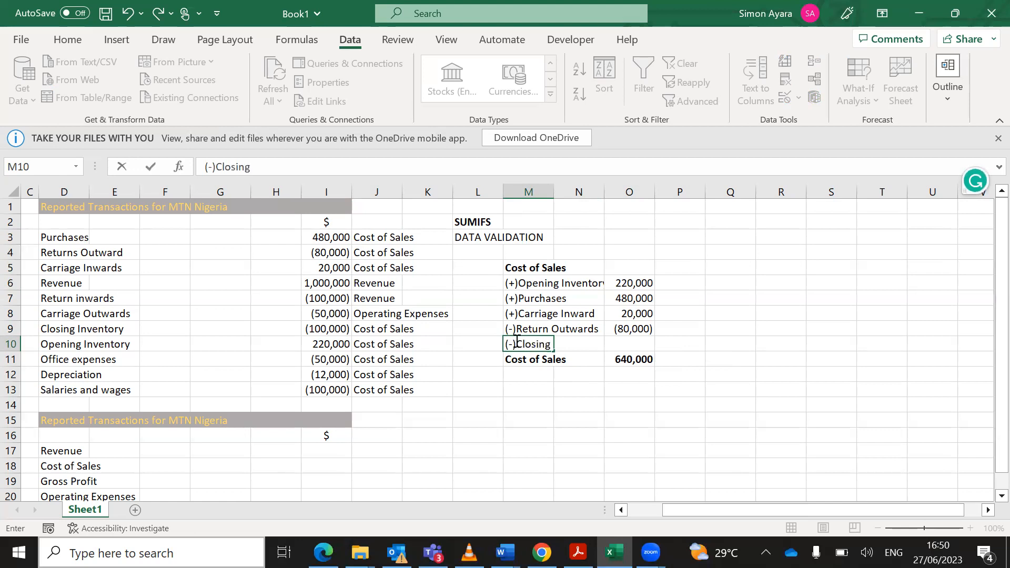
type("Inventory")
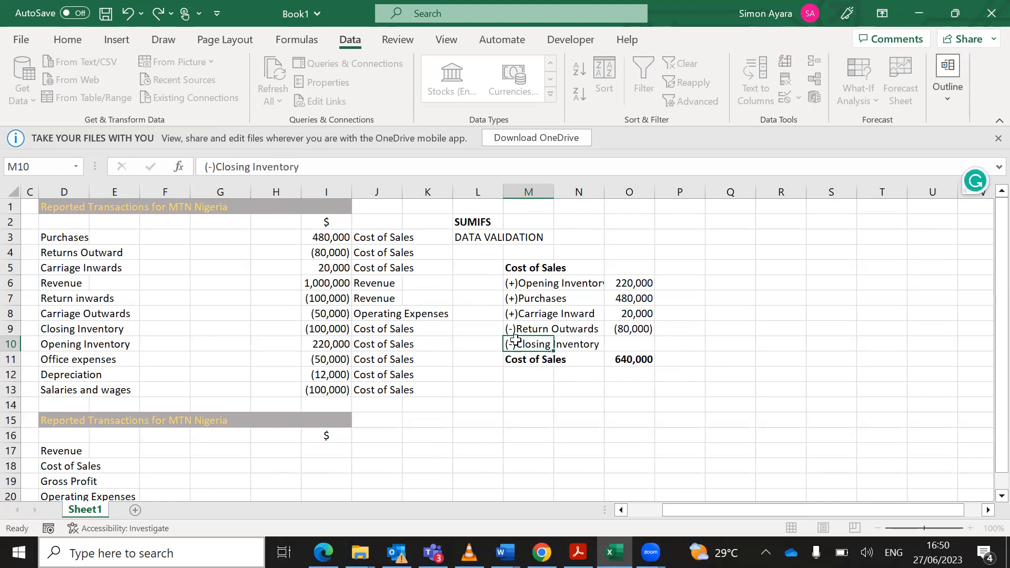
Link O10 to the reported closing inventory with =I9 and update the Cost of Sales total in O11 to =SUM(O6:O10).
key("Tab")
key("Tab")
type("=")
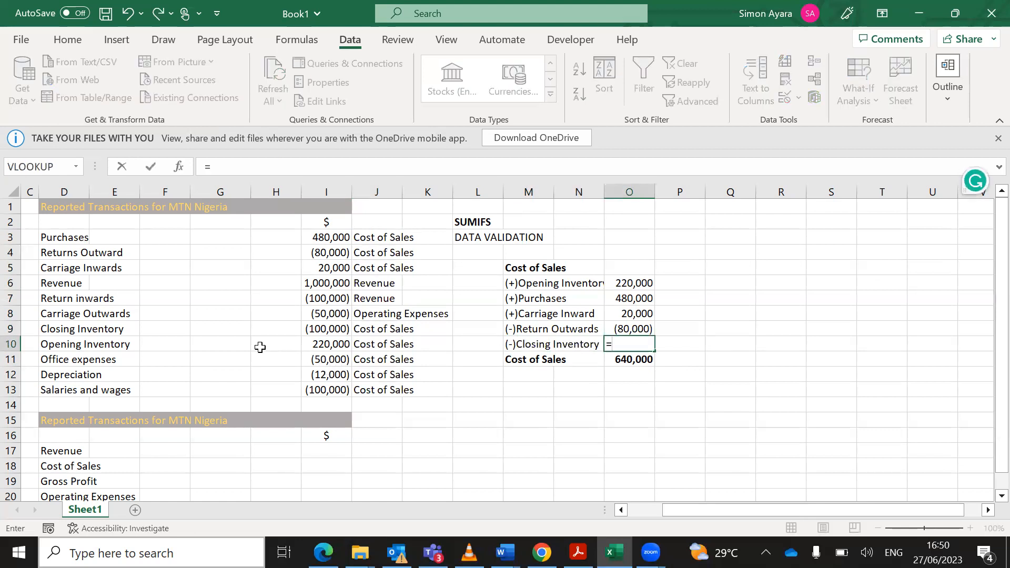
left_click(322, 329)
key("Return")
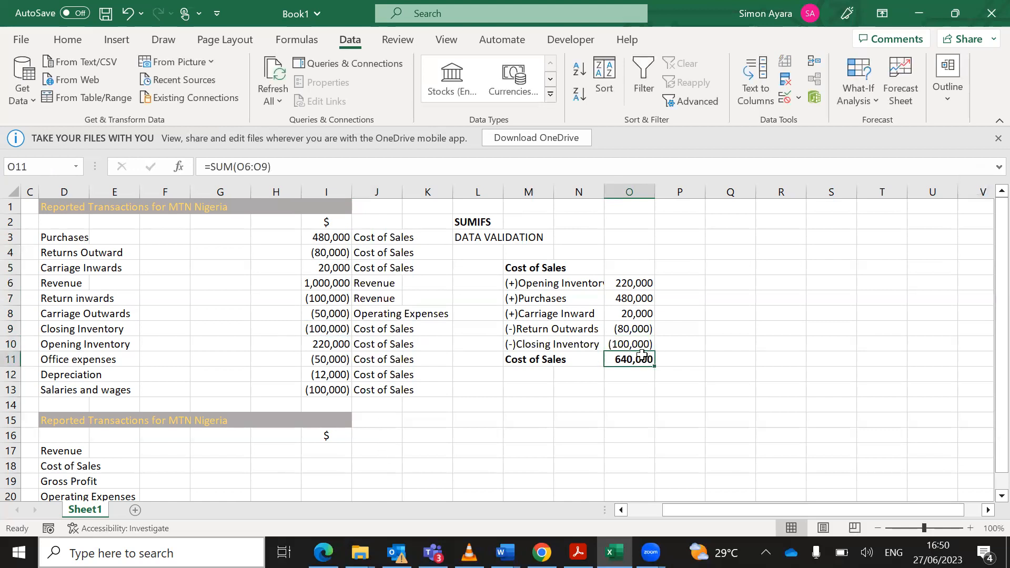
key("alt+equal")
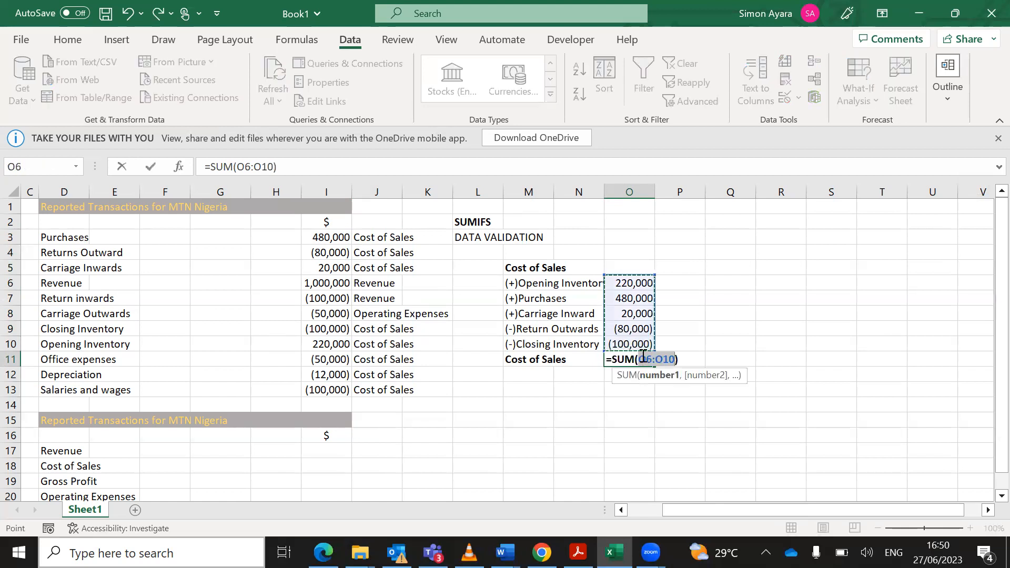
key("Return")
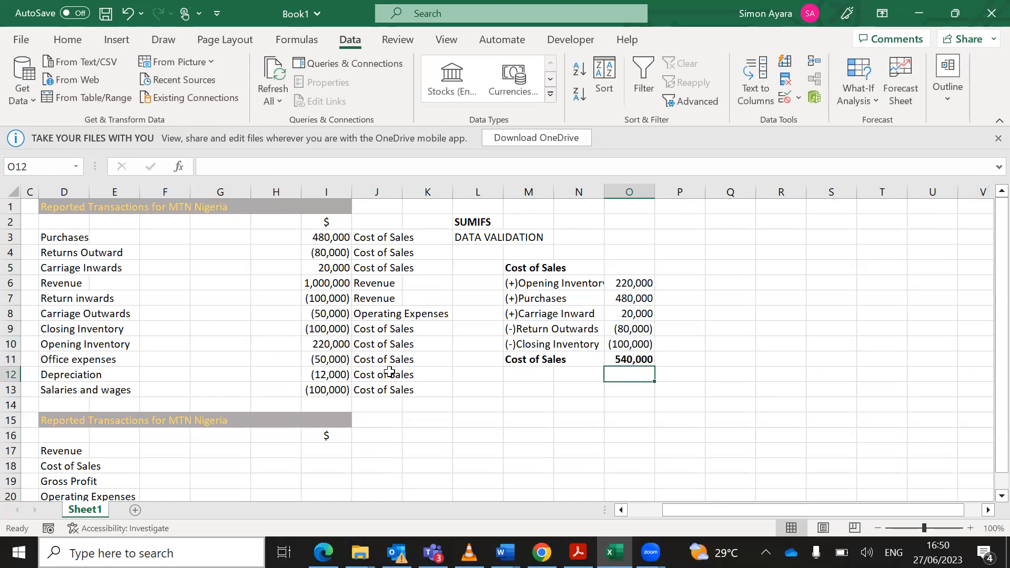
Classify the Office expenses transaction in J11 as Operating Expenses from the cell's validation list.
left_click(363, 331)
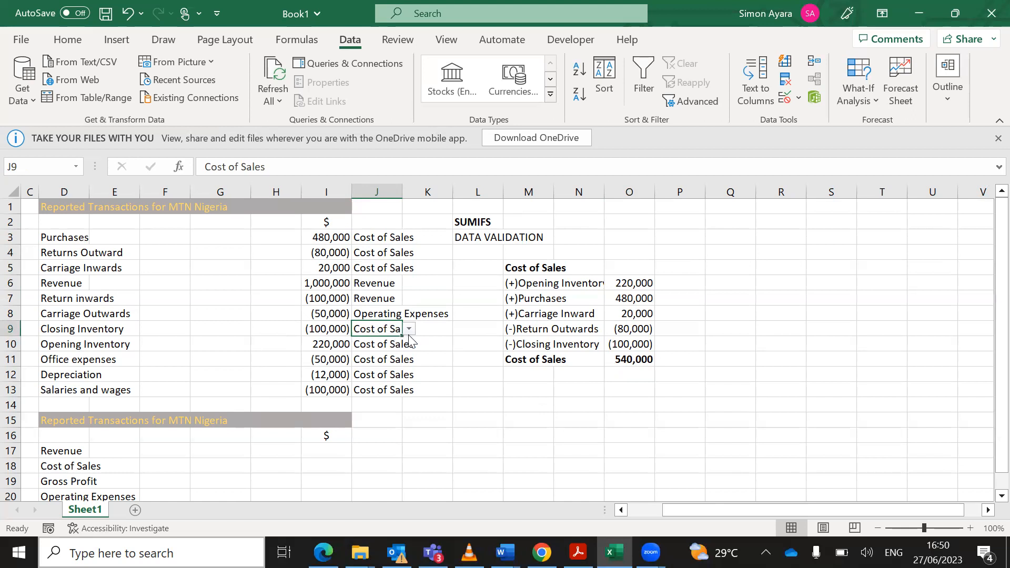
left_click(370, 346)
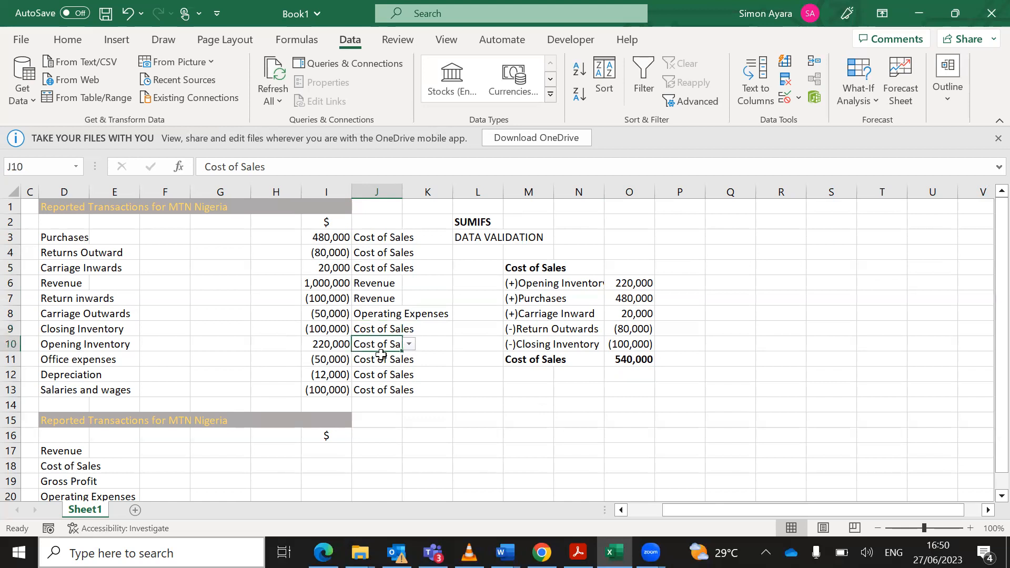
left_click(363, 361)
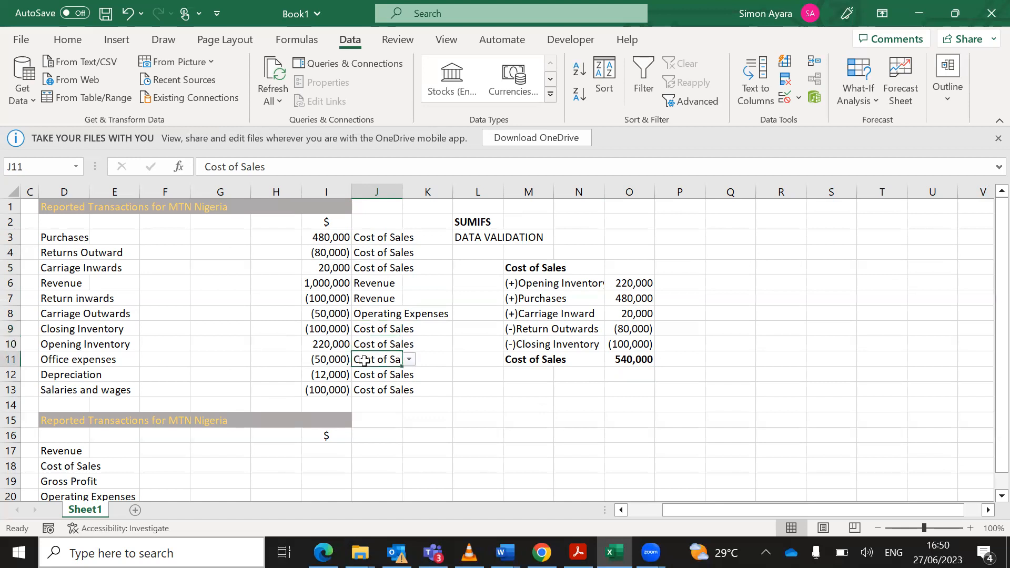
left_click(409, 359)
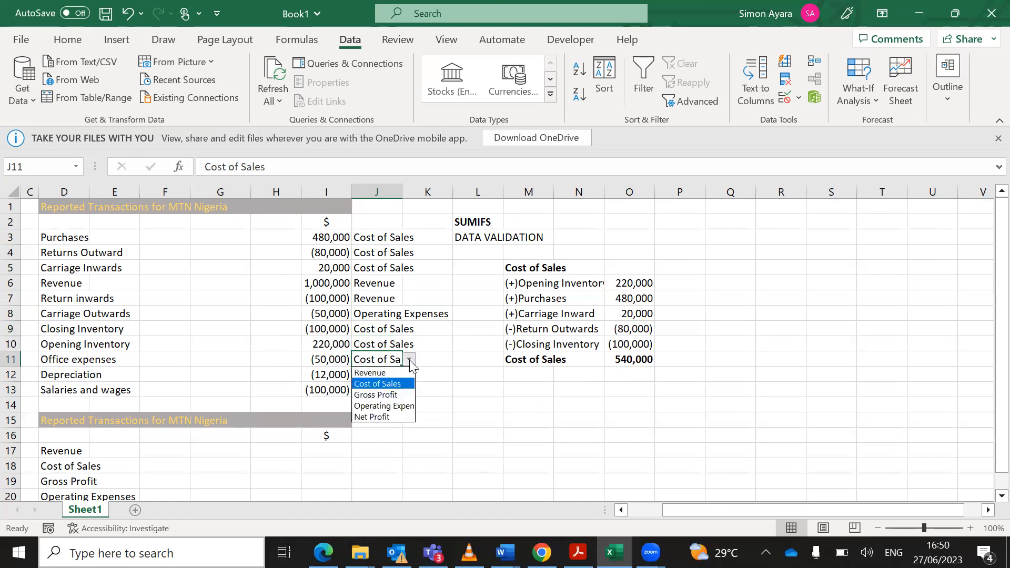
left_click(390, 406)
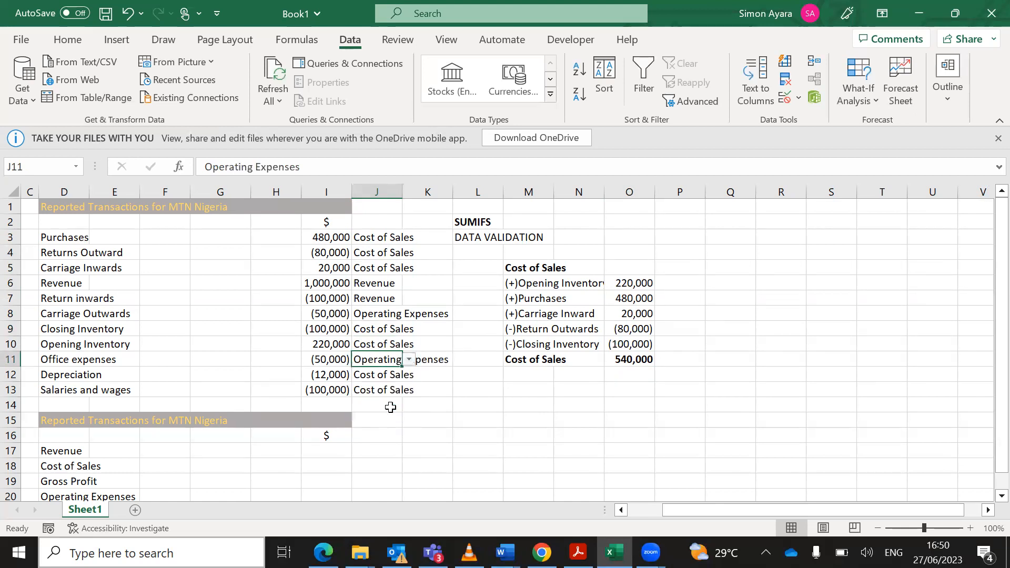
Classify the Depreciation and Salaries and wages transactions in J12 and J13 as Operating Expenses from their validation lists.
left_click(375, 376)
left_click(409, 375)
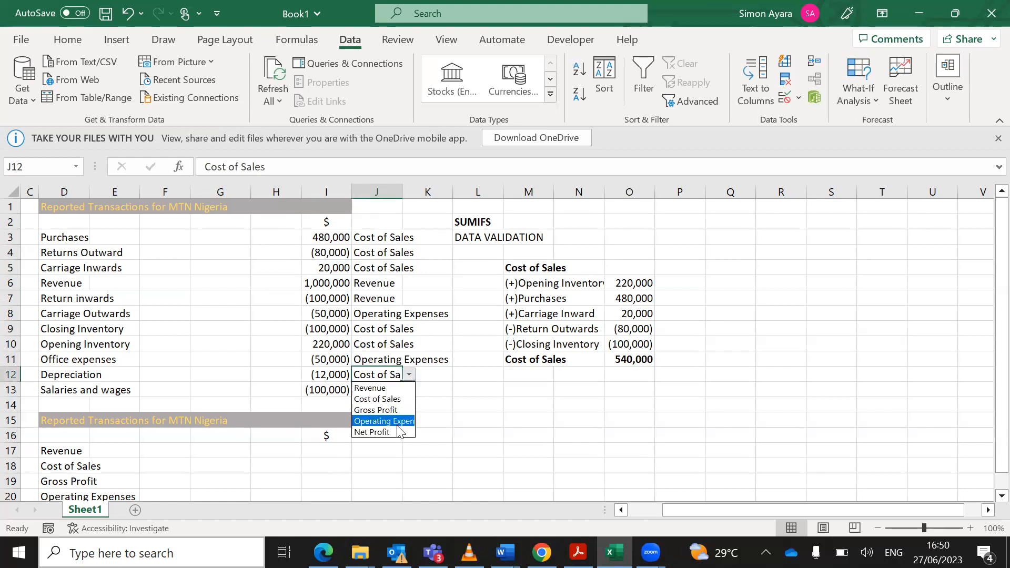
left_click(398, 424)
left_click(375, 391)
left_click(409, 390)
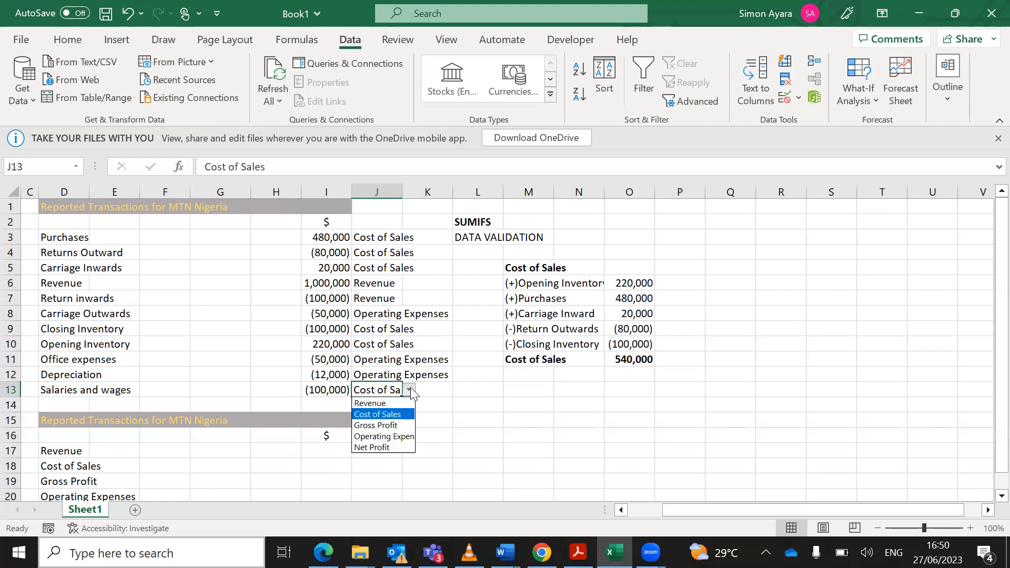
left_click(390, 437)
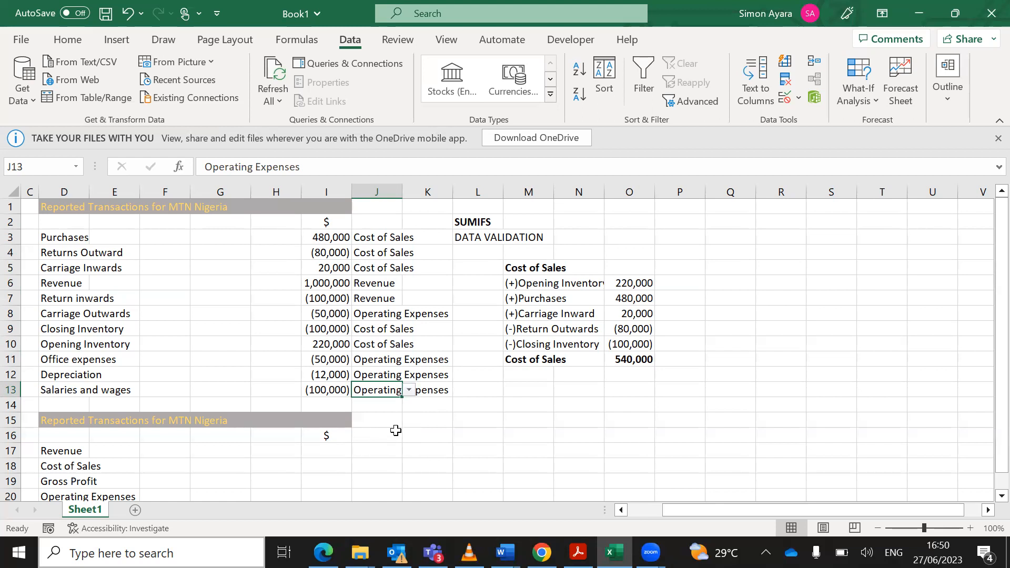
Total the transactions classified as Revenue in I17 with =SUMIF(J3:J13,D17,I3:I13).
left_click(476, 221)
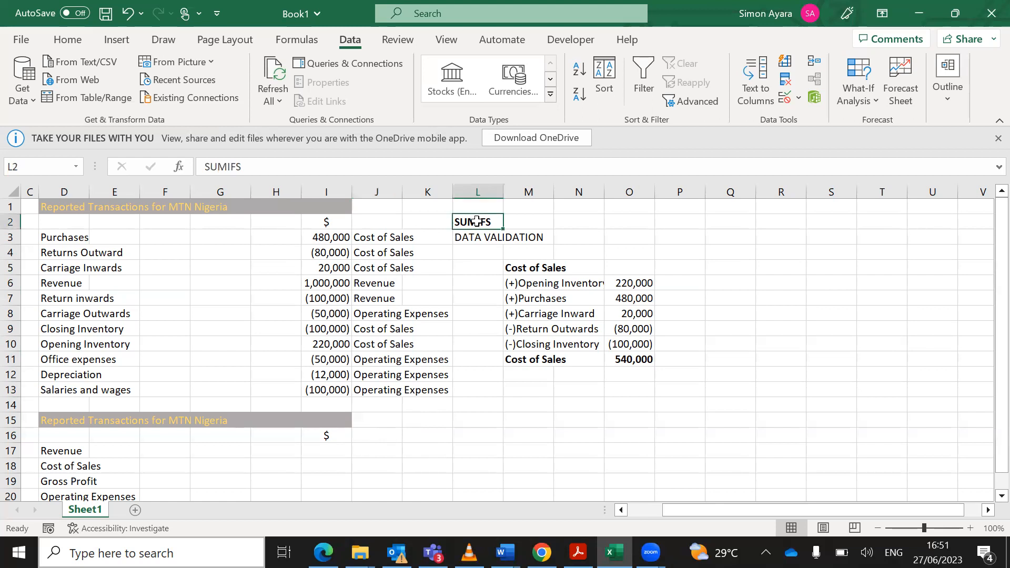
scroll(355, 361, "down", 2)
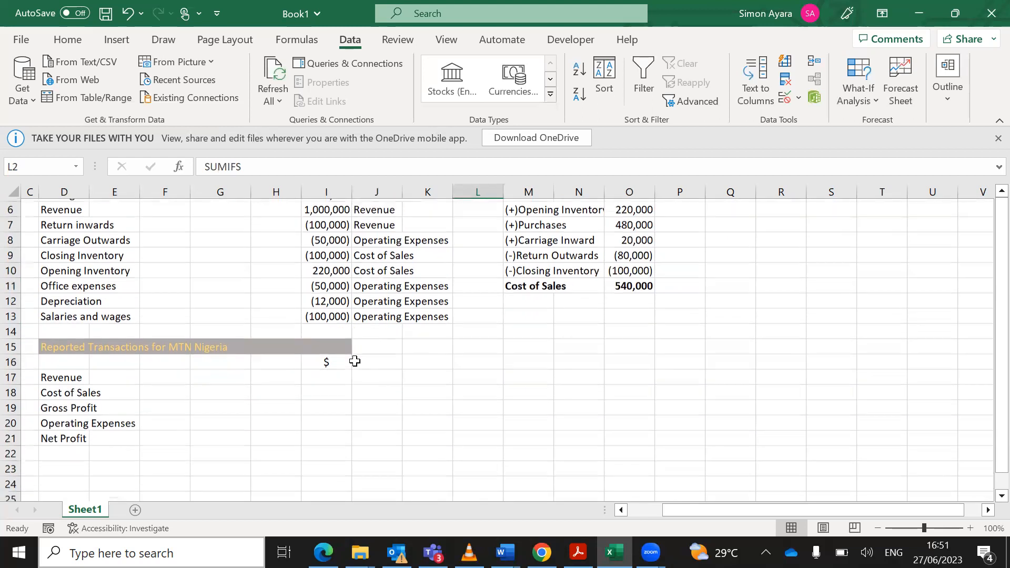
left_click(320, 375)
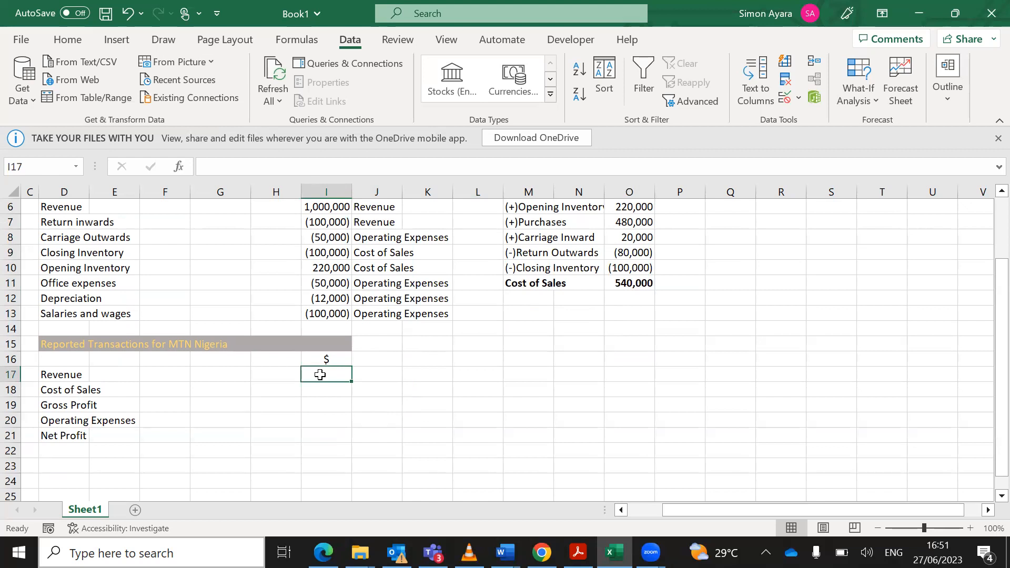
scroll(311, 283, "up", 2)
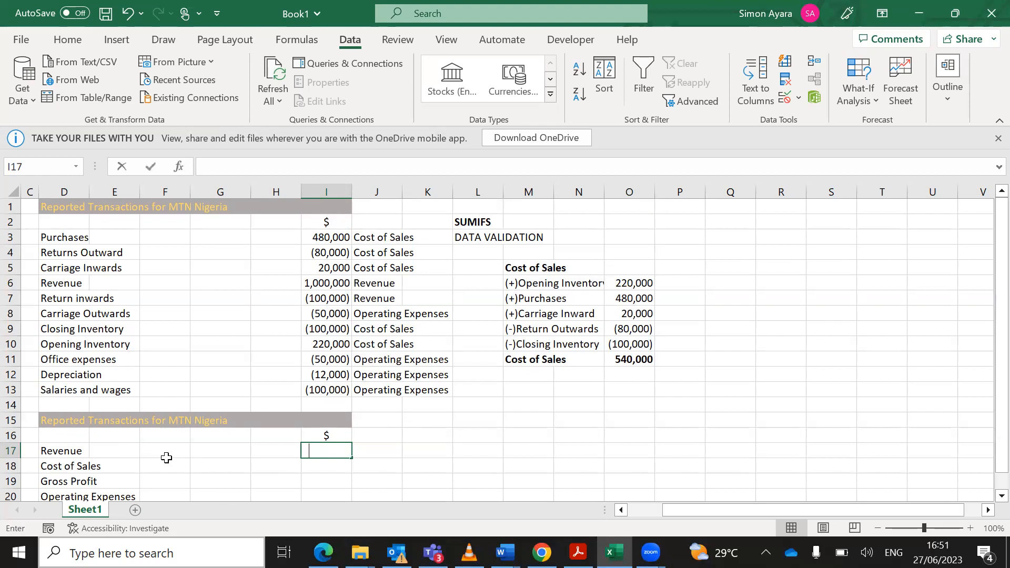
type("=su")
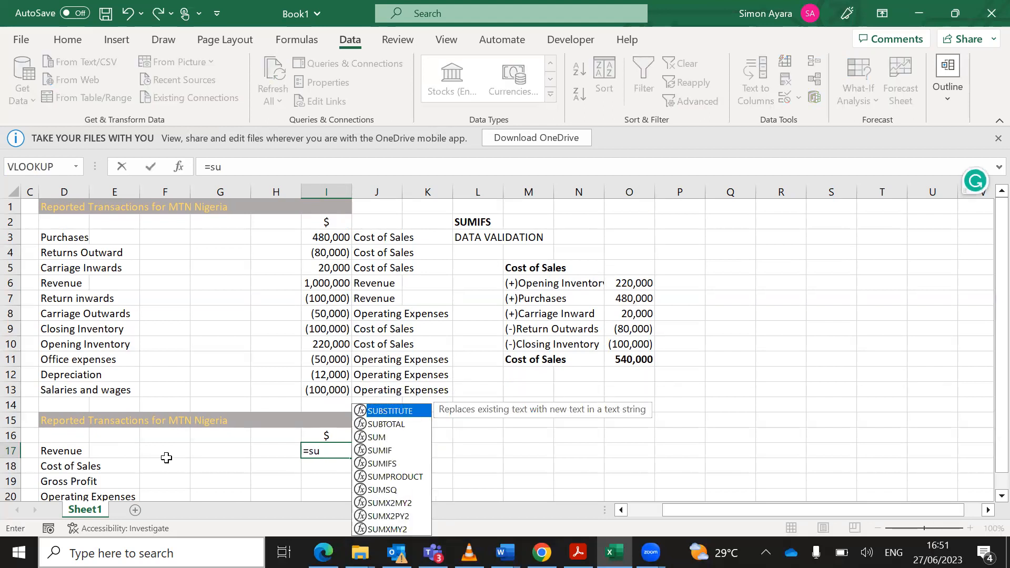
type("mif")
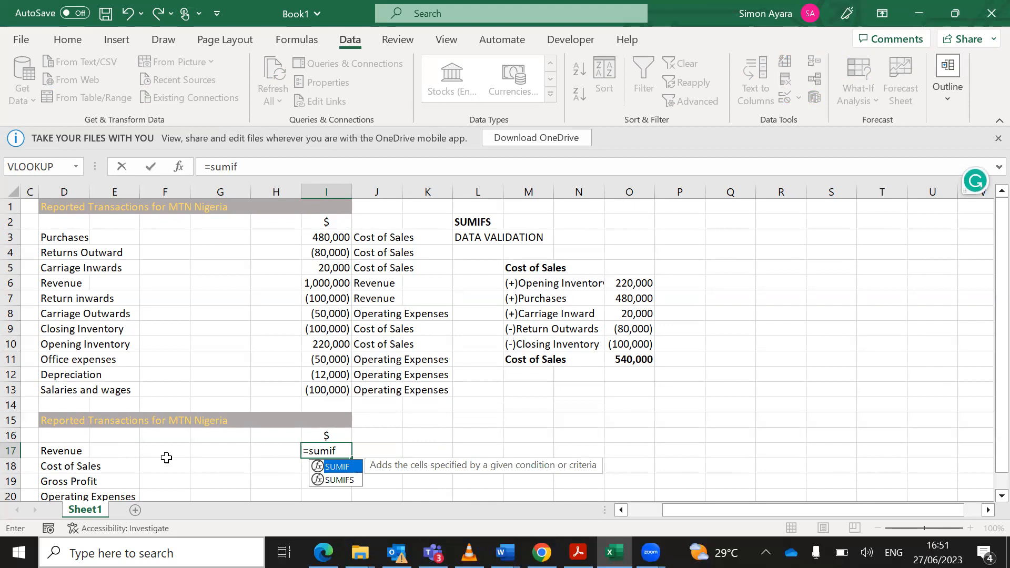
type("(")
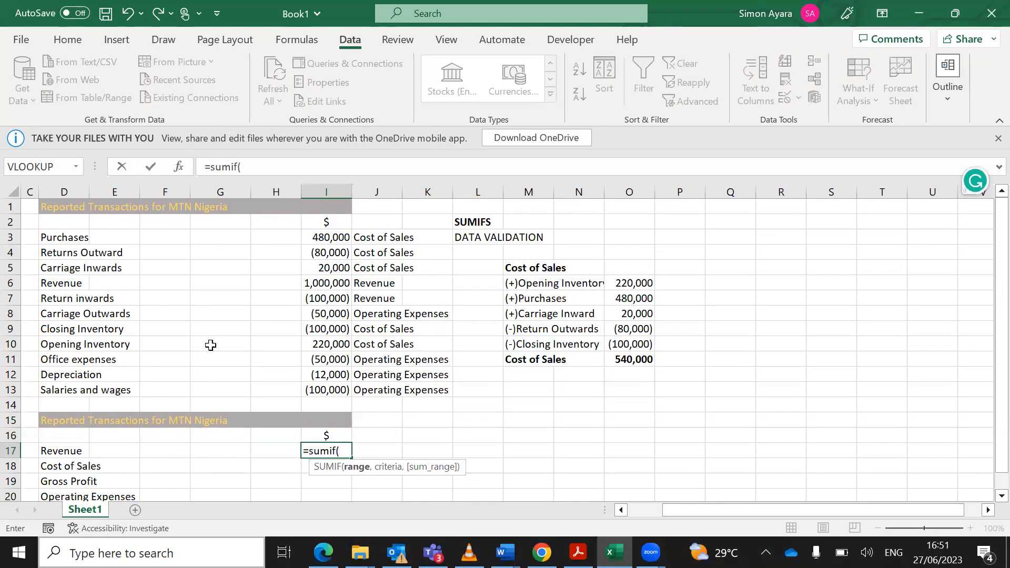
left_click_drag(367, 238, 363, 387)
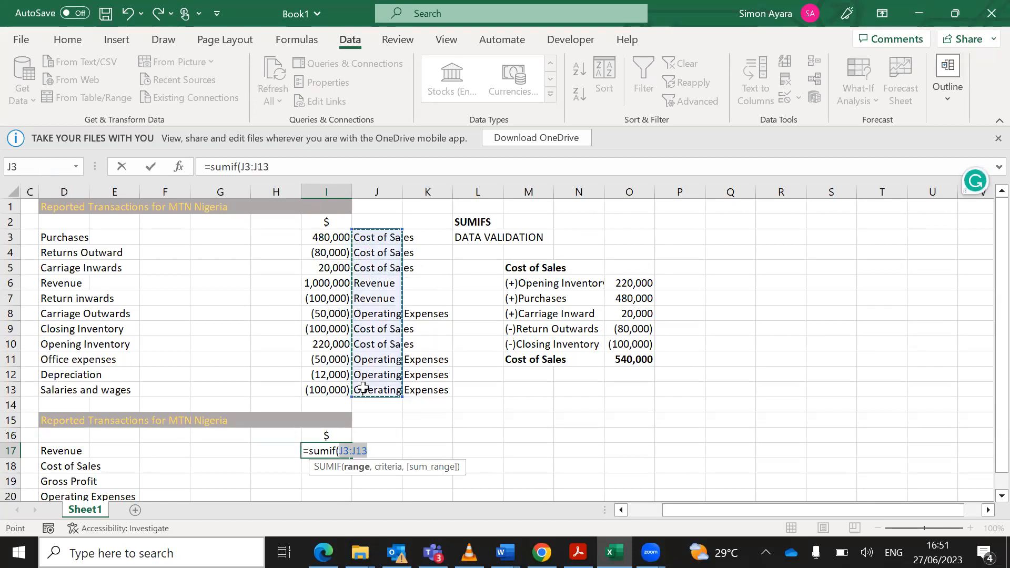
type(",")
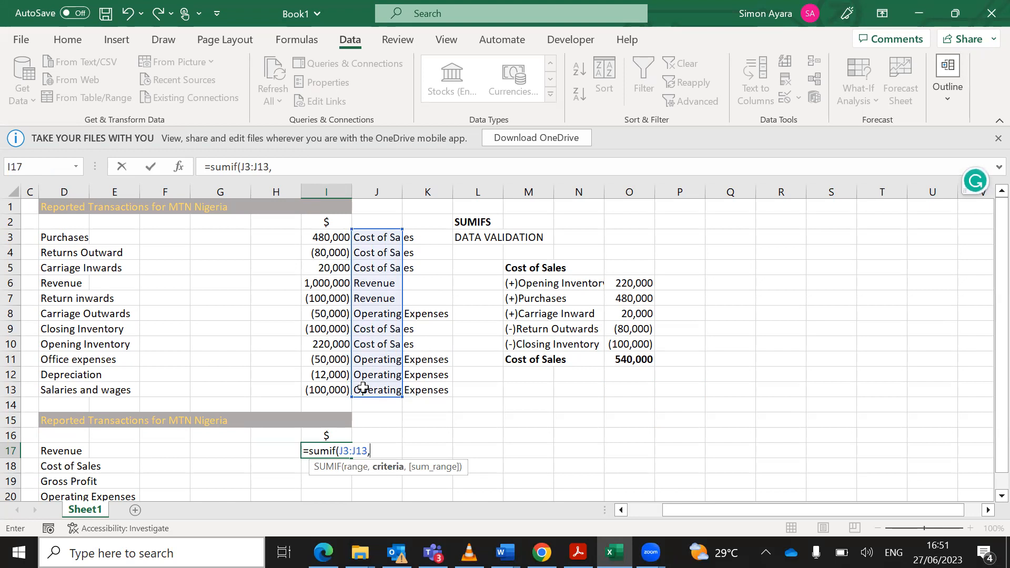
left_click(57, 447)
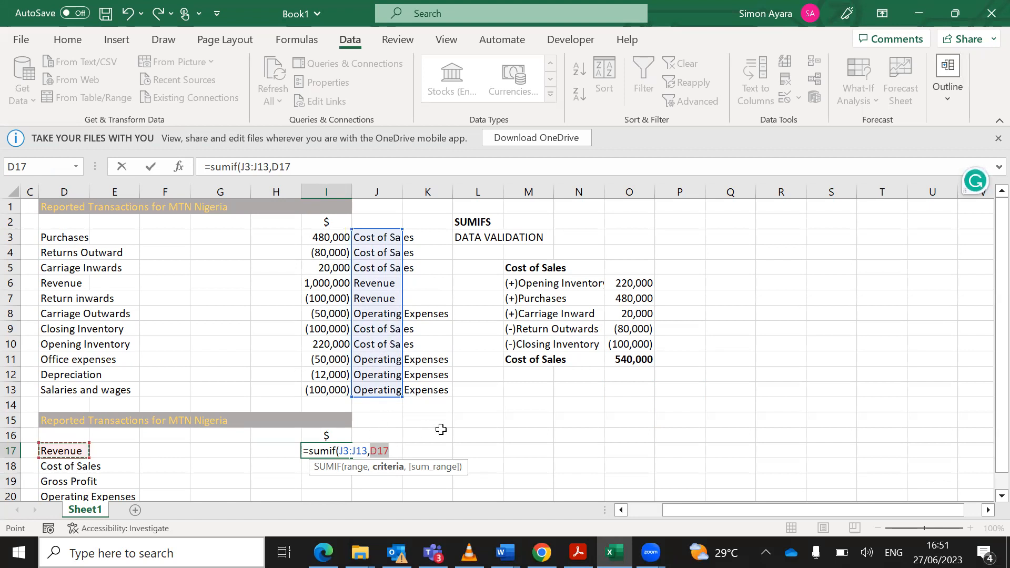
type(",")
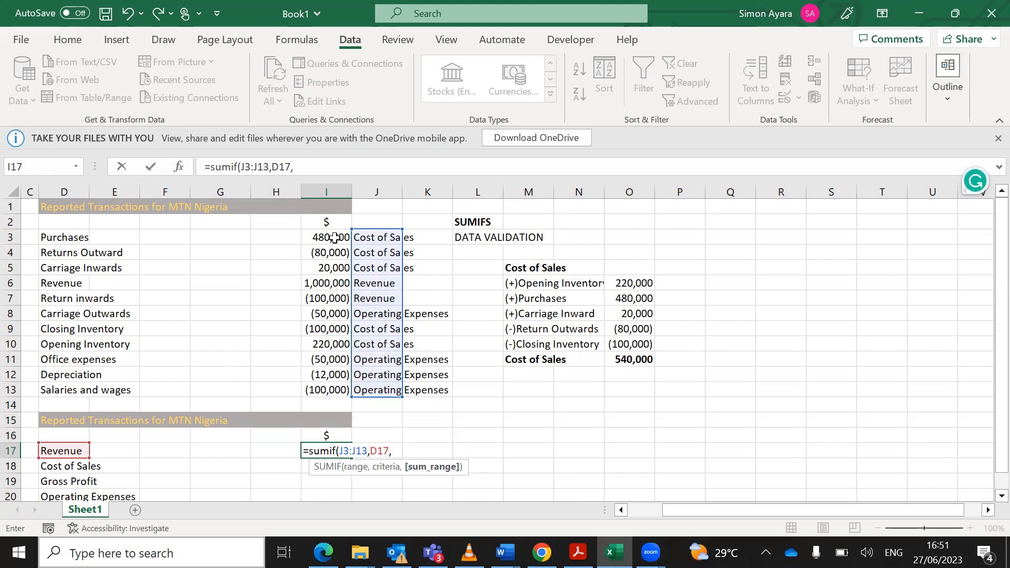
left_click_drag(331, 237, 323, 390)
type(")")
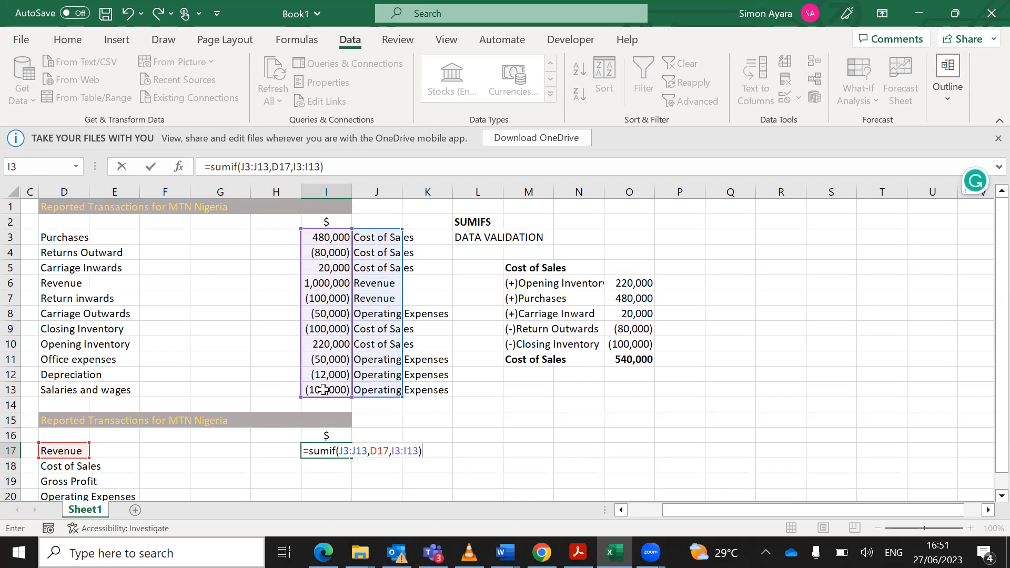
key("Return")
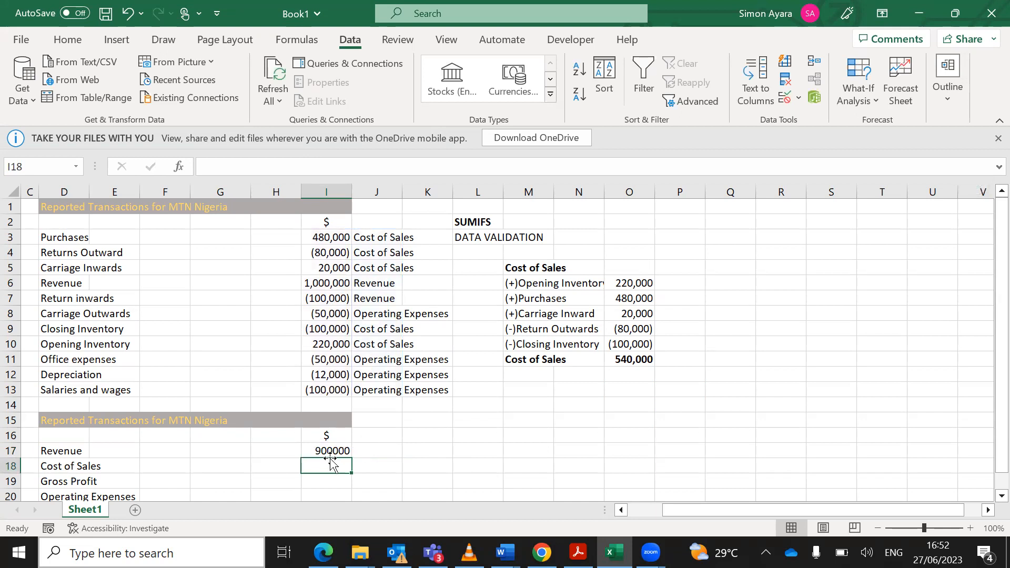
Apply the number format of the reported revenue in I6 to the Revenue total in I17, pasting formatting only.
left_click(316, 283)
key("ctrl+c")
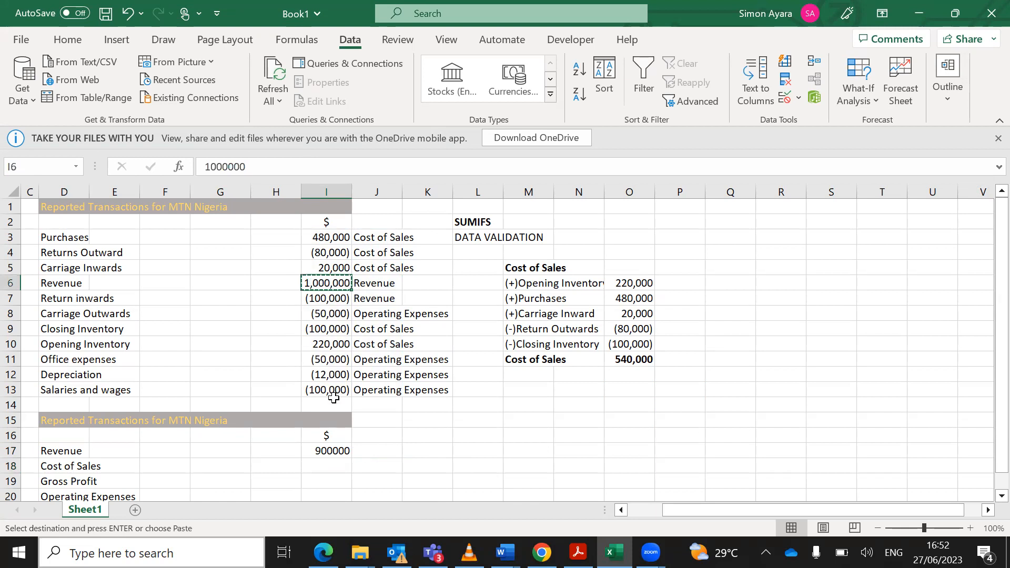
left_click(329, 447)
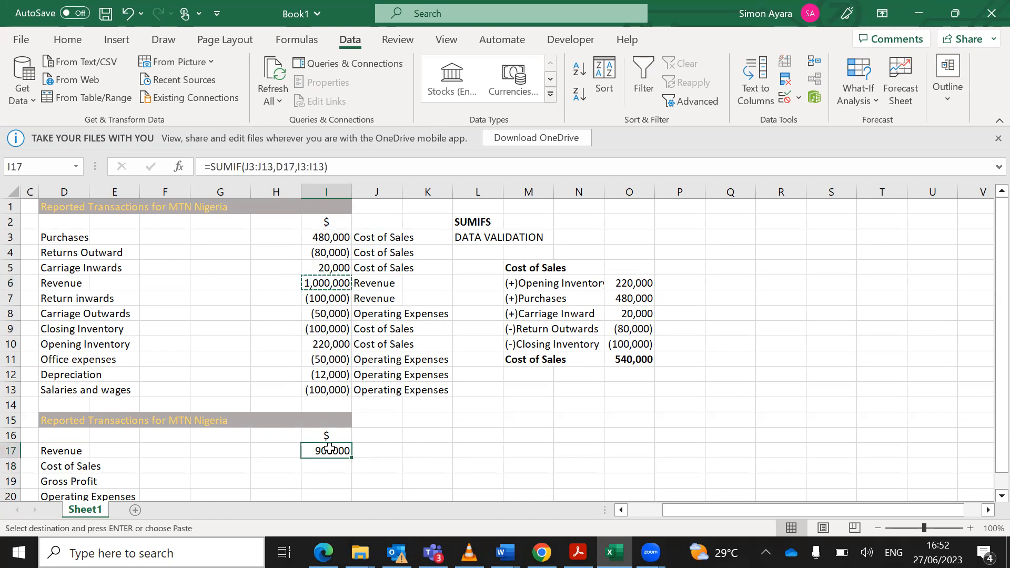
key("alt+h")
key("v")
key("r")
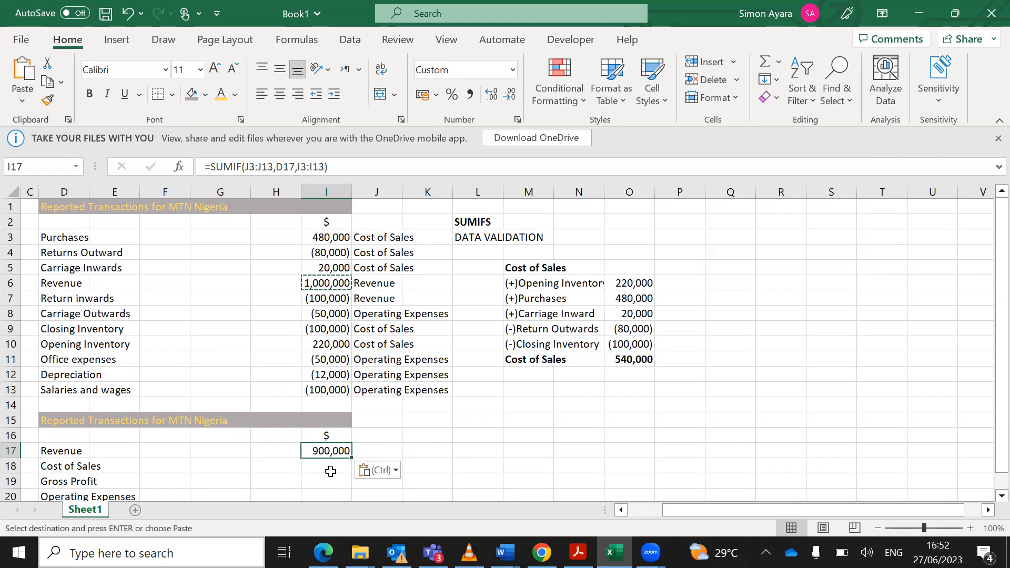
Fill the Revenue SUMIF formula from I17 down through the Net Profit row in I21.
left_click(331, 472)
left_click(327, 448)
double_click(323, 313)
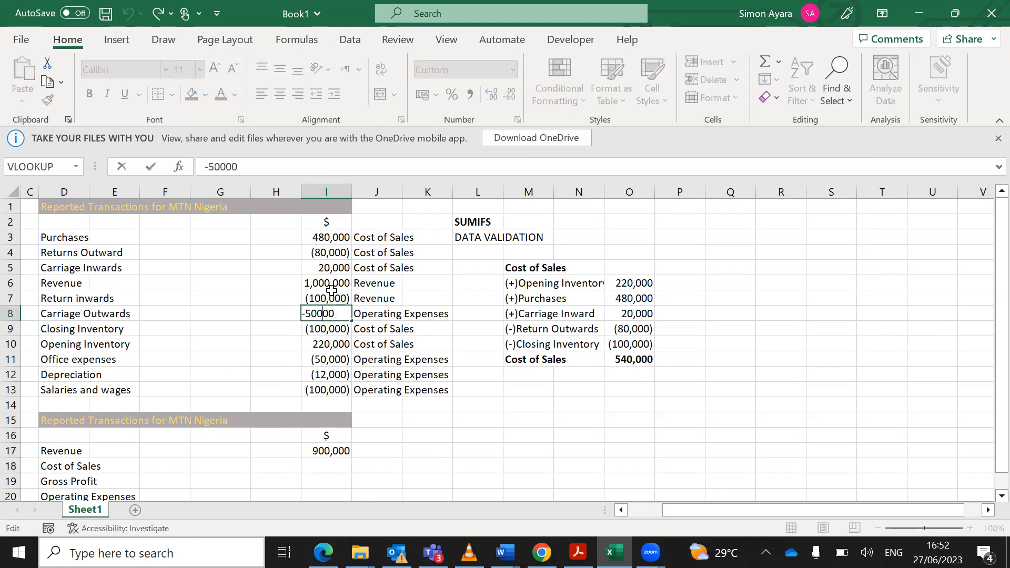
left_click(330, 294)
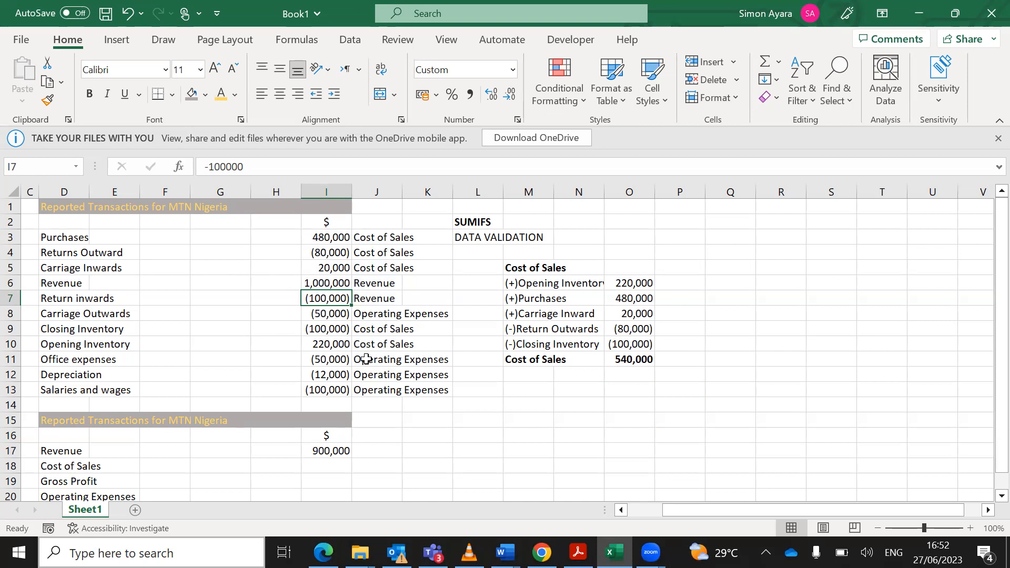
left_click(330, 452)
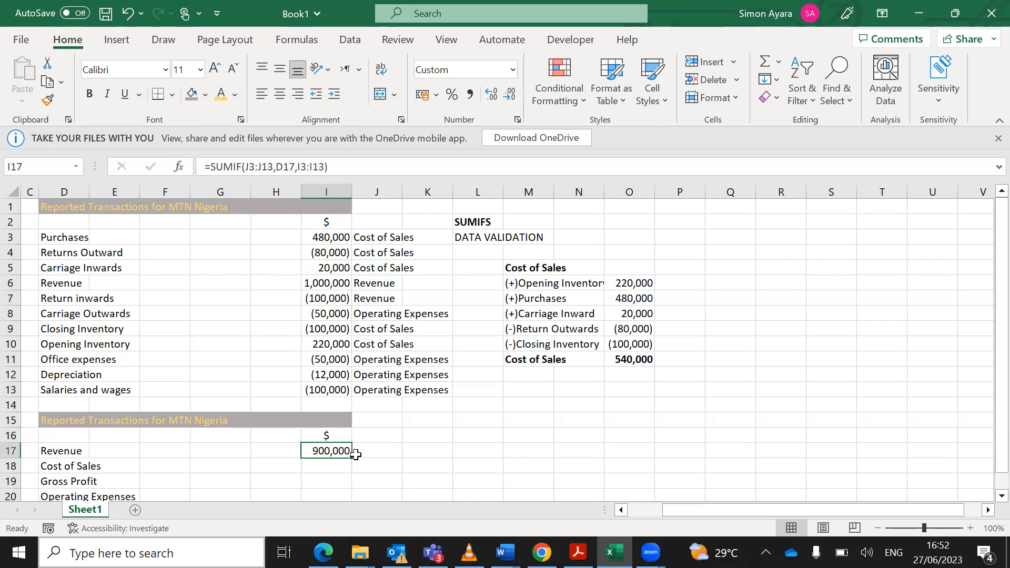
left_click_drag(352, 460, 335, 477)
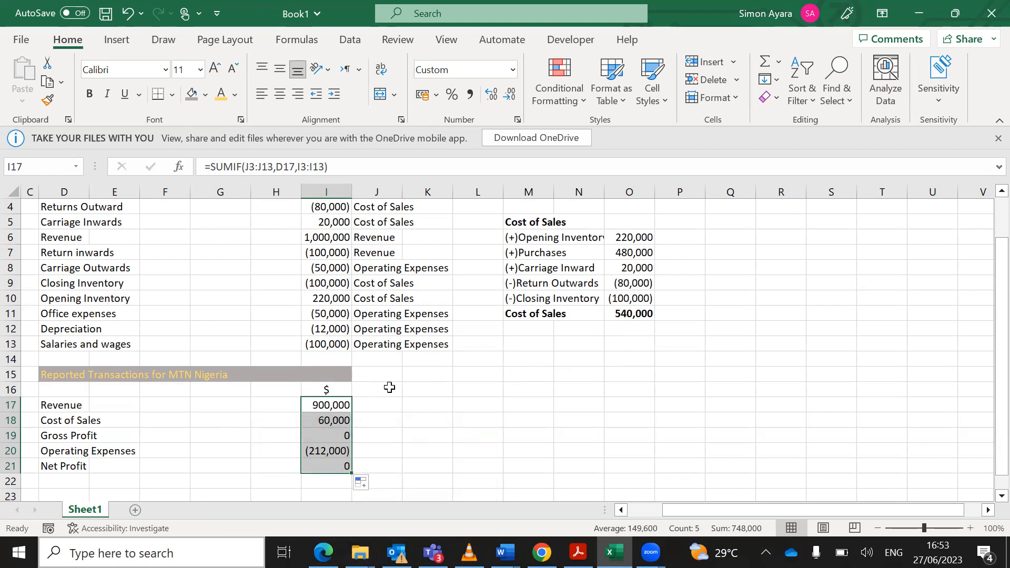
Compare the ranges referenced by the SUMIF formulas for Revenue in I17 and Cost of Sales in I18.
left_click(331, 422)
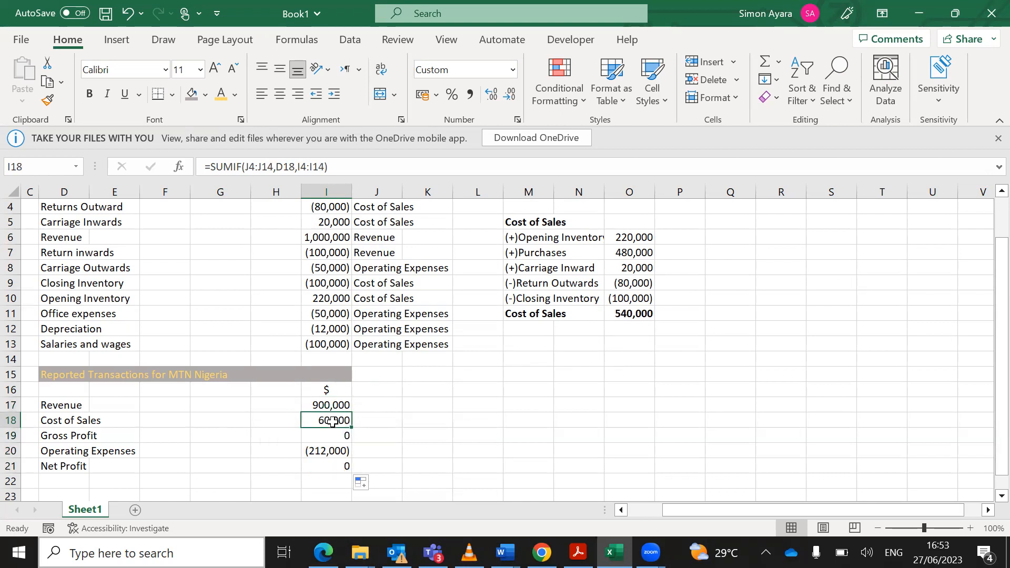
scroll(331, 421, "up", 2)
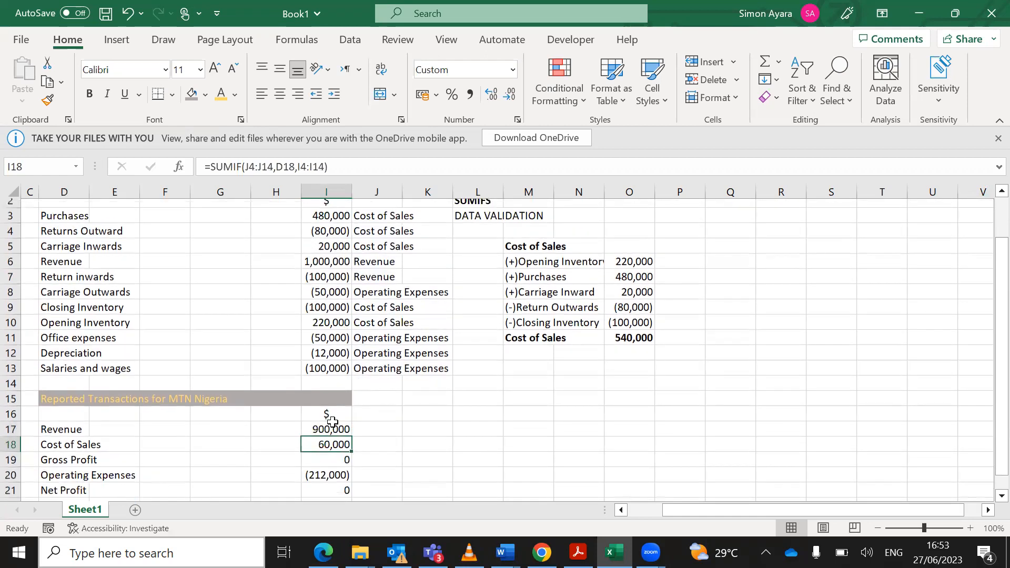
scroll(331, 422, "down", 1)
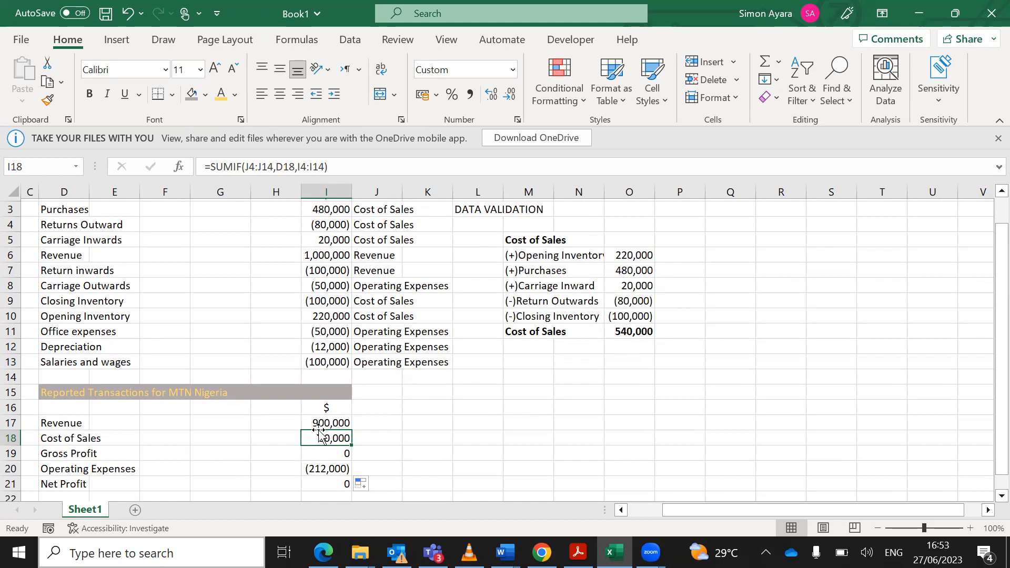
double_click(334, 422)
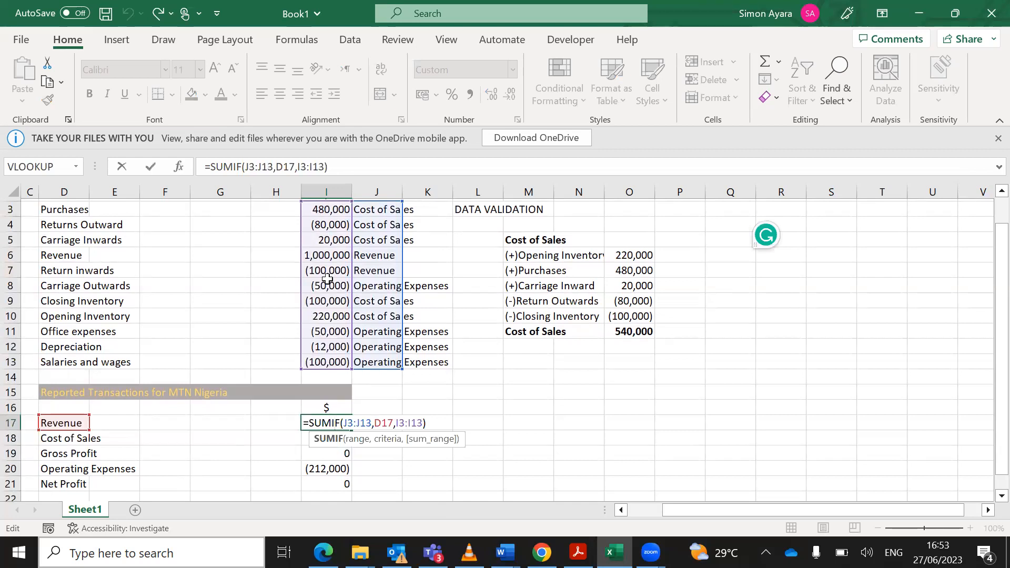
left_click(320, 464)
left_click(323, 439)
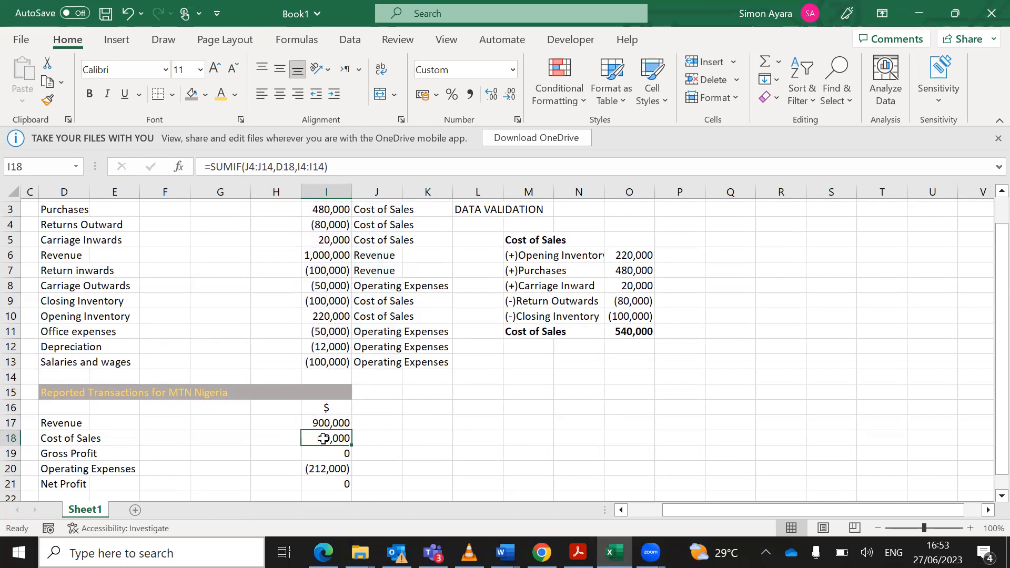
double_click(323, 438)
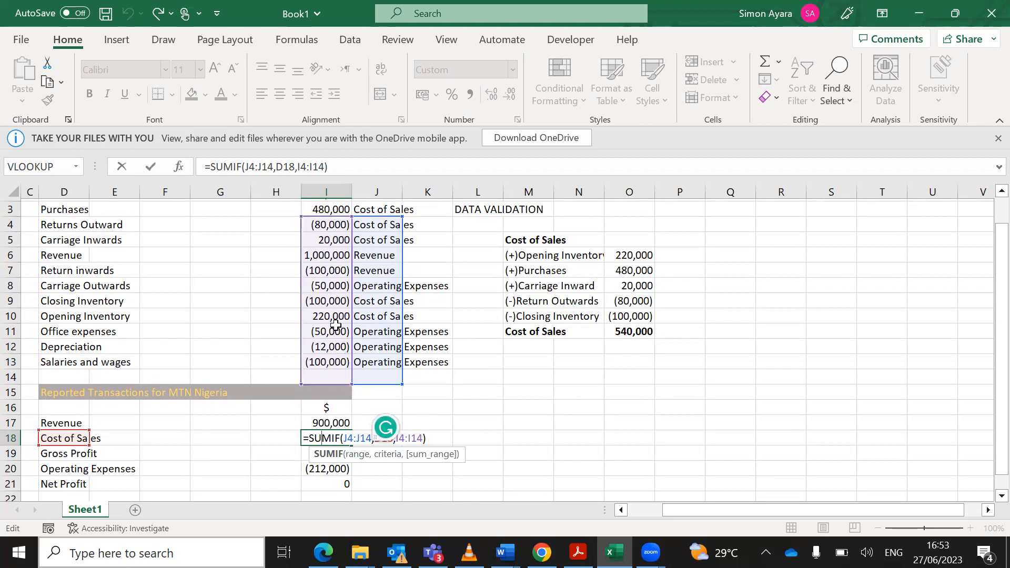
left_click(365, 469)
Make the criteria range in I17's SUMIF formula absolute as $J$3:$J$13.
double_click(329, 420)
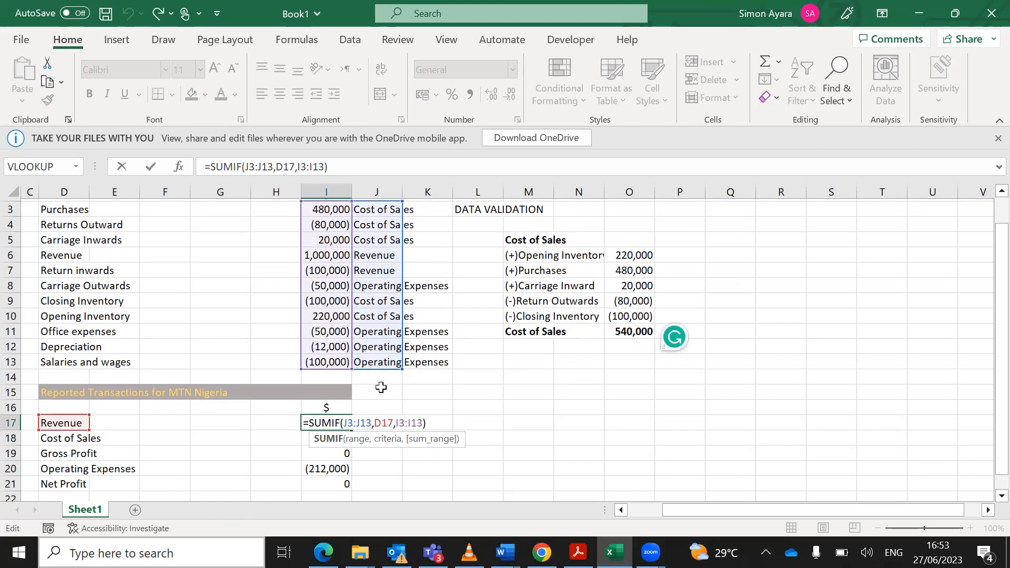
left_click(349, 423)
key("F4")
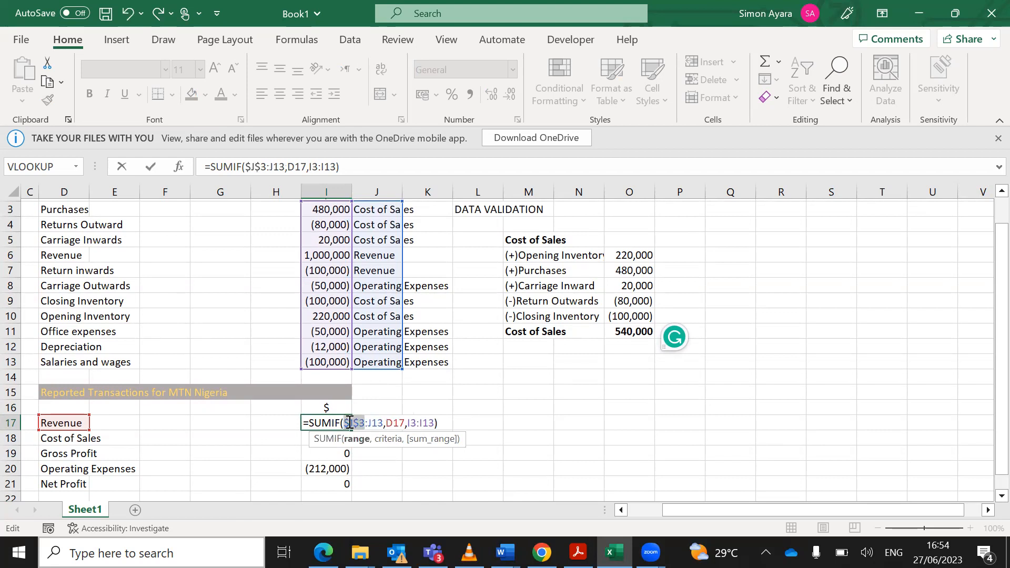
left_click(375, 423)
key("F4")
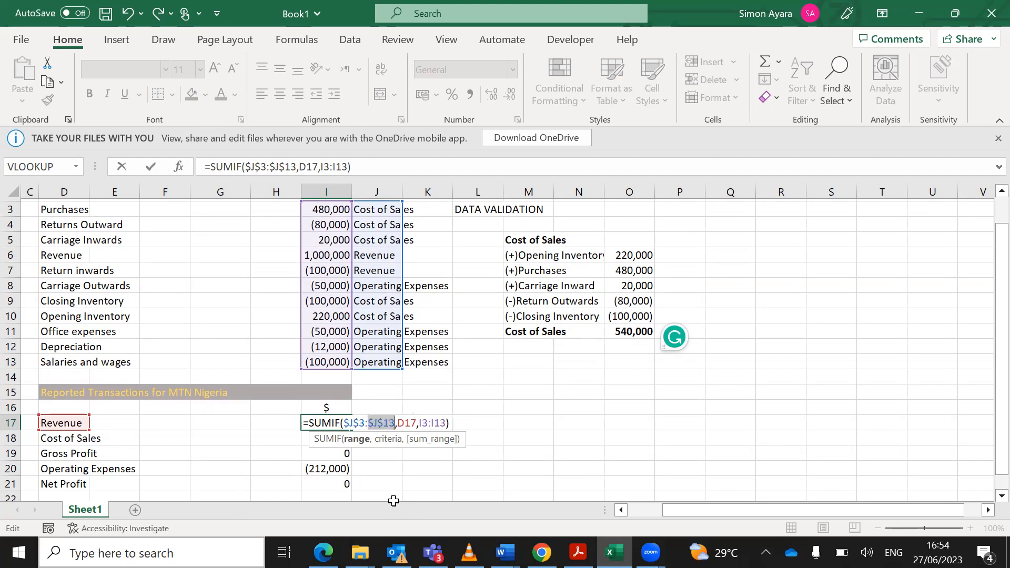
Lock only the column of the criteria reference in I17's SUMIF formula, making it $D17.
left_click(407, 424)
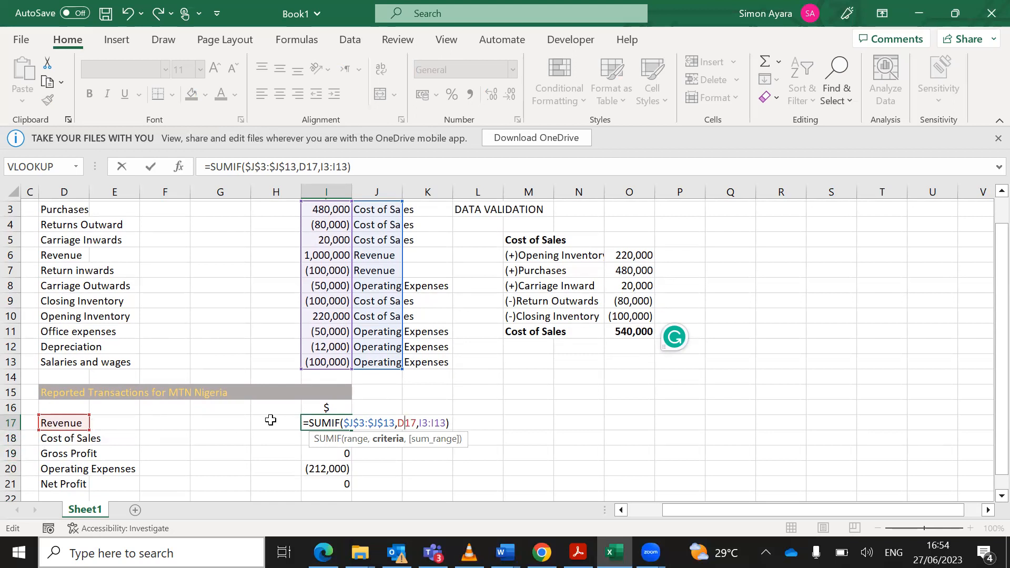
left_click(408, 425)
key("F4")
key("F4")
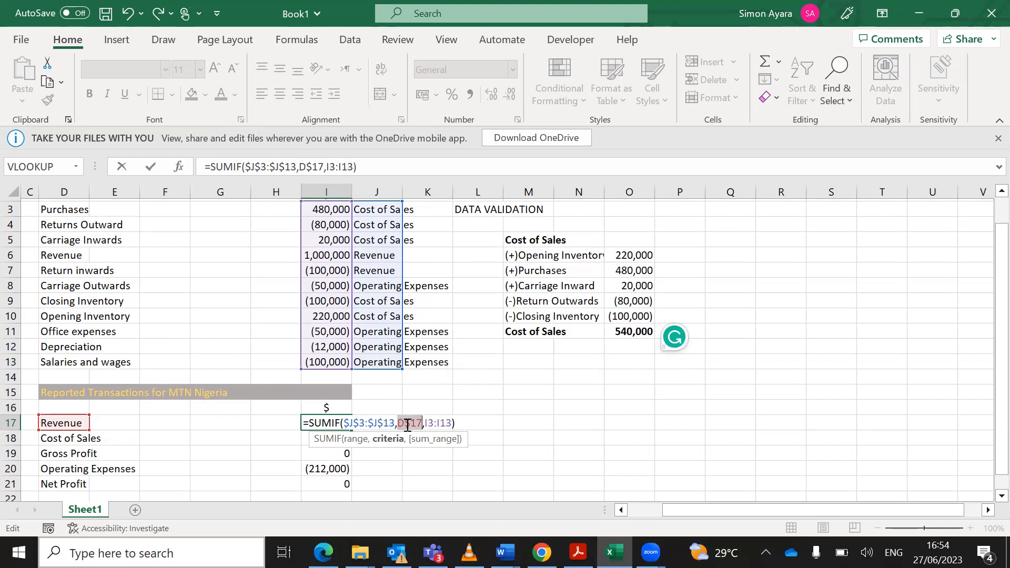
key("F4")
Make the sum range in I17's SUMIF formula absolute as $I$3:$I$13 and fill the formula down through I21.
left_click(432, 422)
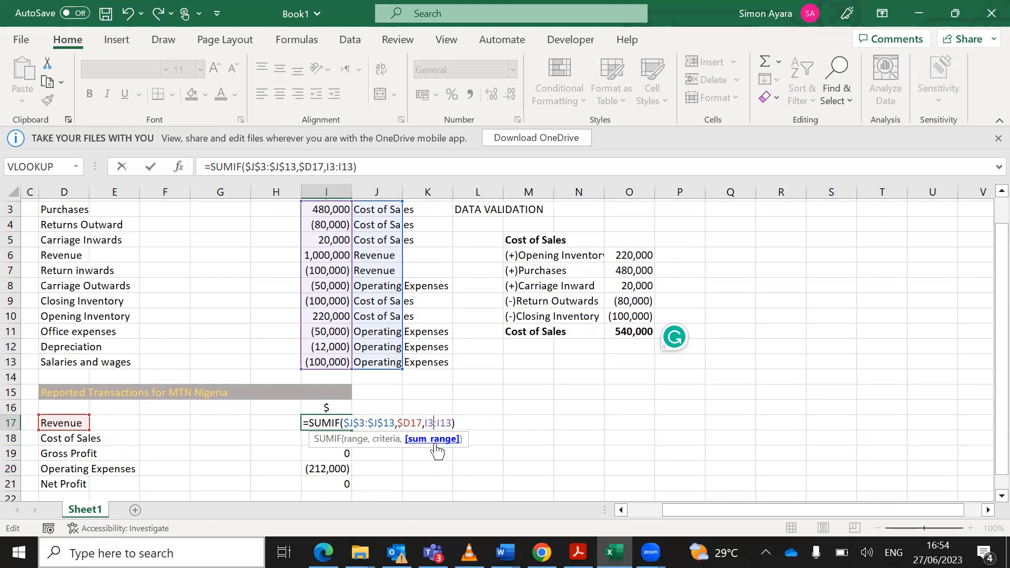
key("F4")
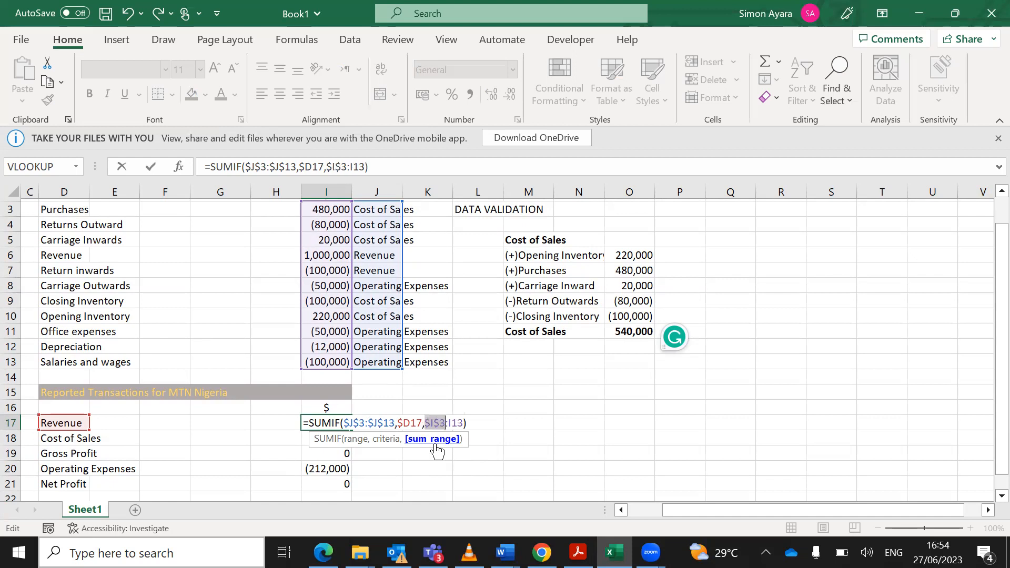
left_click(455, 426)
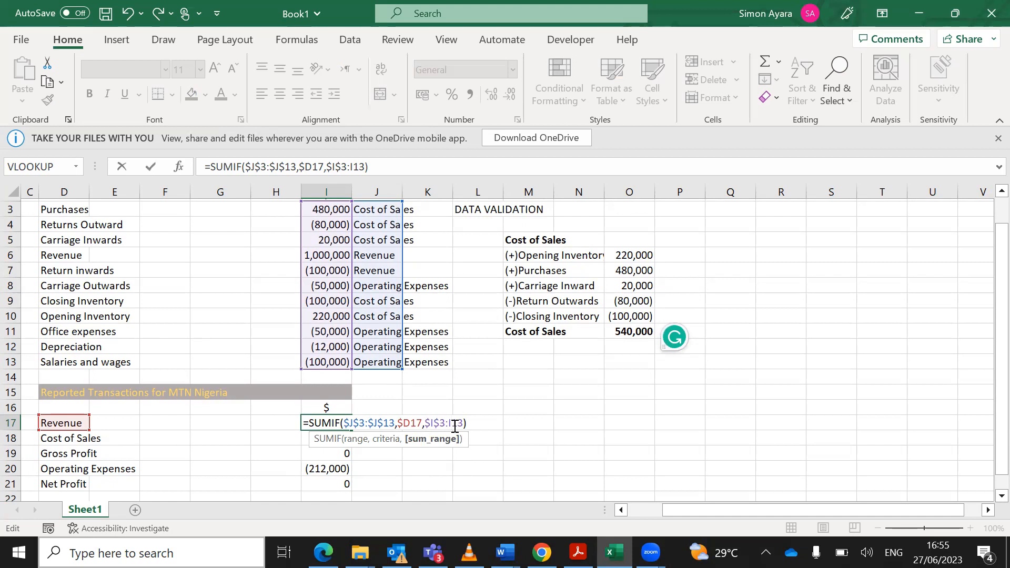
key("F4")
key("Return")
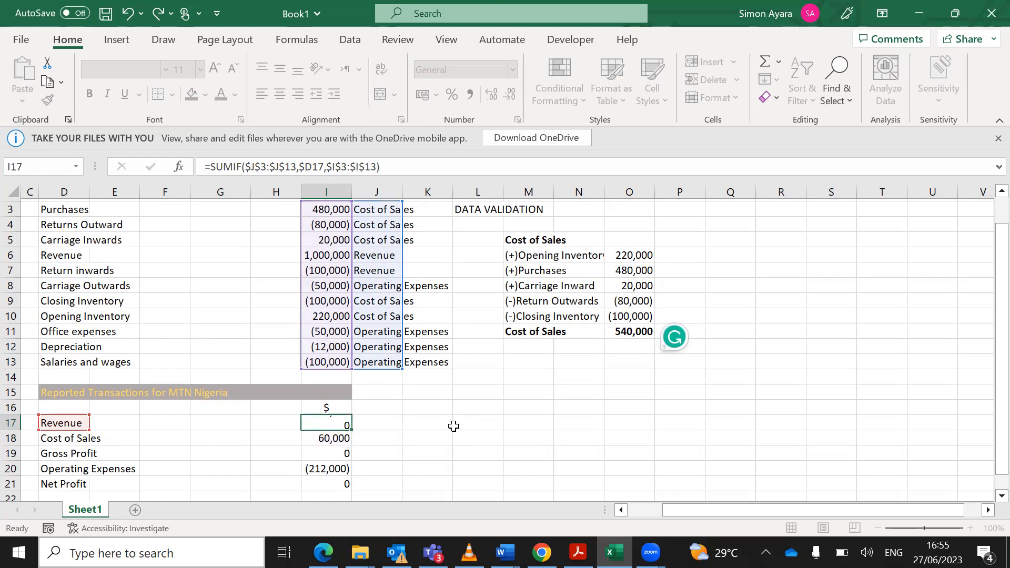
left_click(345, 420)
left_click_drag(352, 430, 344, 486)
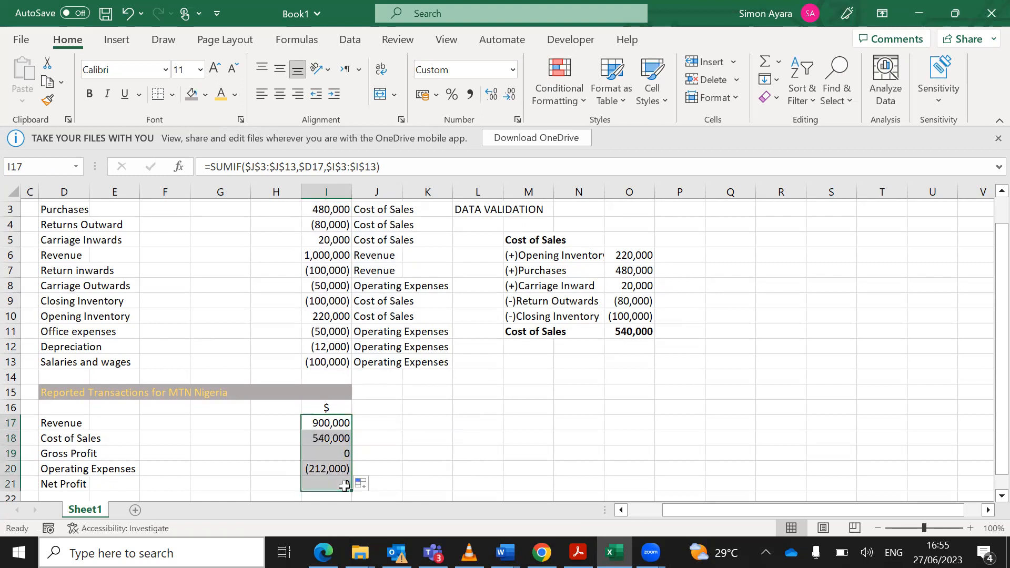
Replace the Gross Profit formula in I19 with Revenue minus Cost of Sales, =I17-I18.
left_click(326, 456)
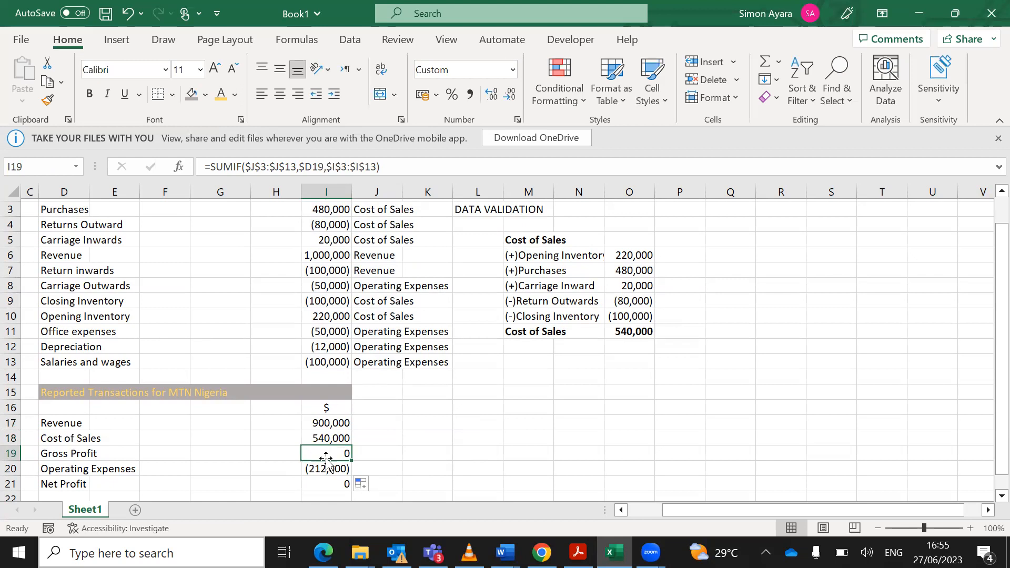
type("=")
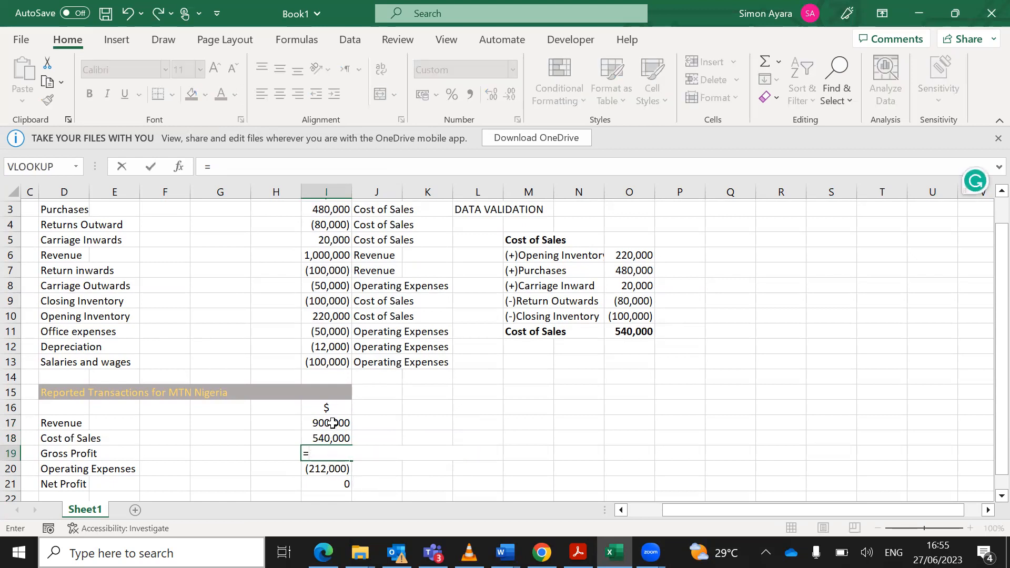
left_click(332, 424)
type("-")
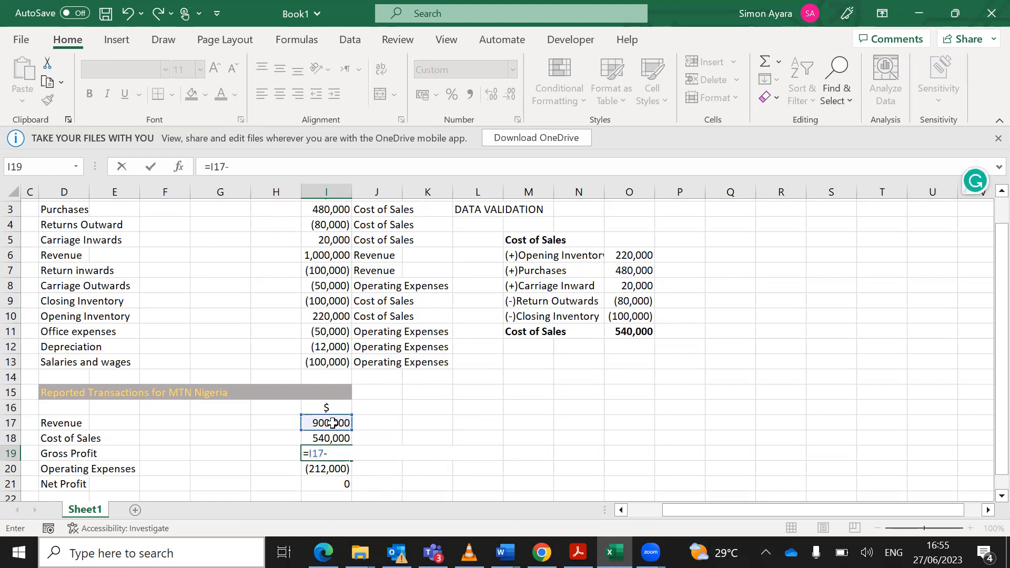
left_click(323, 438)
key("Return")
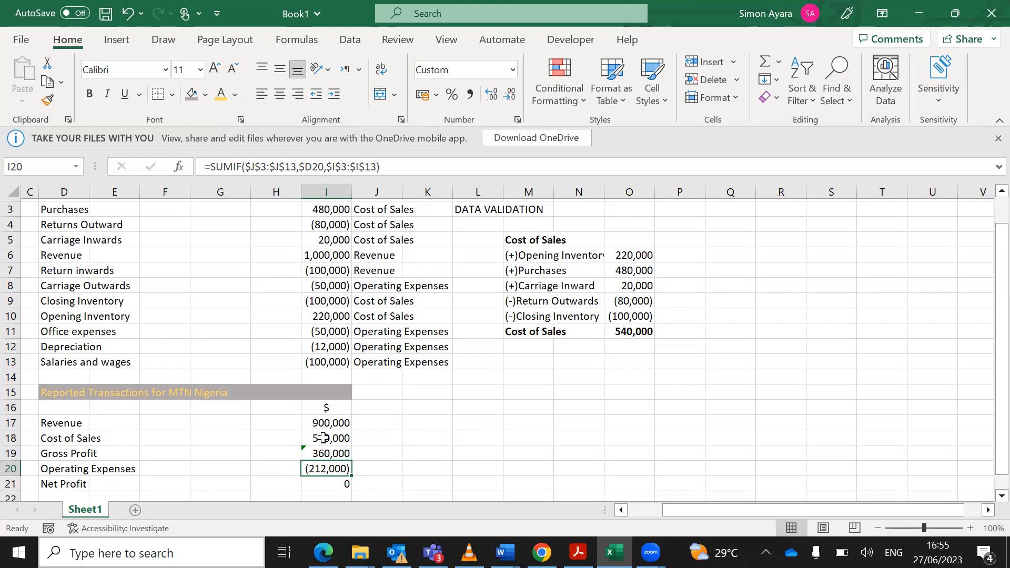
Try to calculate Net Profit in I21 with the formula =SUM(I19:I21).
scroll(342, 456, "down", 1)
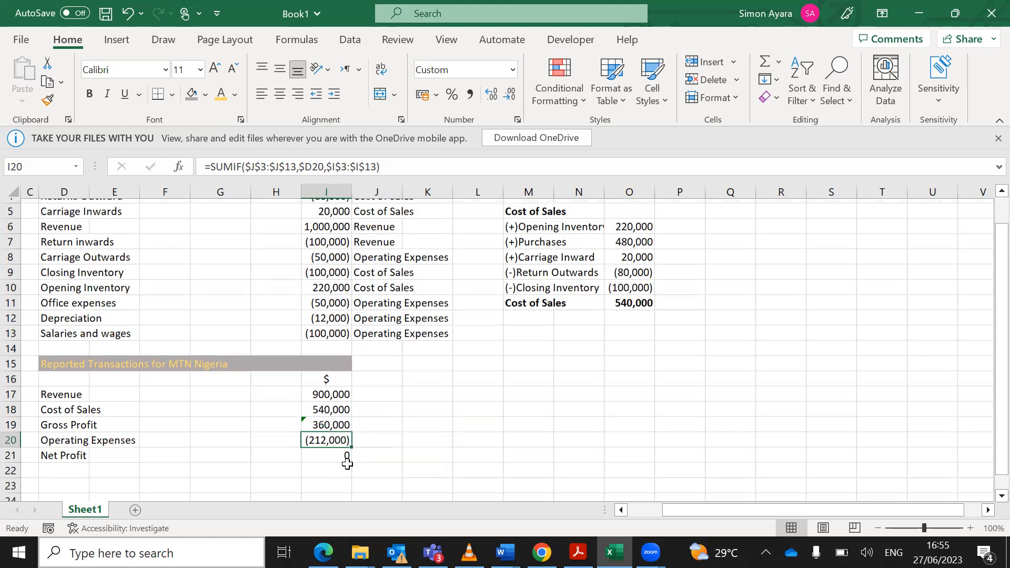
left_click(330, 448)
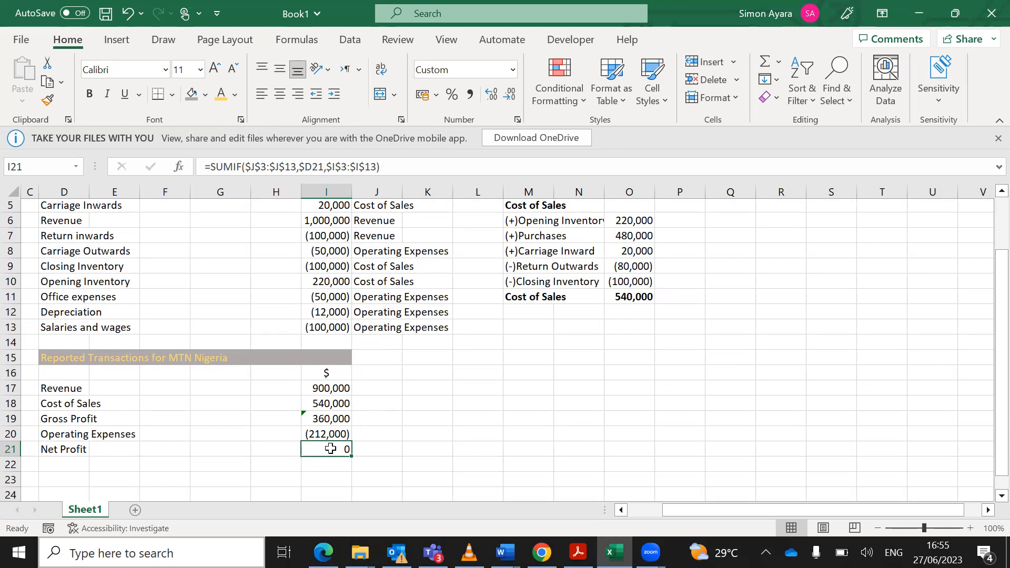
key("alt+=")
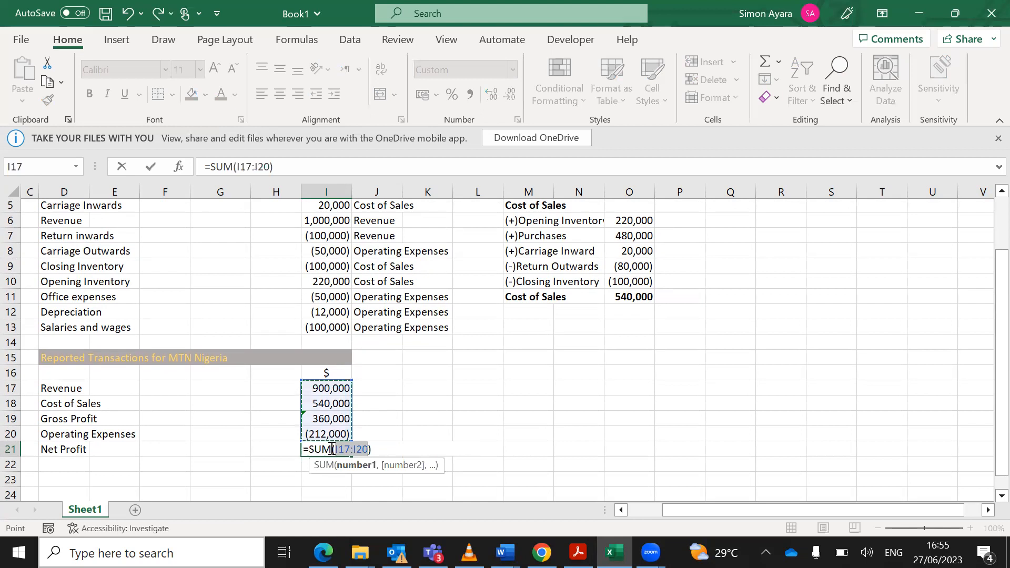
key("shift+Down")
key("shift+Down")
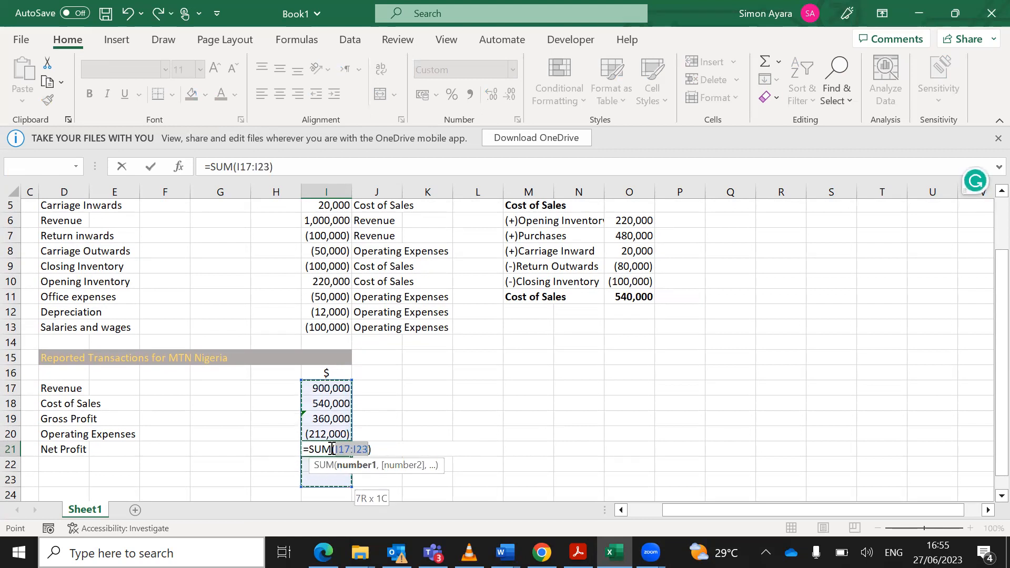
key("shift+Up")
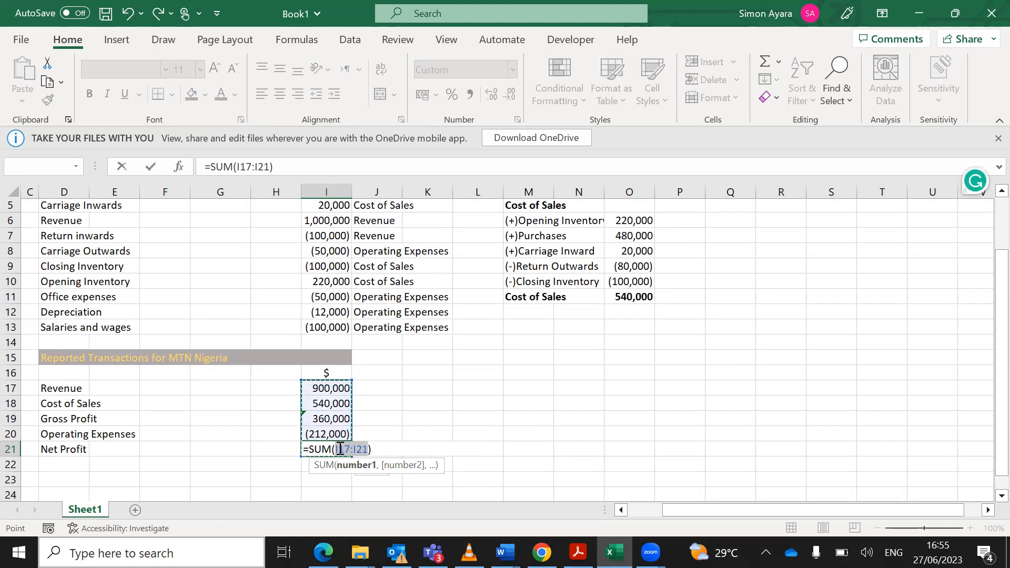
left_click(344, 449)
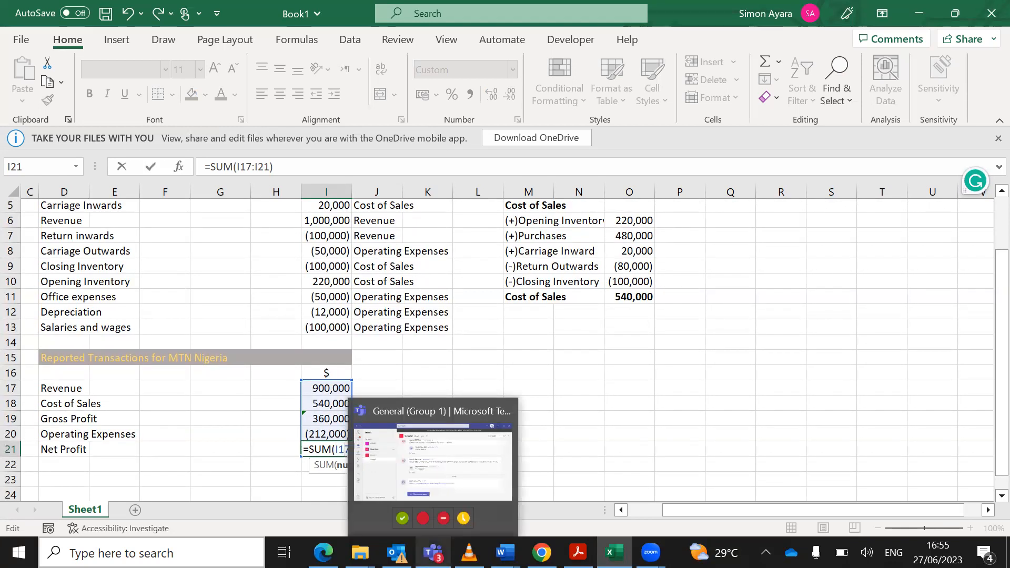
key("Delete")
type("9")
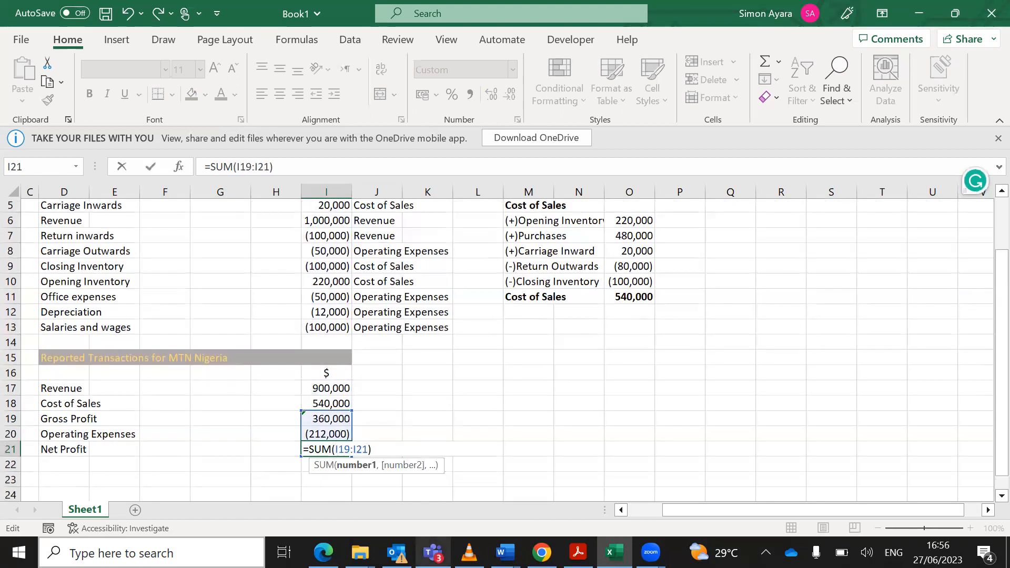
key("Return")
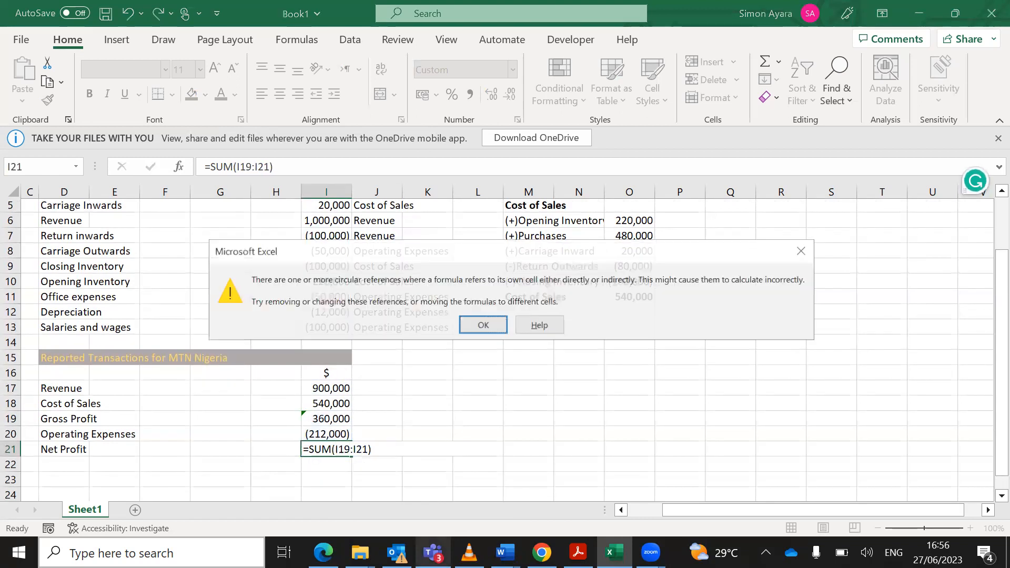
left_click(483, 325)
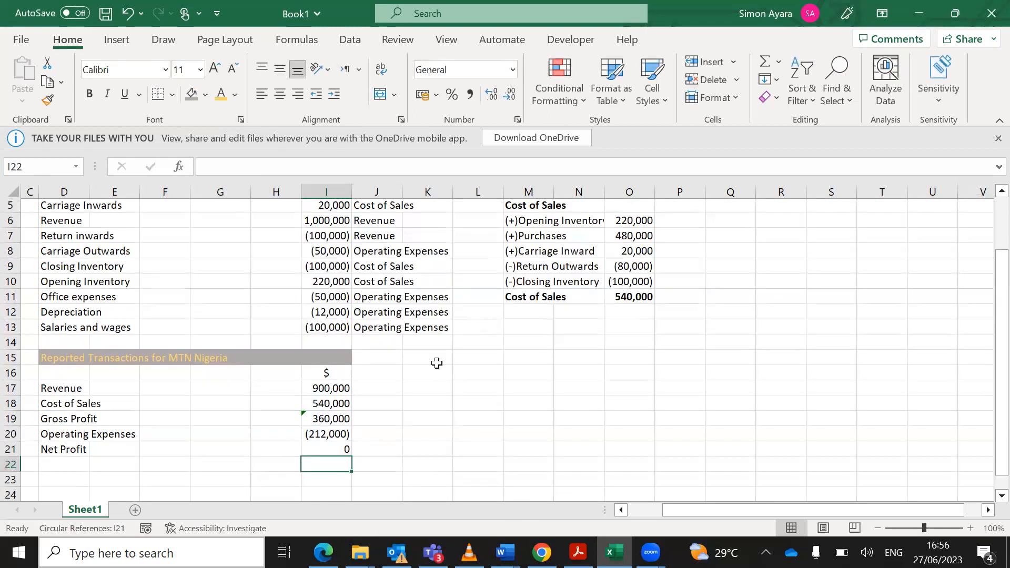
Calculate Net Profit in I21 by adding Gross Profit and Operating Expenses with =I19+I20.
left_click(335, 448)
double_click(335, 448)
key("Escape")
type("=")
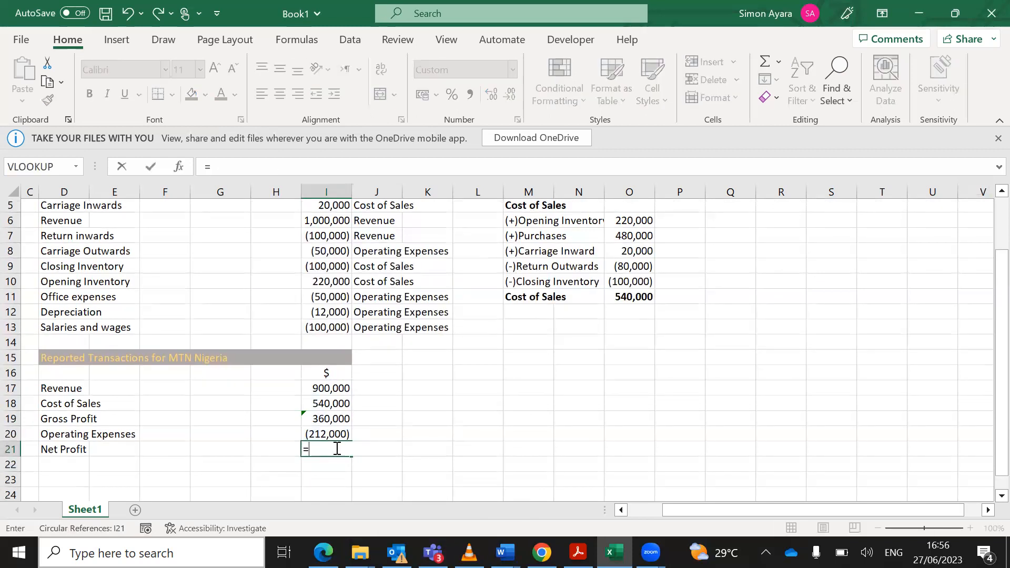
left_click(331, 419)
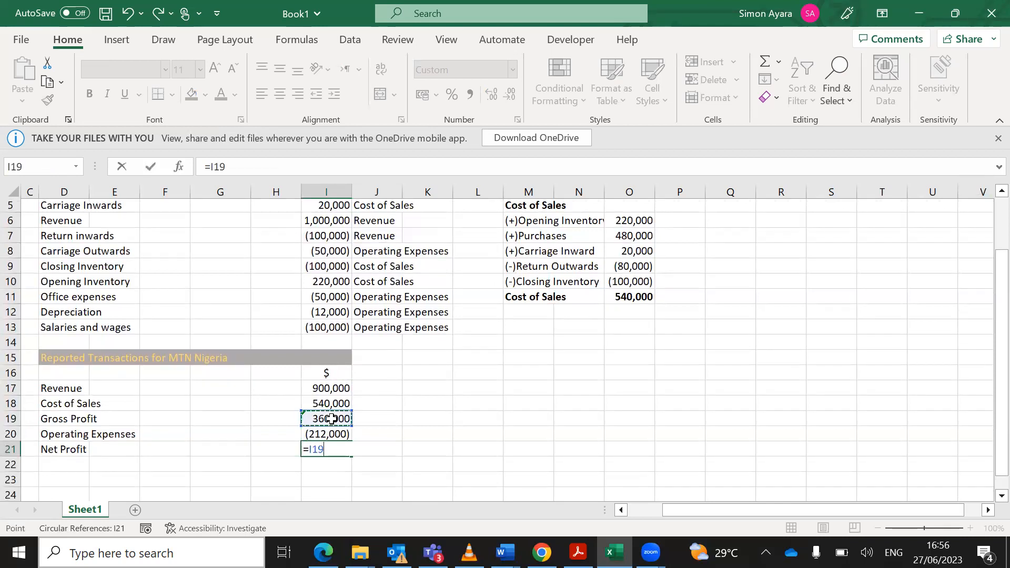
type("+")
left_click(323, 432)
key("Return")
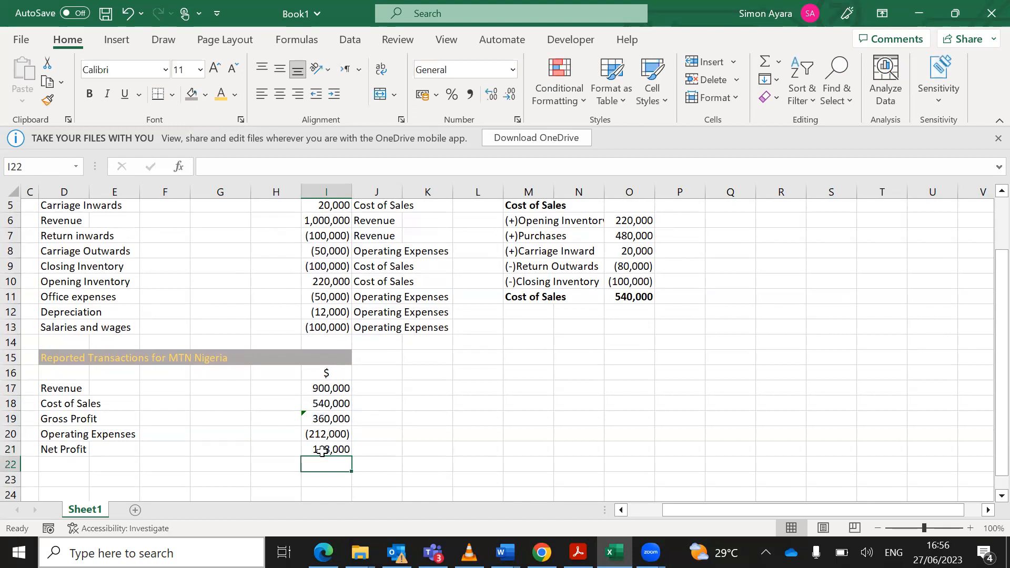
Apply a top and bottom border to the Net Profit row across D21:I21.
left_click(74, 448)
key("shift+Right")
key("shift+Right")
key("shift+Right")
key("shift+Right")
key("shift+Right")
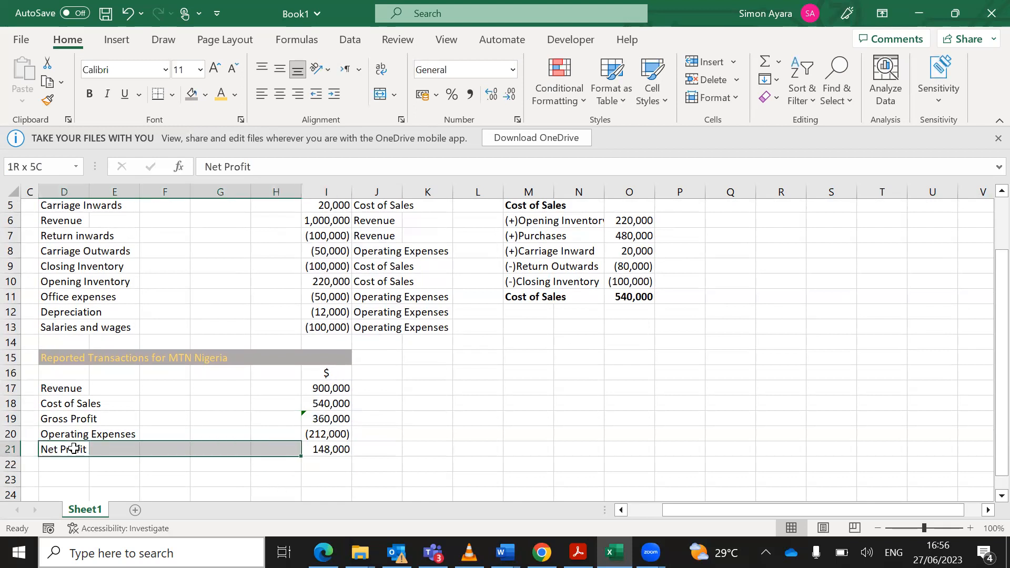
left_click(173, 100)
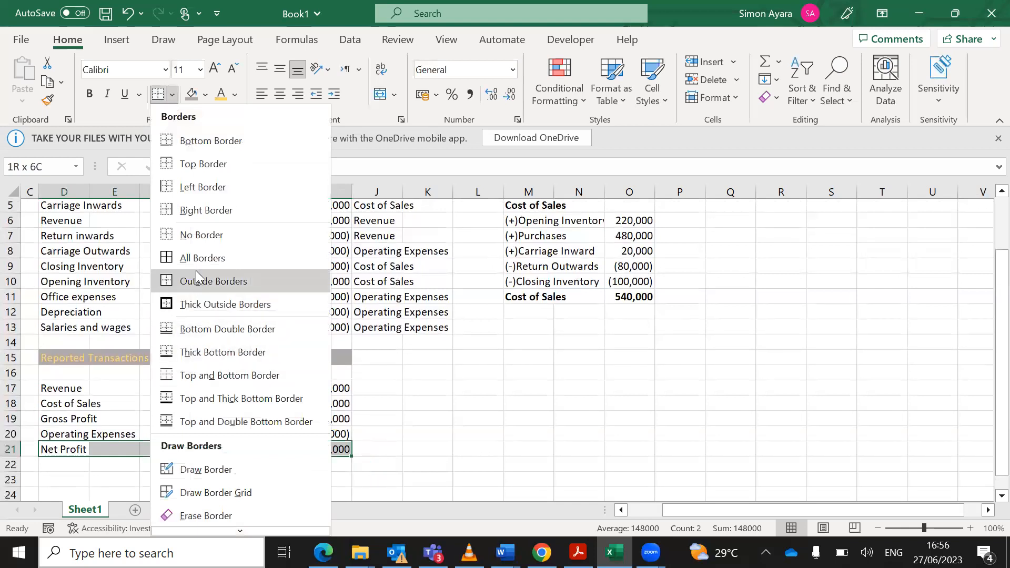
left_click(185, 375)
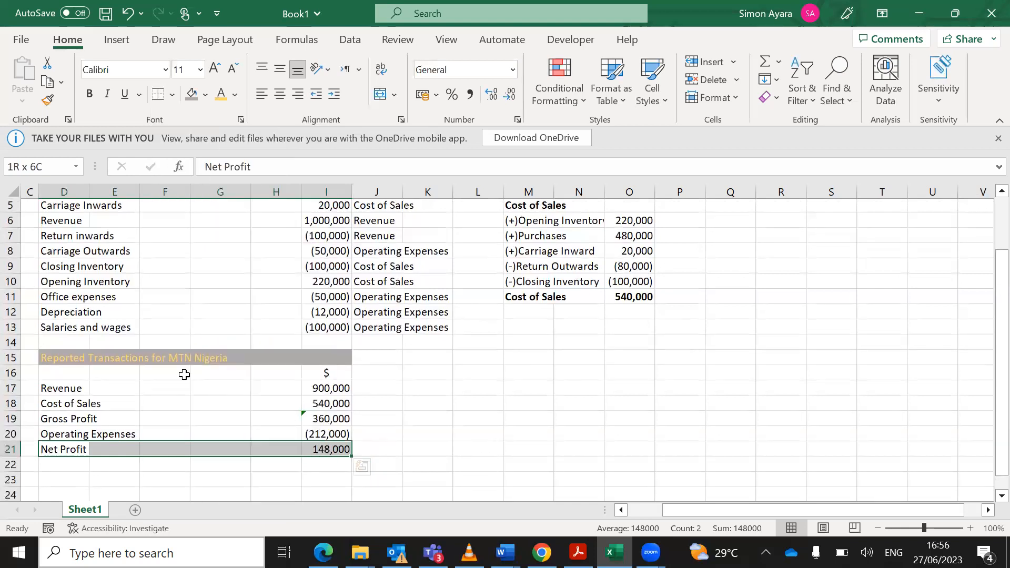
left_click(445, 466)
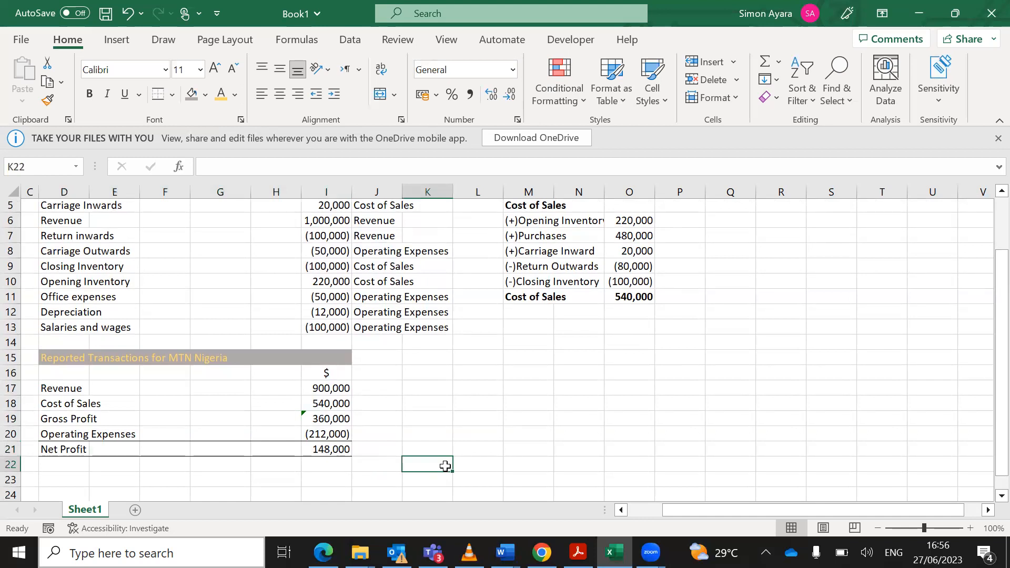
scroll(605, 368, "up", 2)
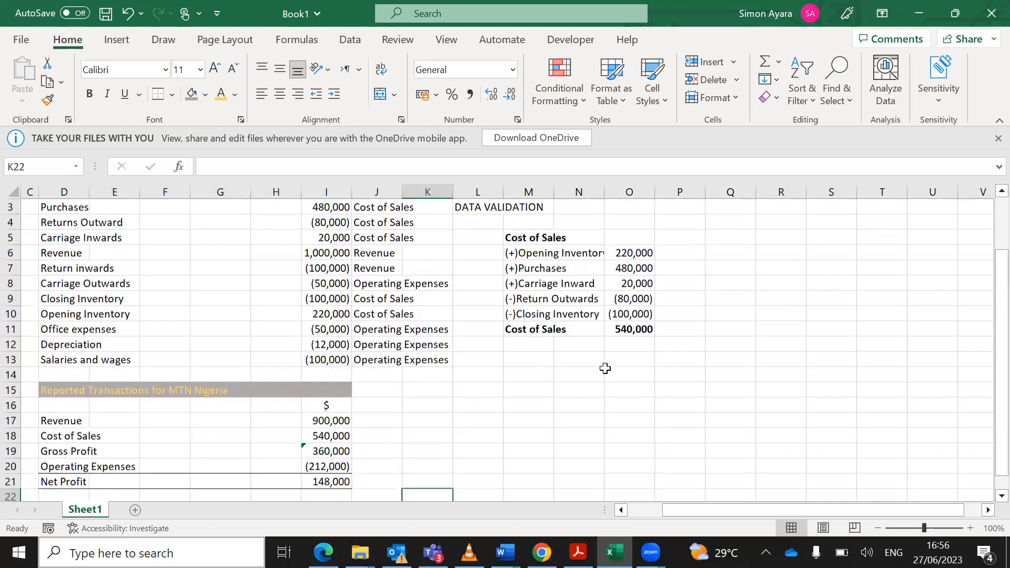
scroll(605, 368, "down", 2)
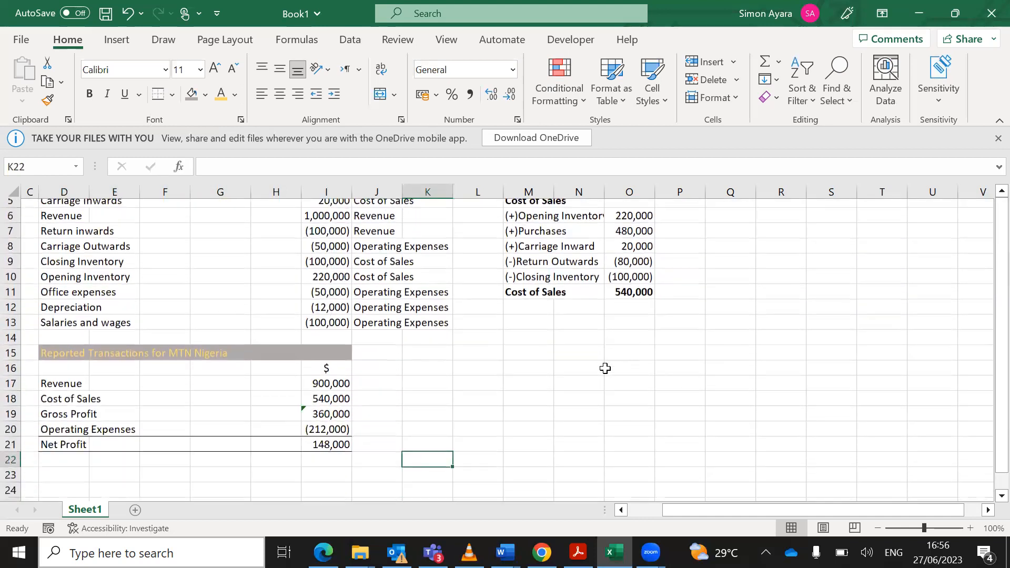